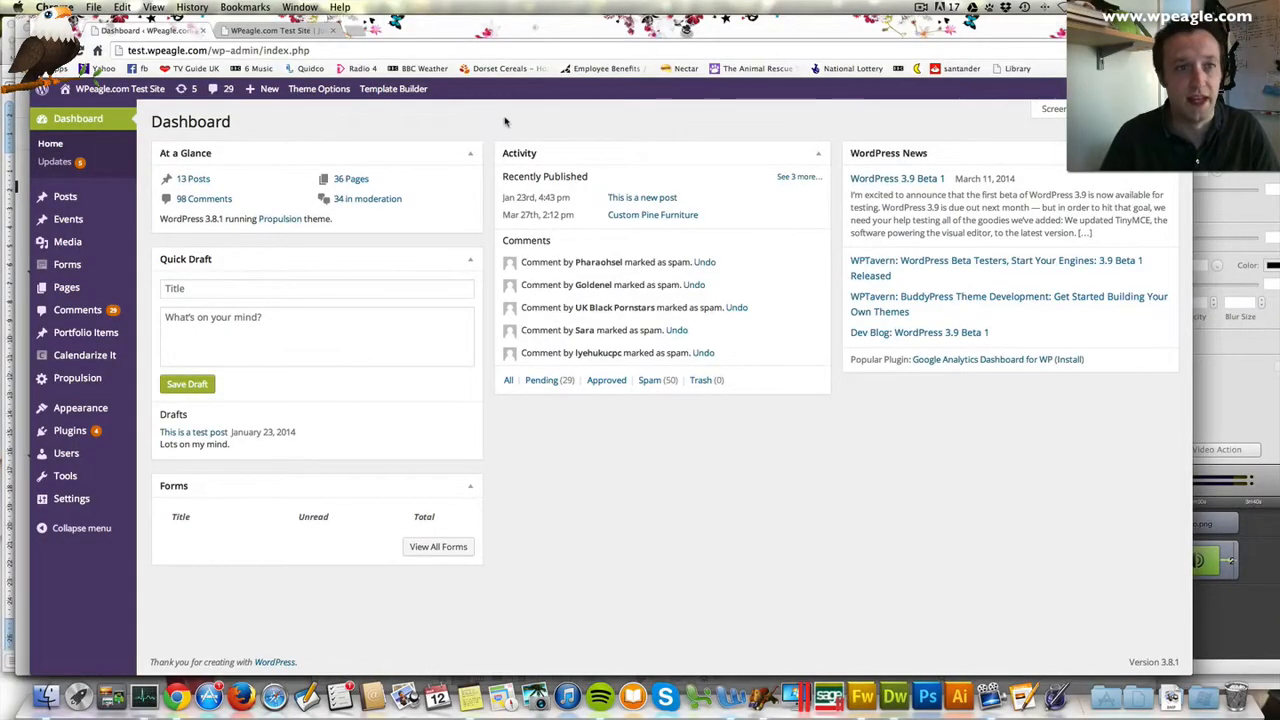
- Glance at the site's front page, then return to the admin and open the Forms list
click(275, 30)
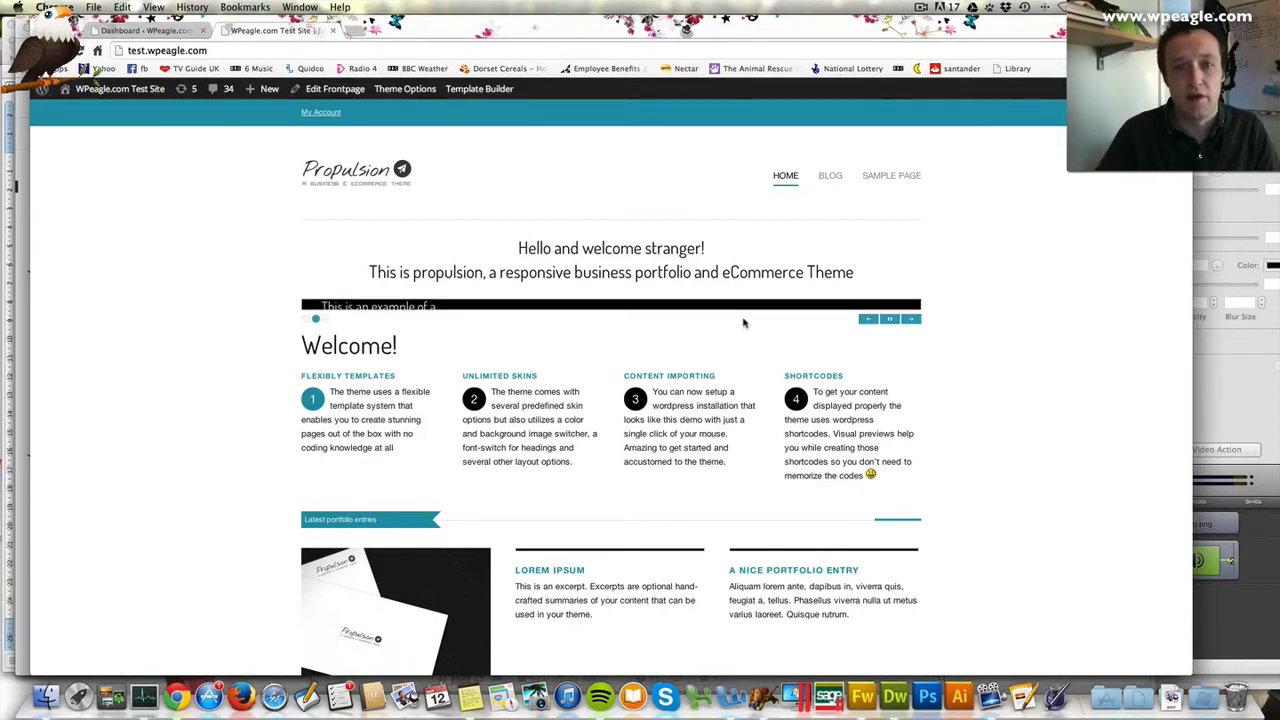
click(148, 31)
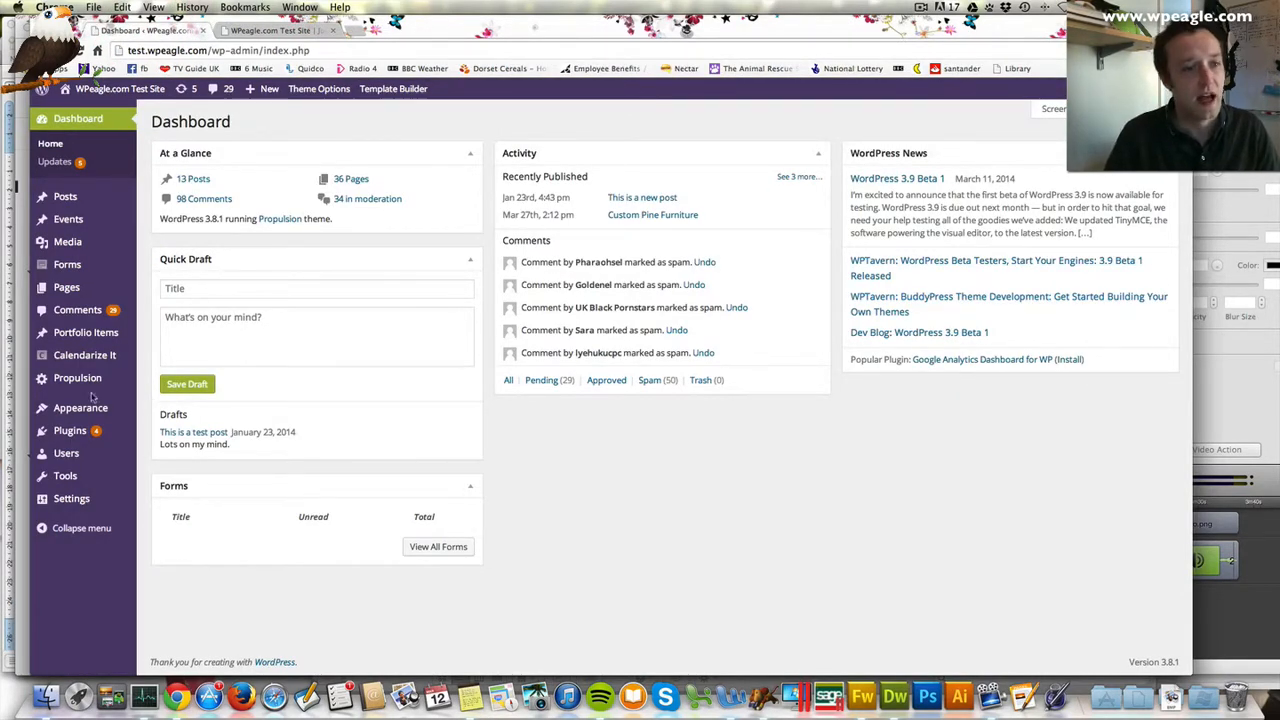
mouse_move(70, 430)
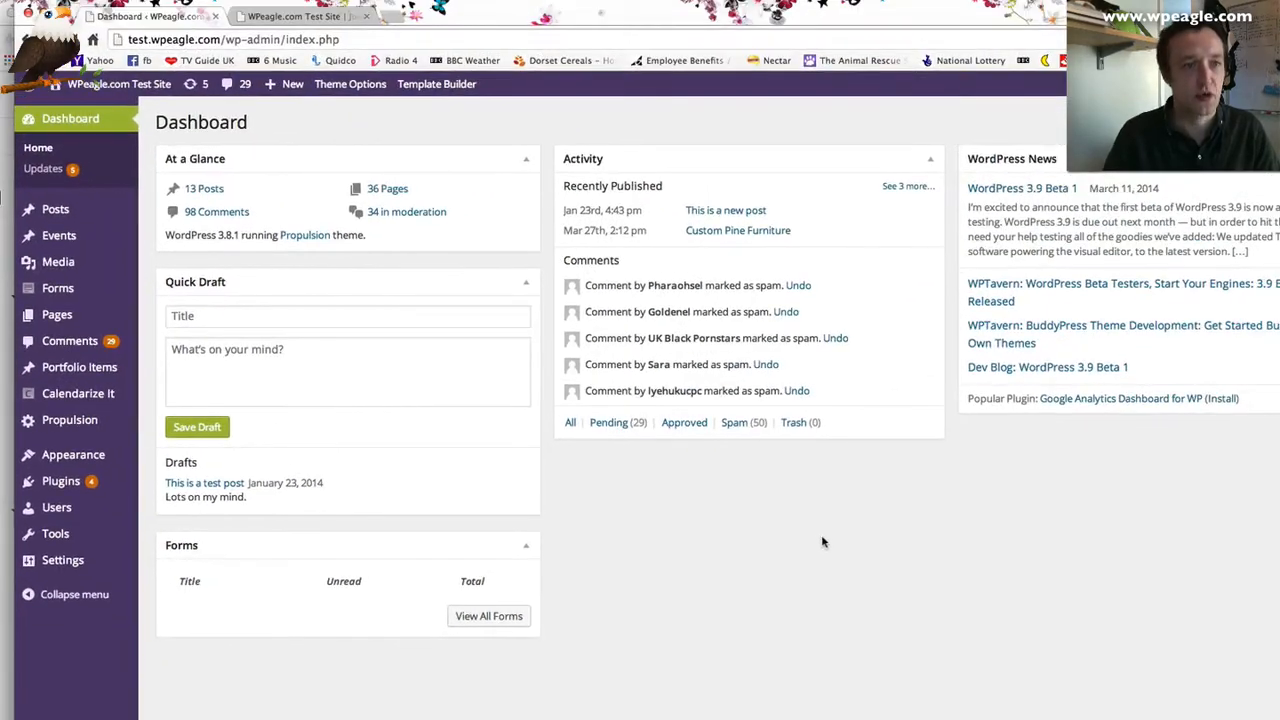
mouse_move(62, 292)
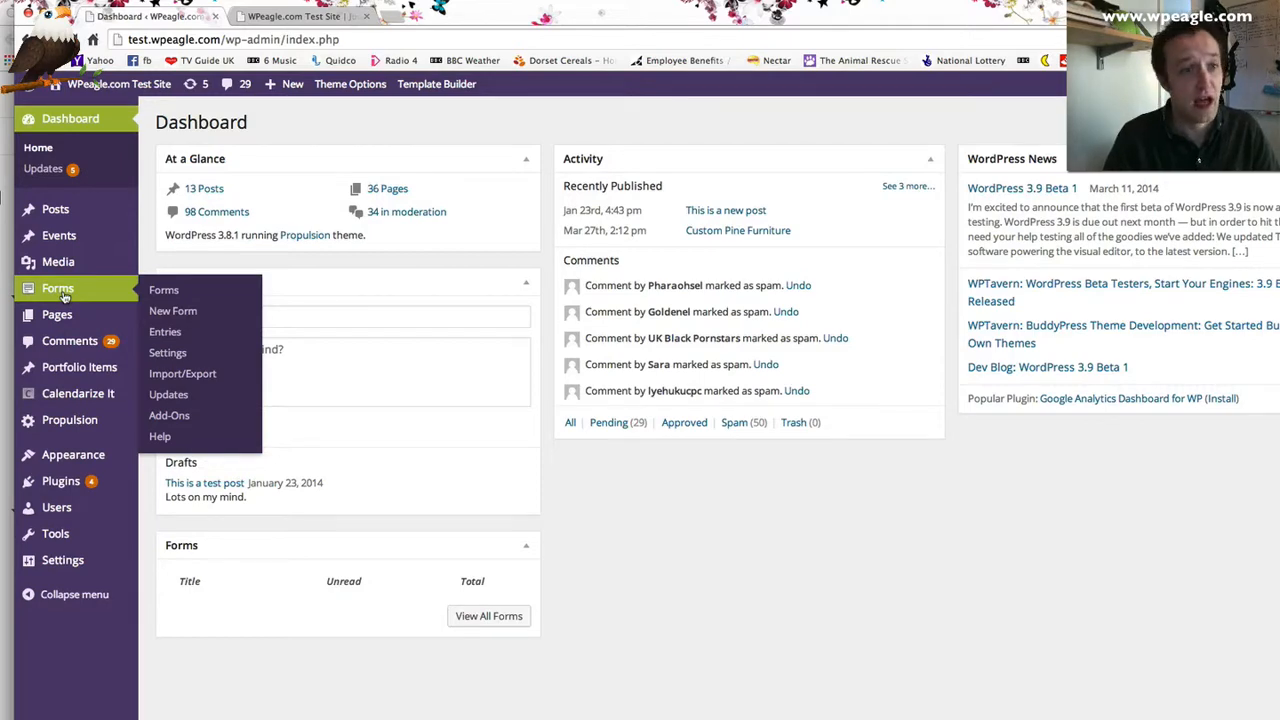
click(163, 290)
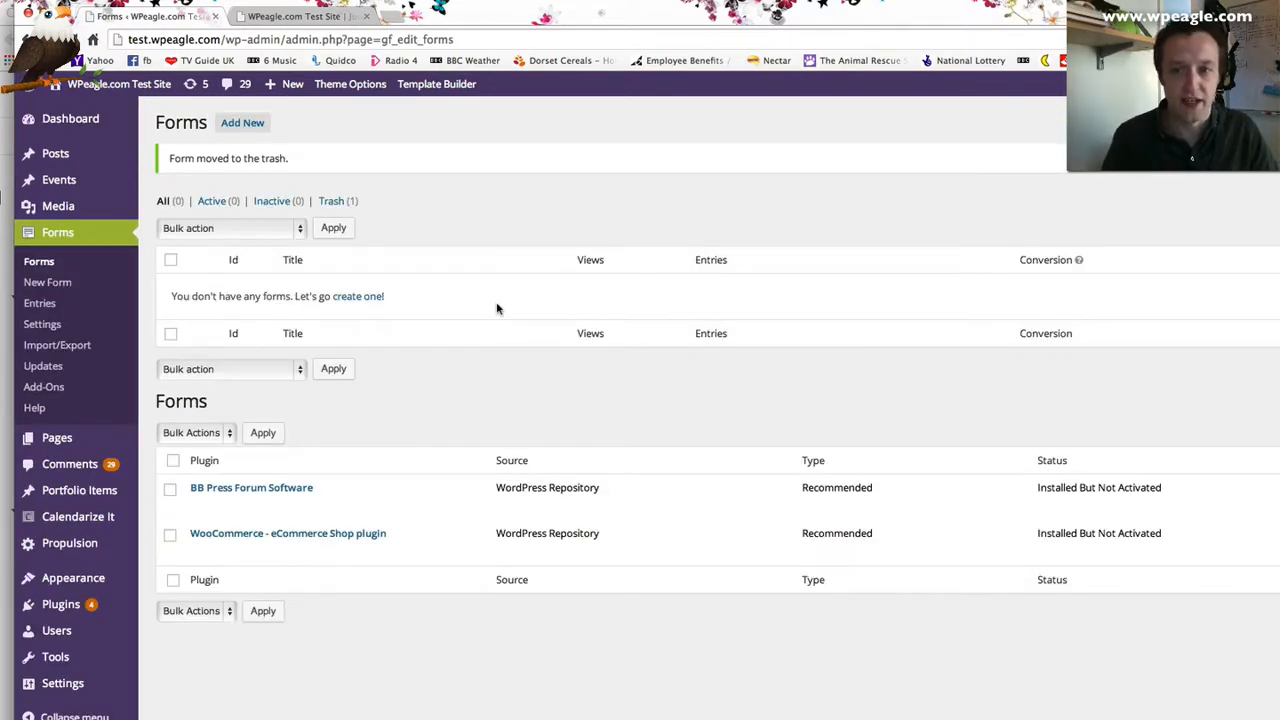
- Create a new form titled 'Contact us' with description 'Contact us page form'
click(243, 123)
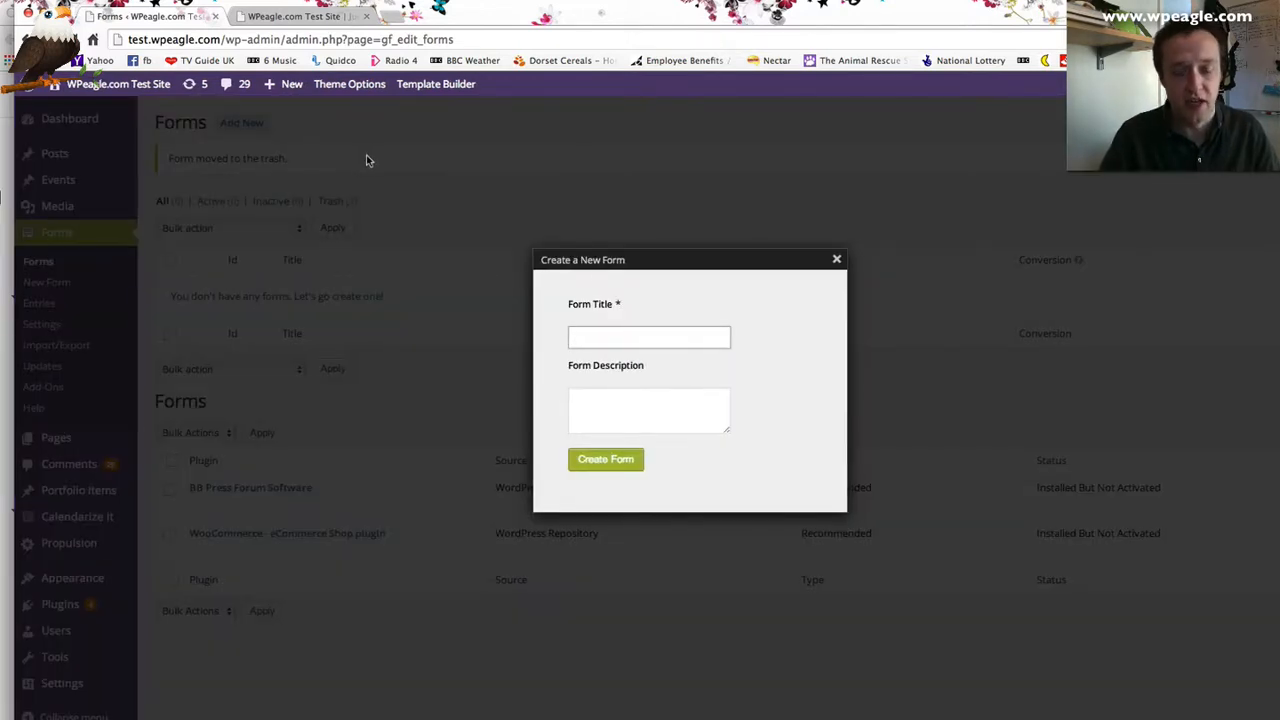
text(Contact us)
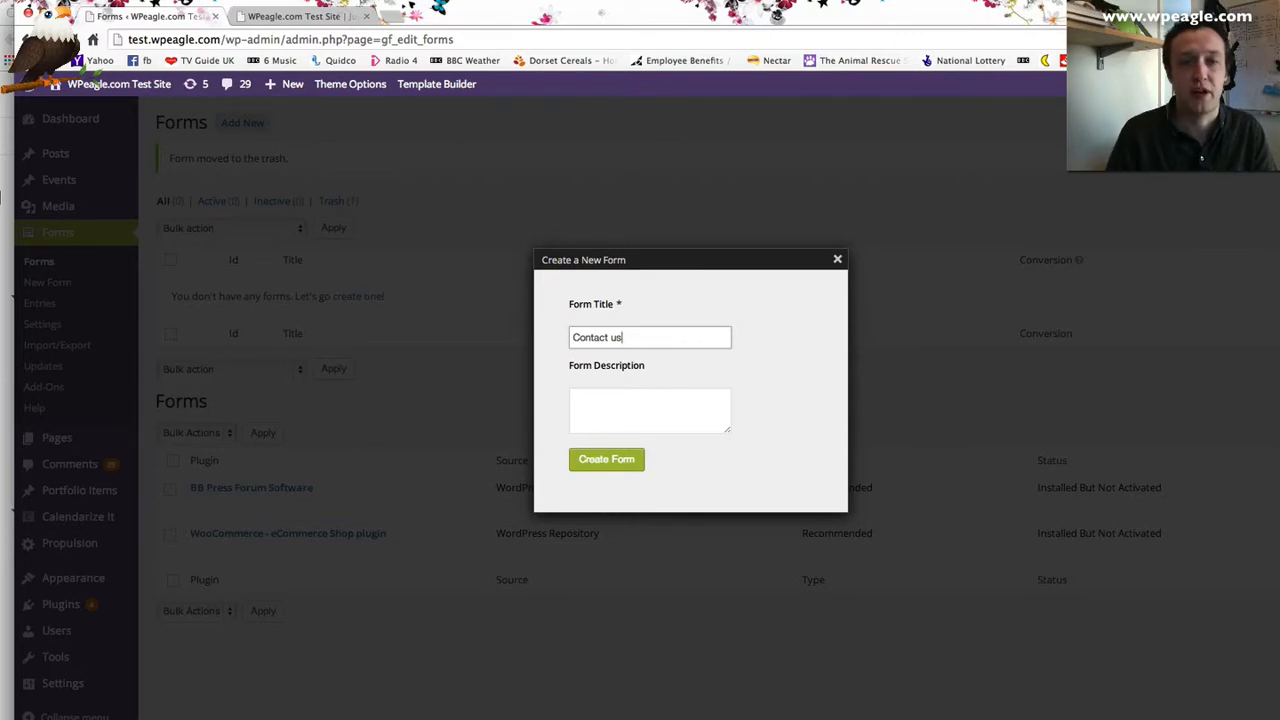
key(Tab)
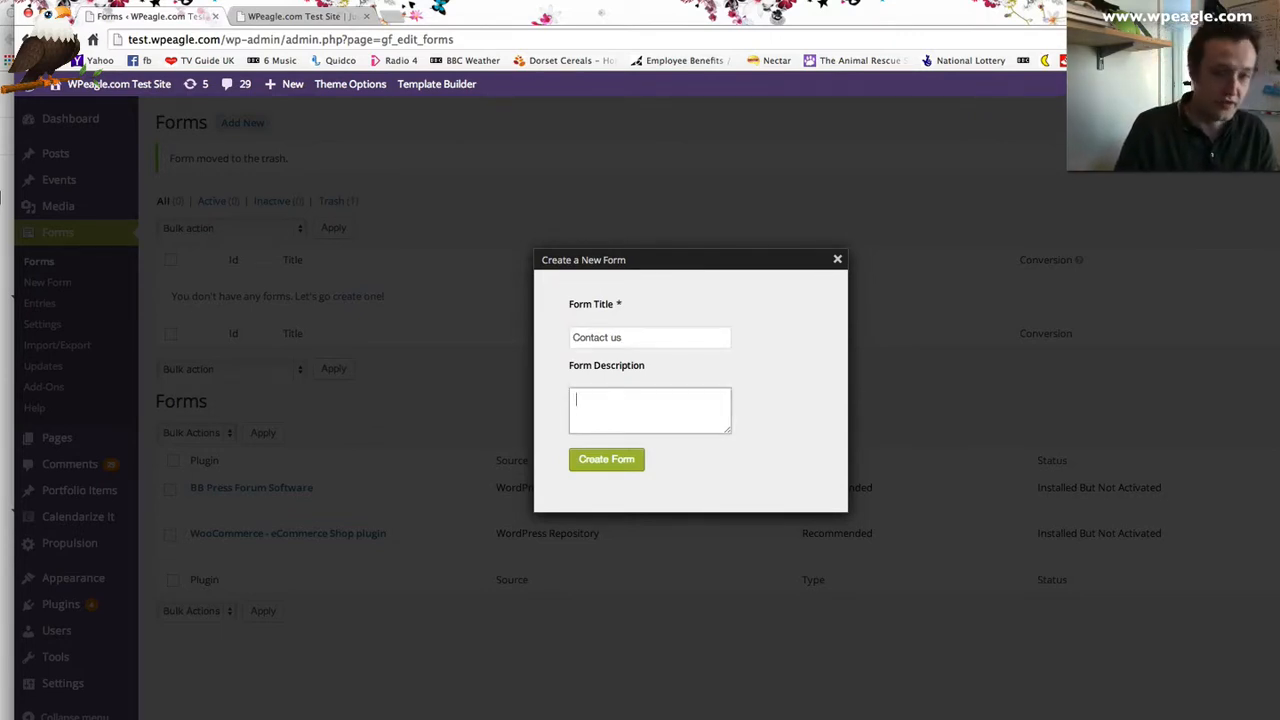
text(Contact us page form)
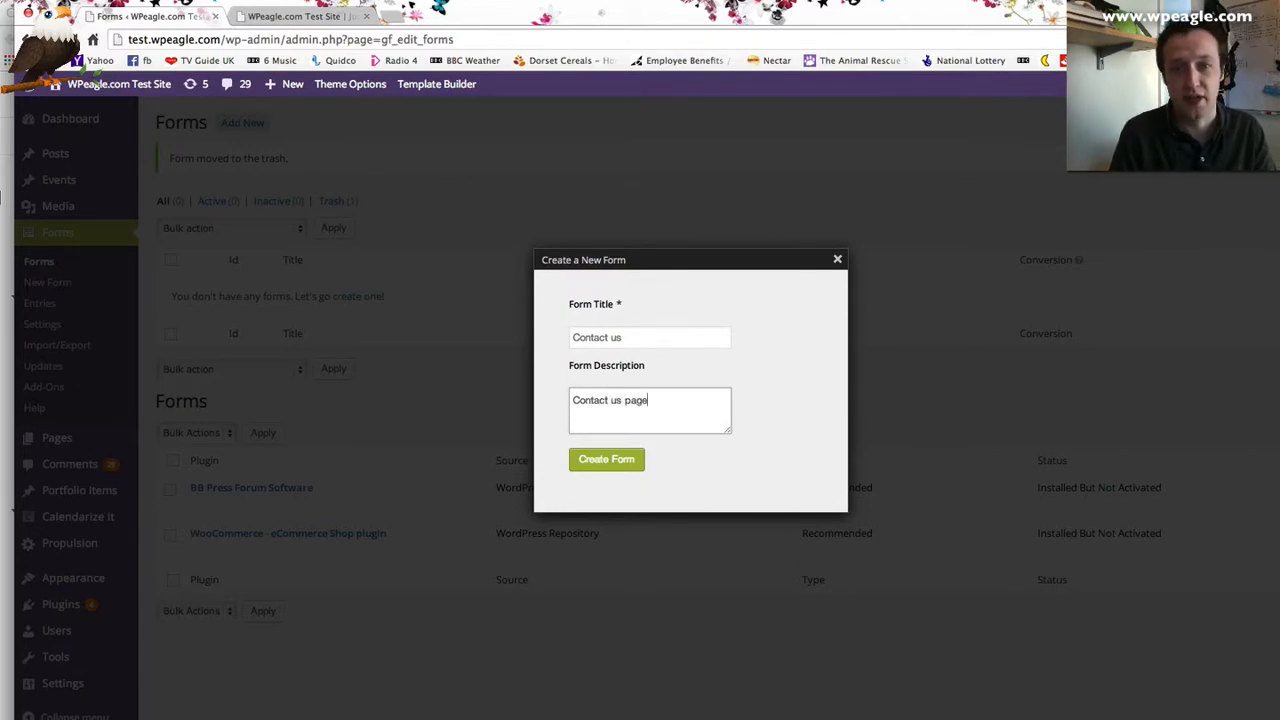
click(597, 463)
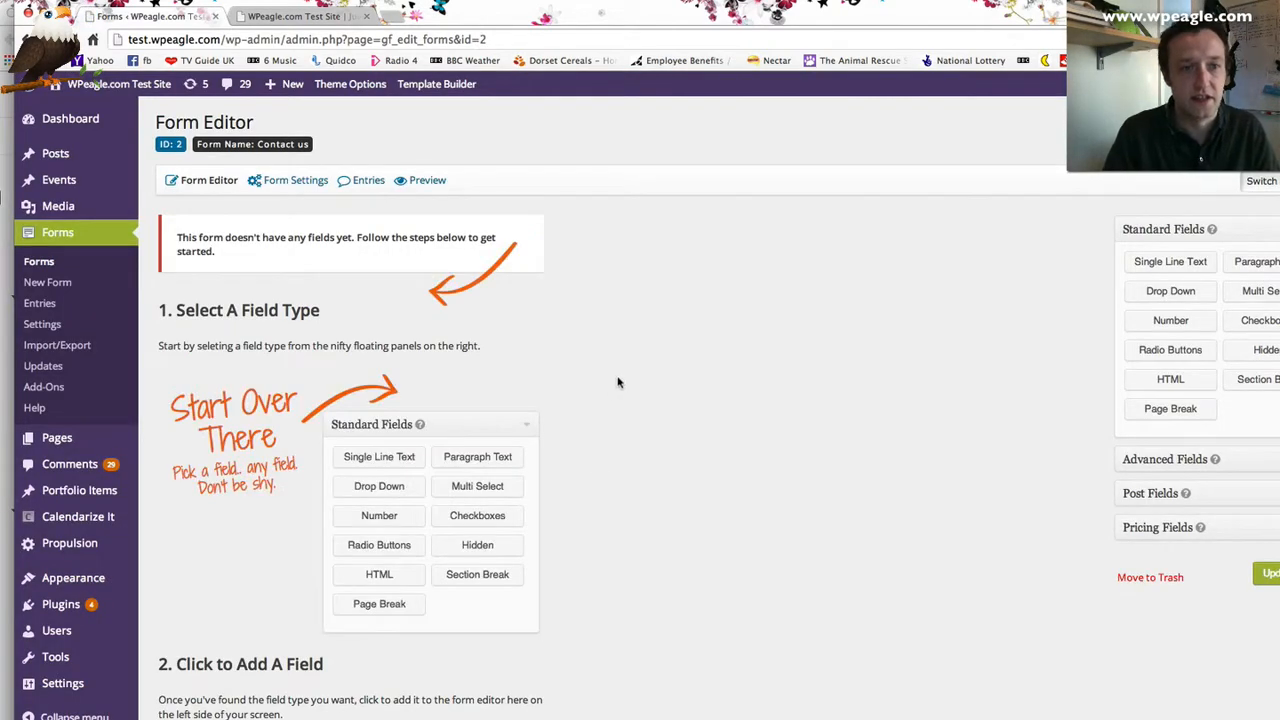
- Add a Name field with First and Last inputs from the Advanced Fields group
scroll(617, 382, down, 1)
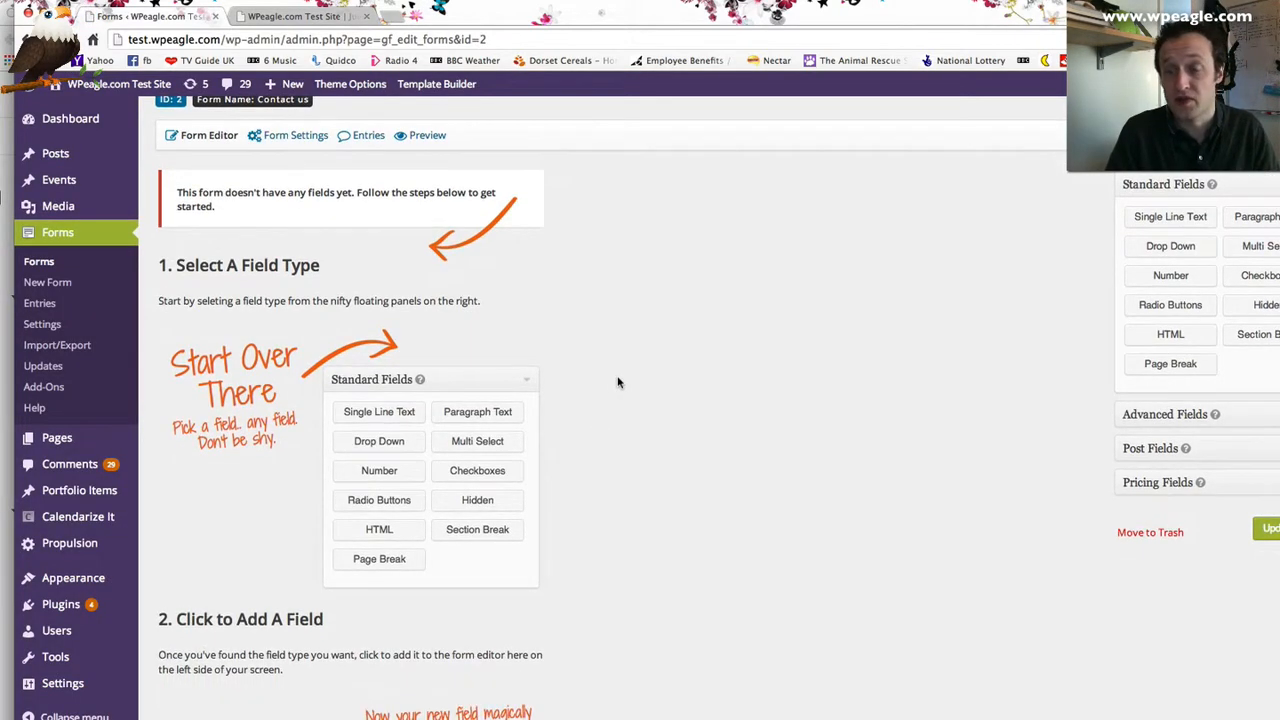
scroll(615, 380, up, 1)
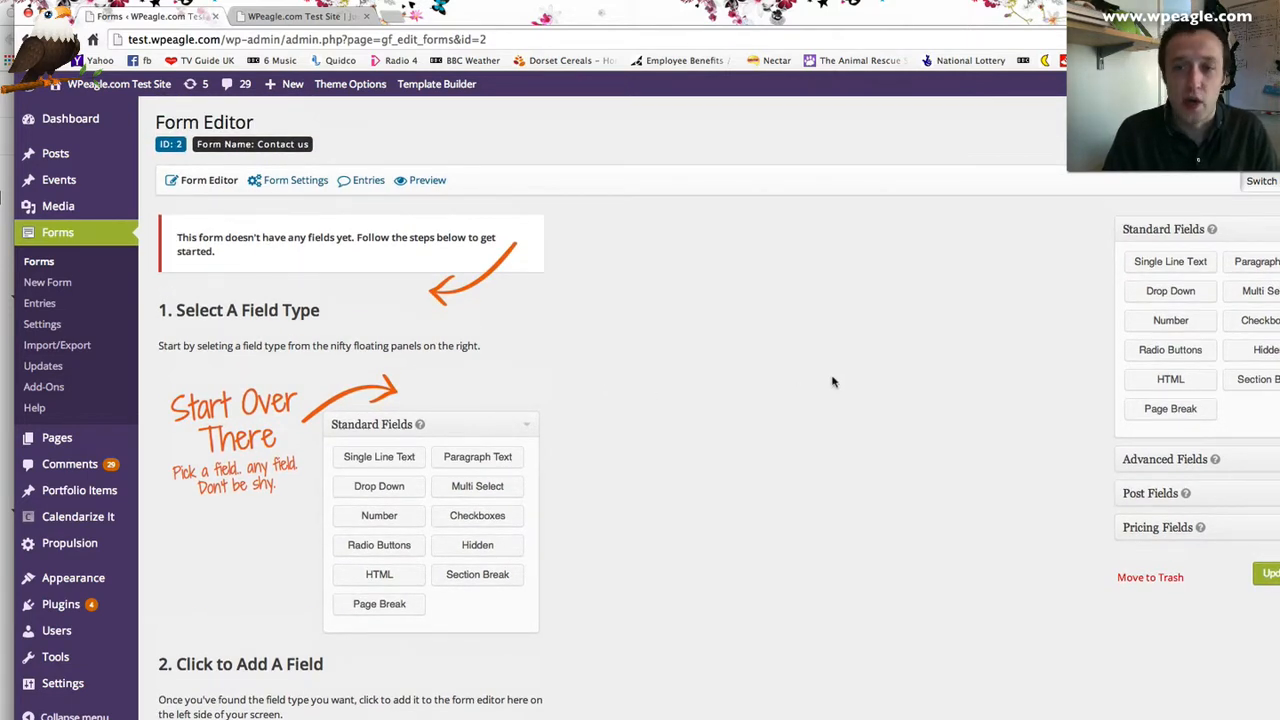
click(1165, 459)
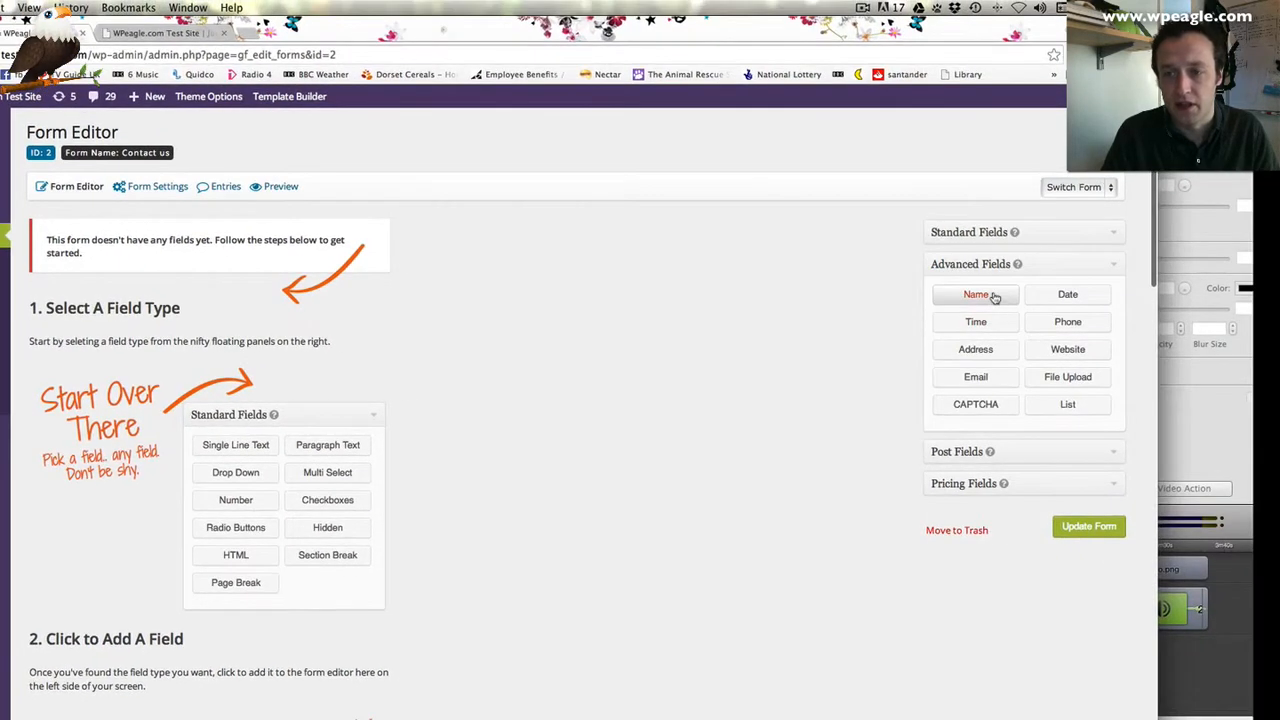
click(994, 238)
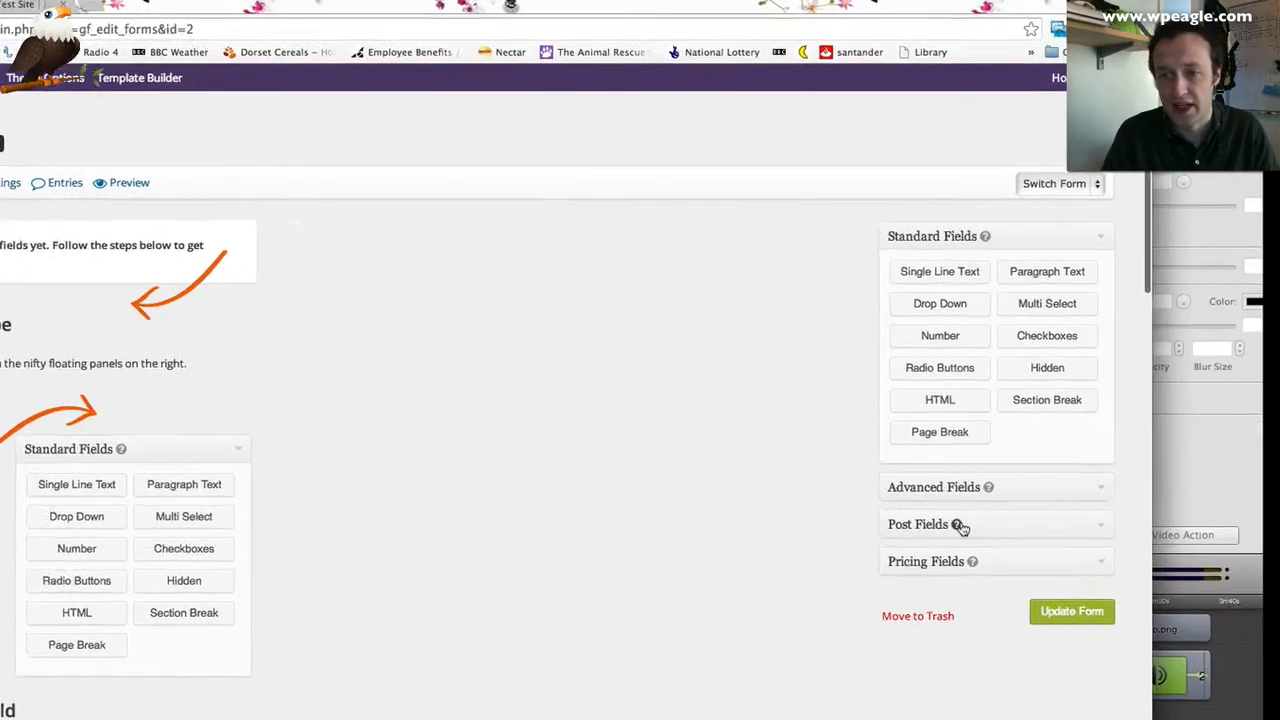
click(993, 447)
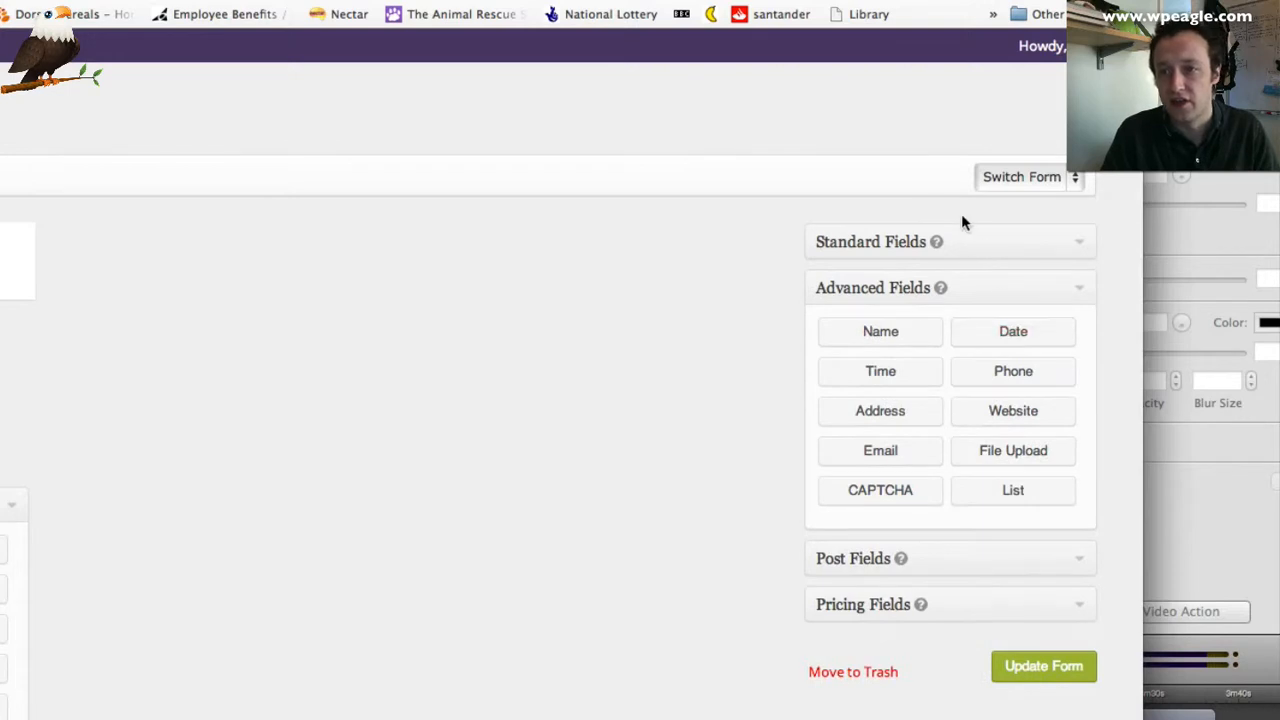
click(960, 246)
click(895, 563)
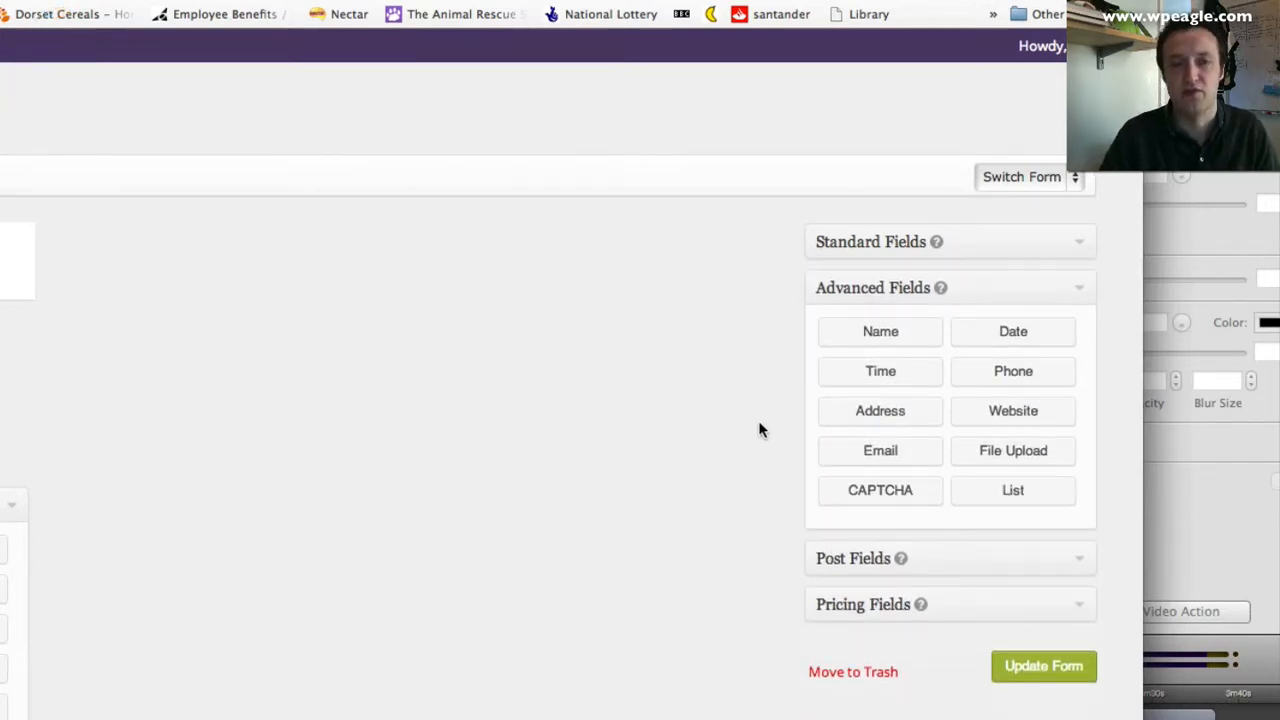
scroll(810, 268, down, 1)
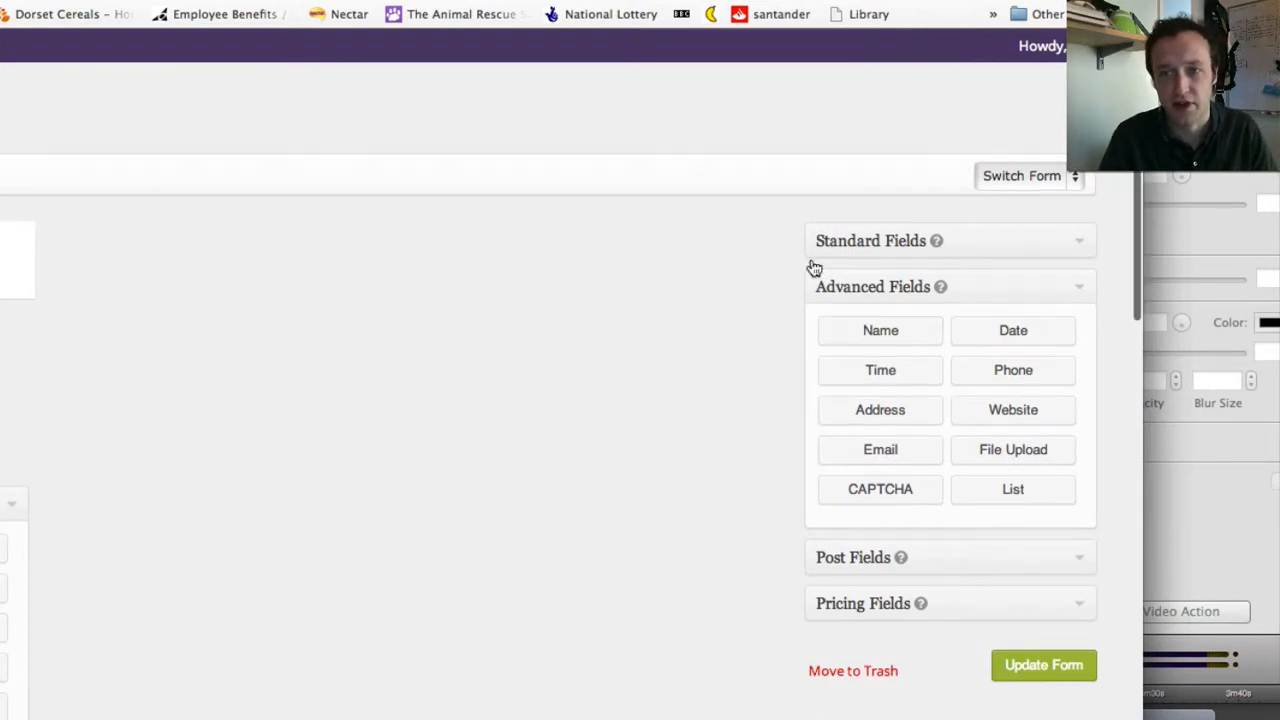
click(883, 334)
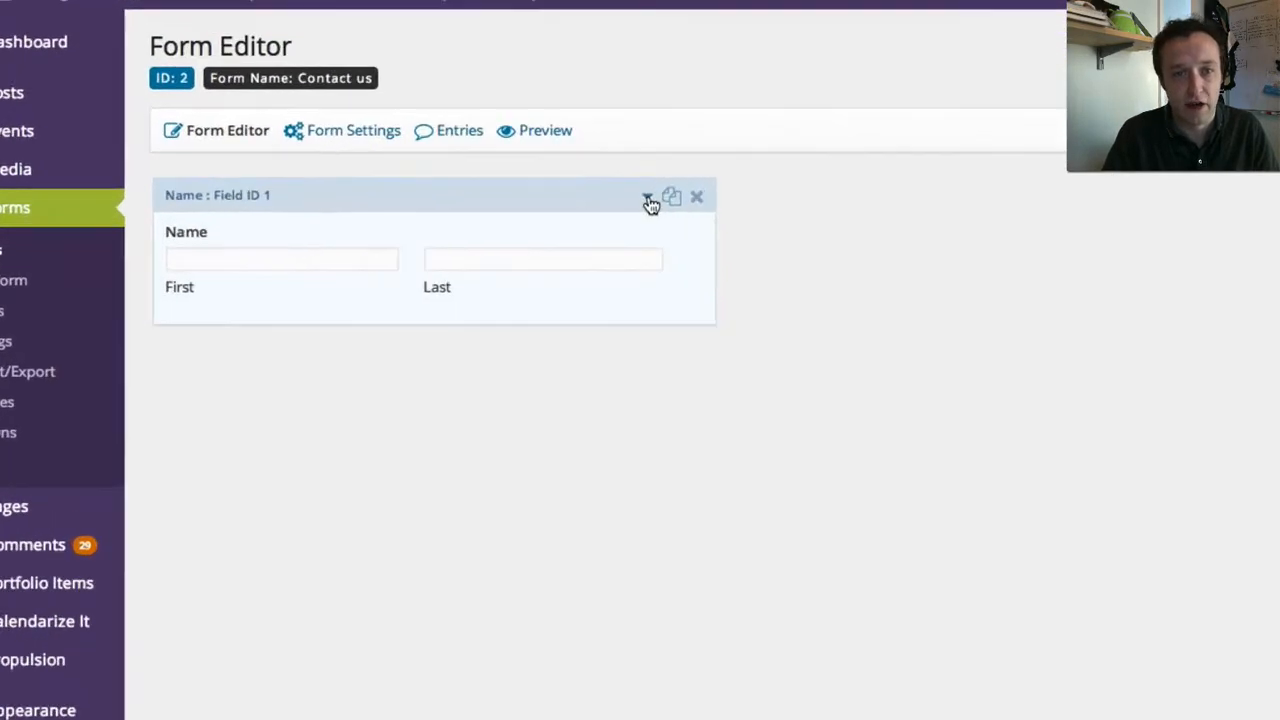
- Relabel the Name field 'Your Name', use the Simple name format, and mark it required
click(433, 222)
scroll(497, 428, down, 2)
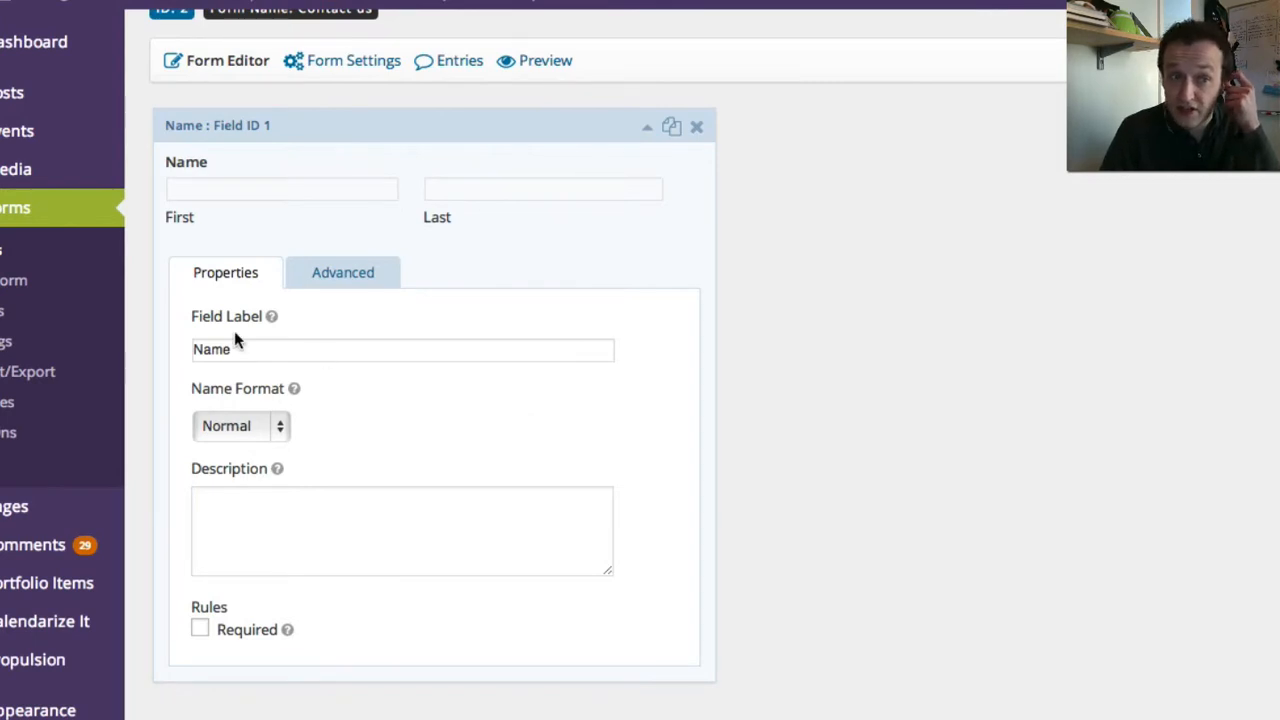
drag(266, 357, 163, 349)
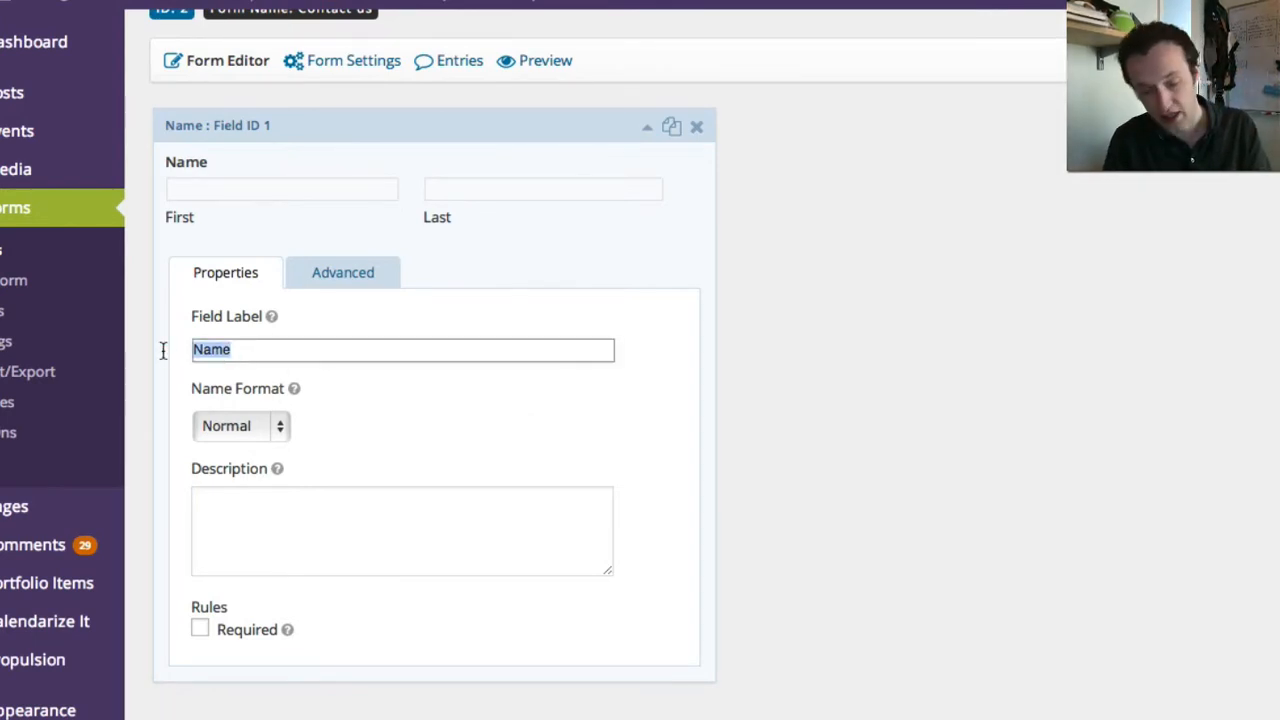
text(Your Nam)
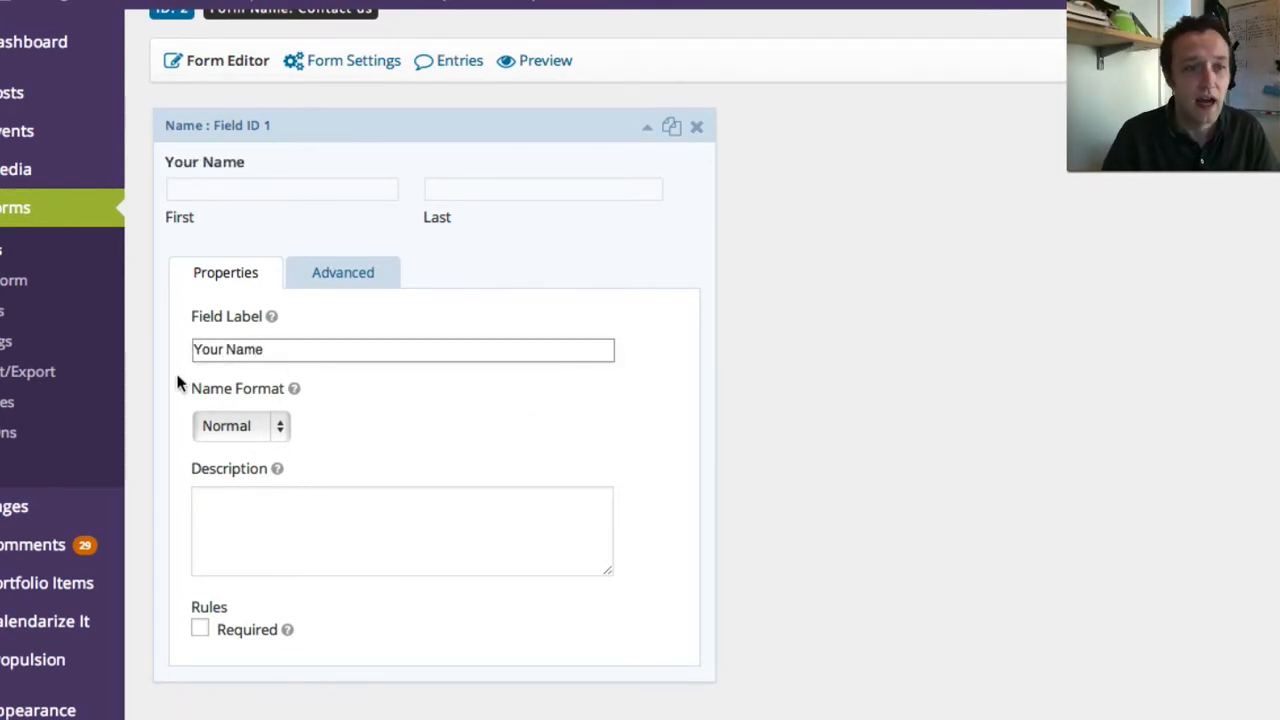
click(240, 430)
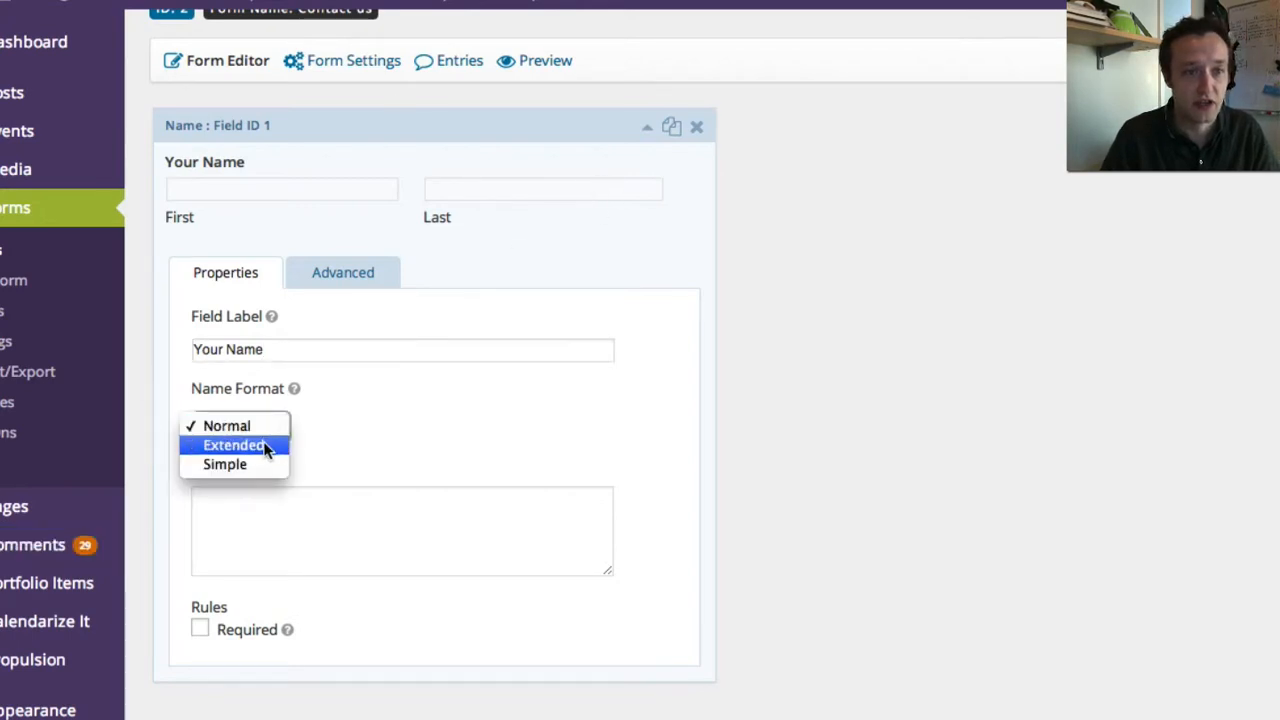
click(260, 465)
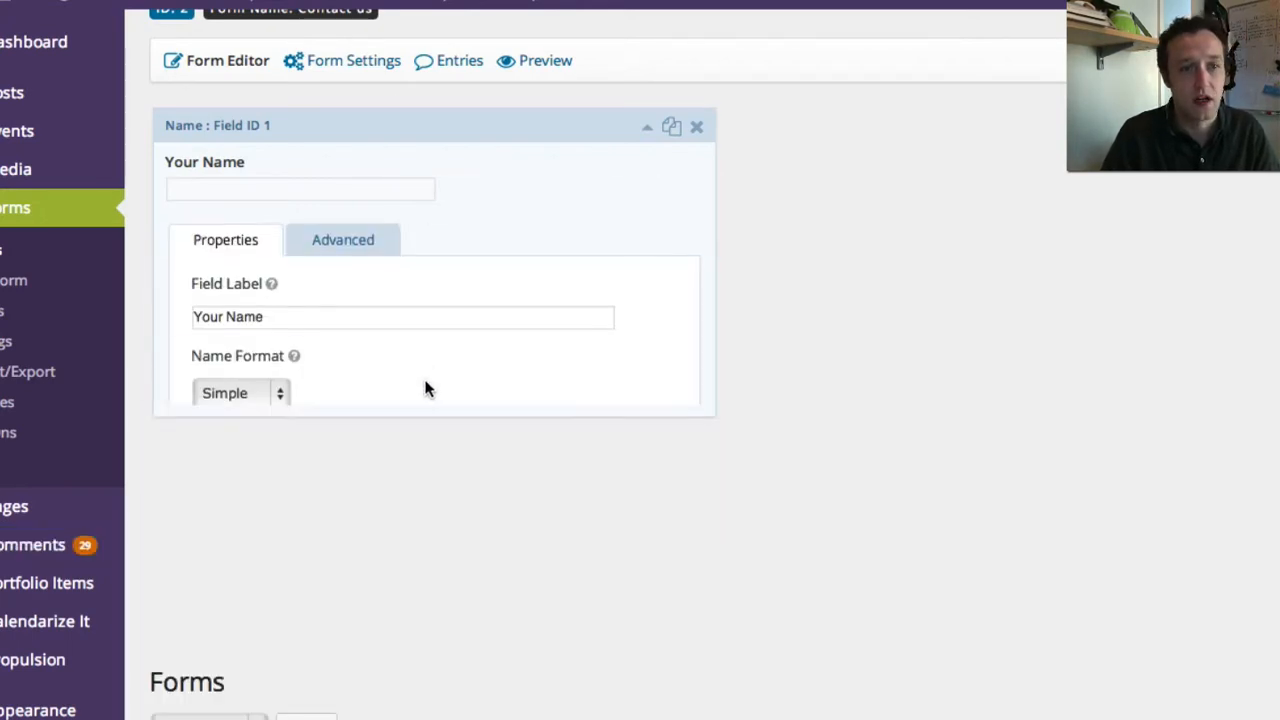
click(272, 396)
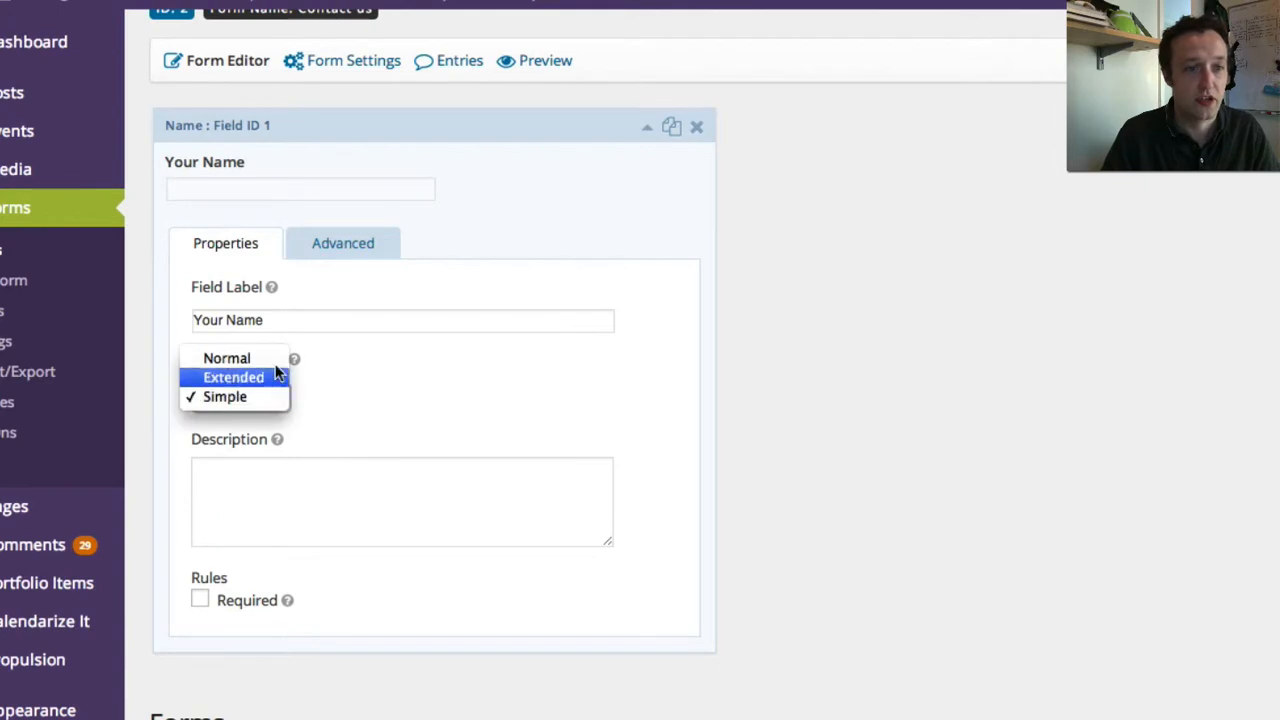
click(277, 376)
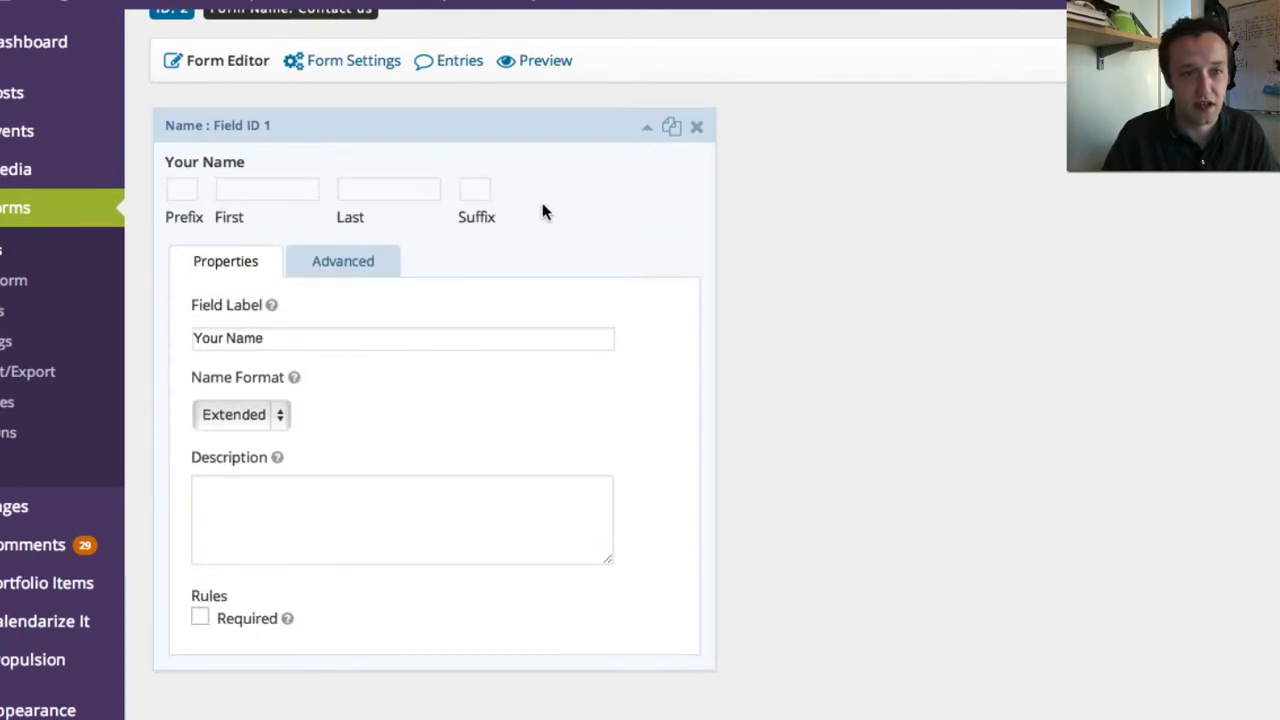
click(252, 413)
key(Return)
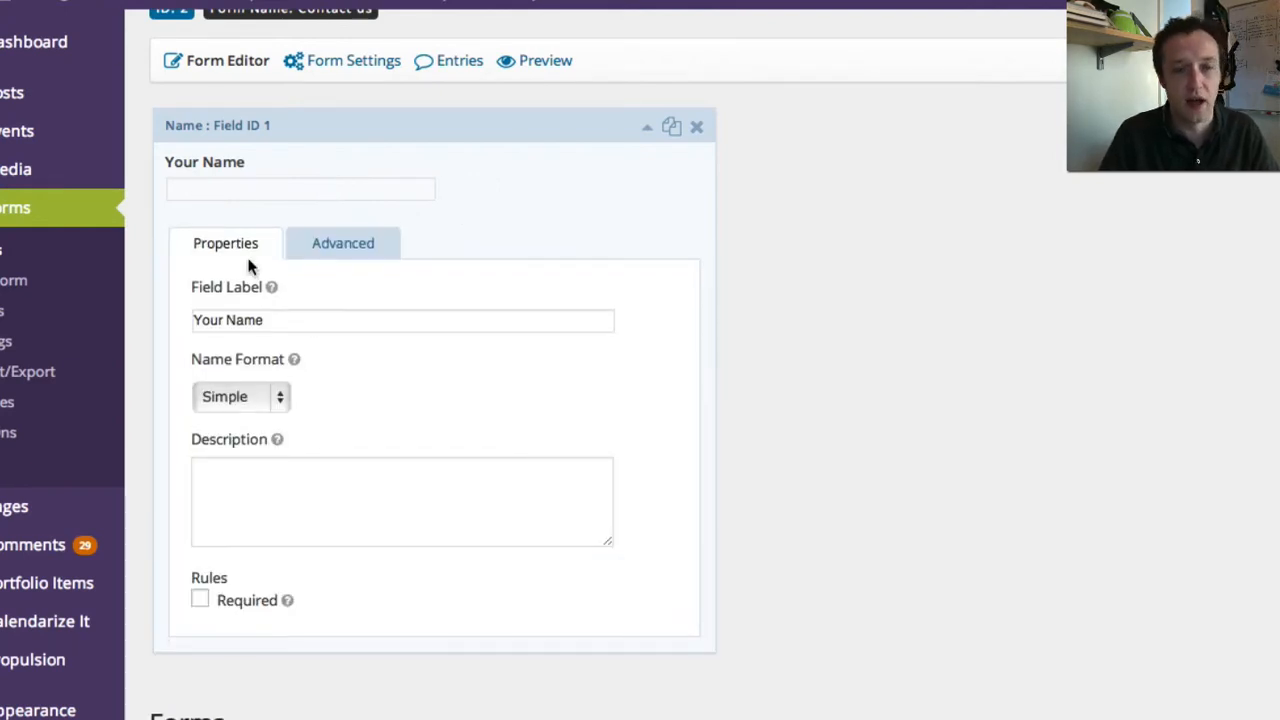
click(200, 602)
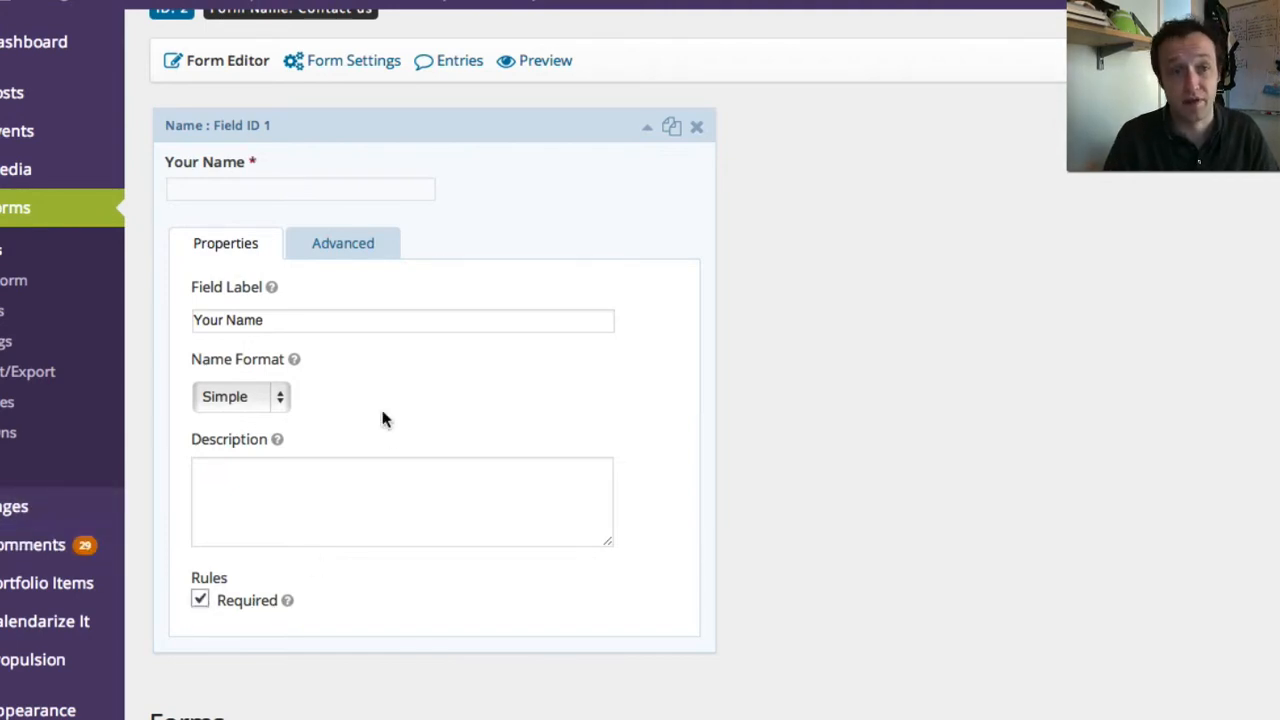
- Review the Your Name field's Advanced settings, then return to its Properties
click(361, 252)
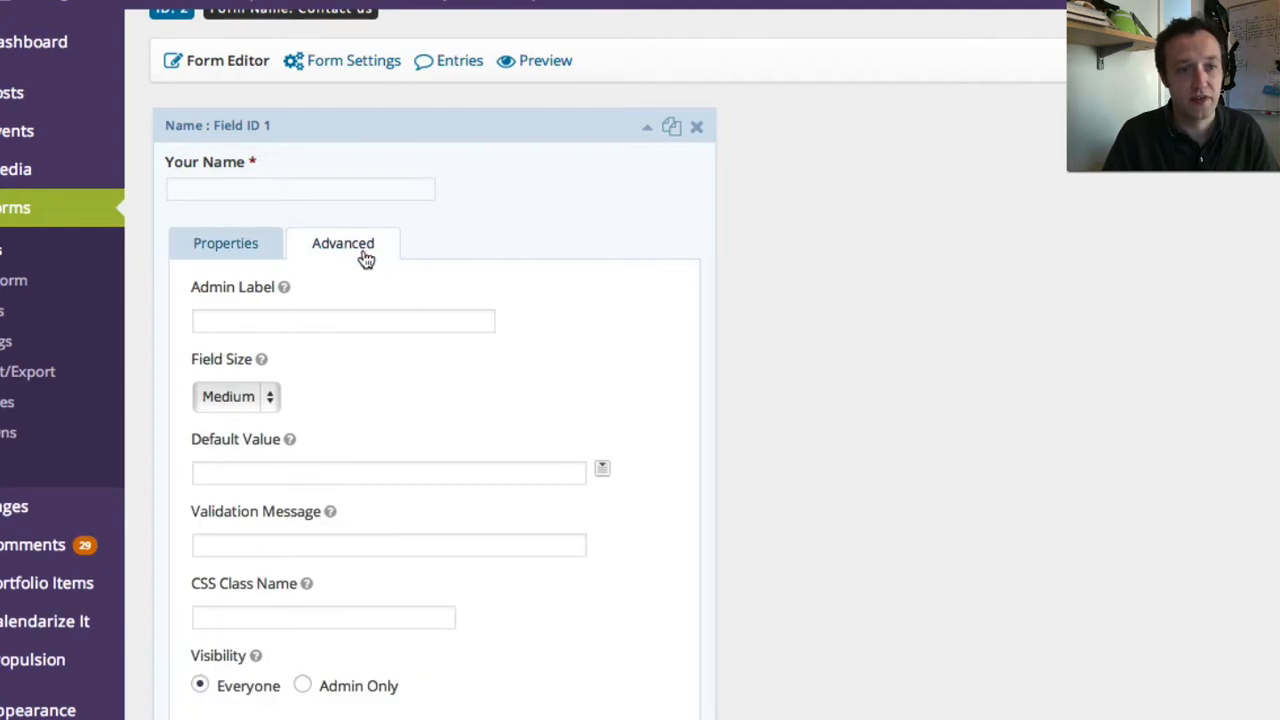
scroll(350, 372, down, 1)
scroll(350, 380, down, 1)
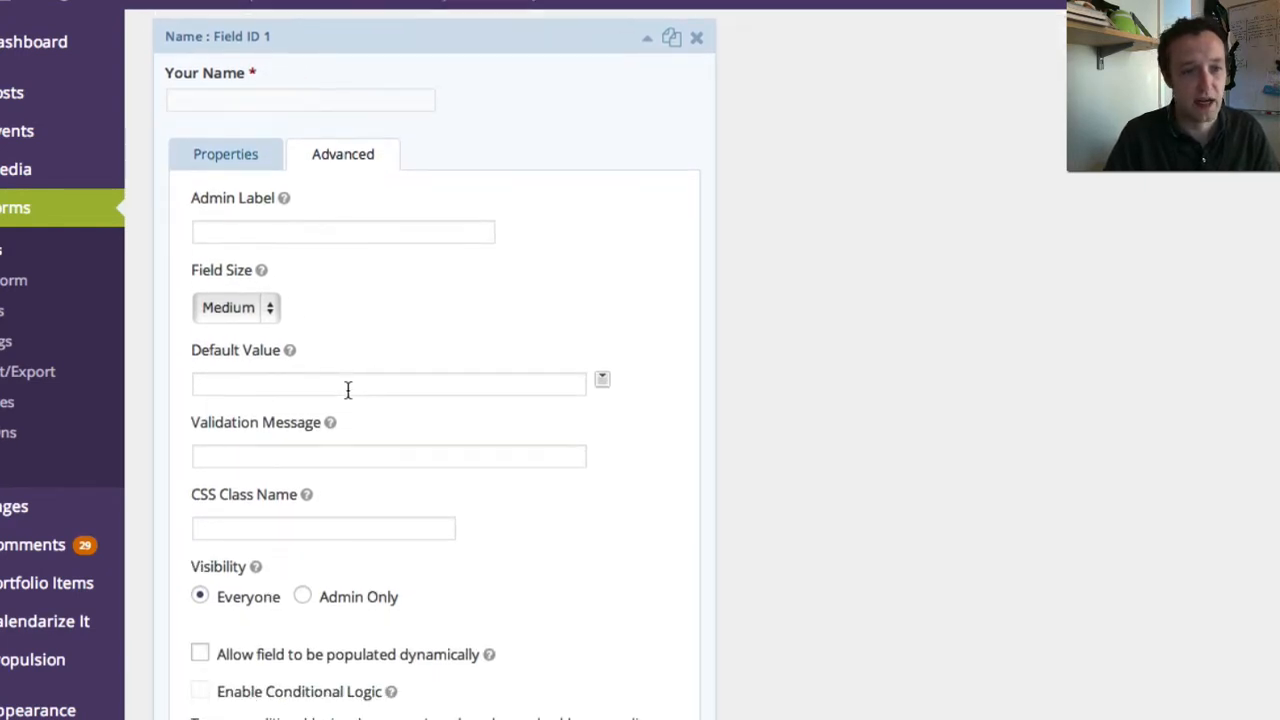
scroll(349, 389, up, 1)
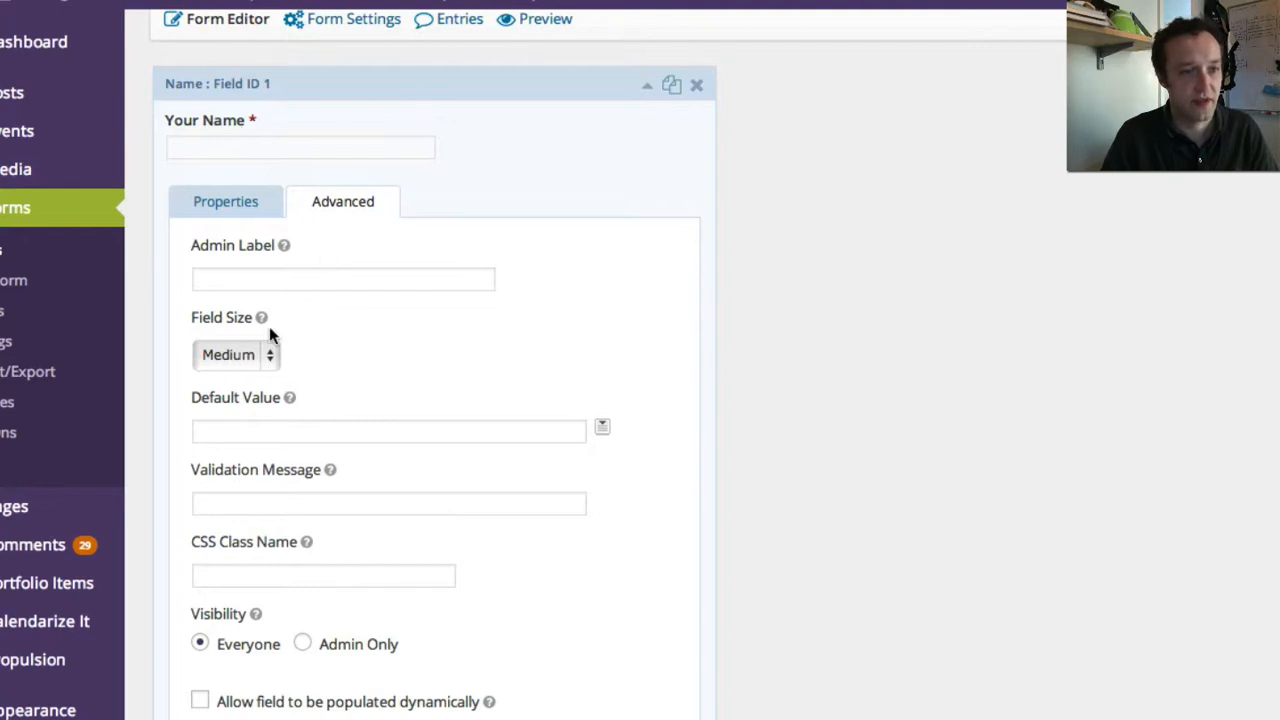
scroll(321, 376, down, 1)
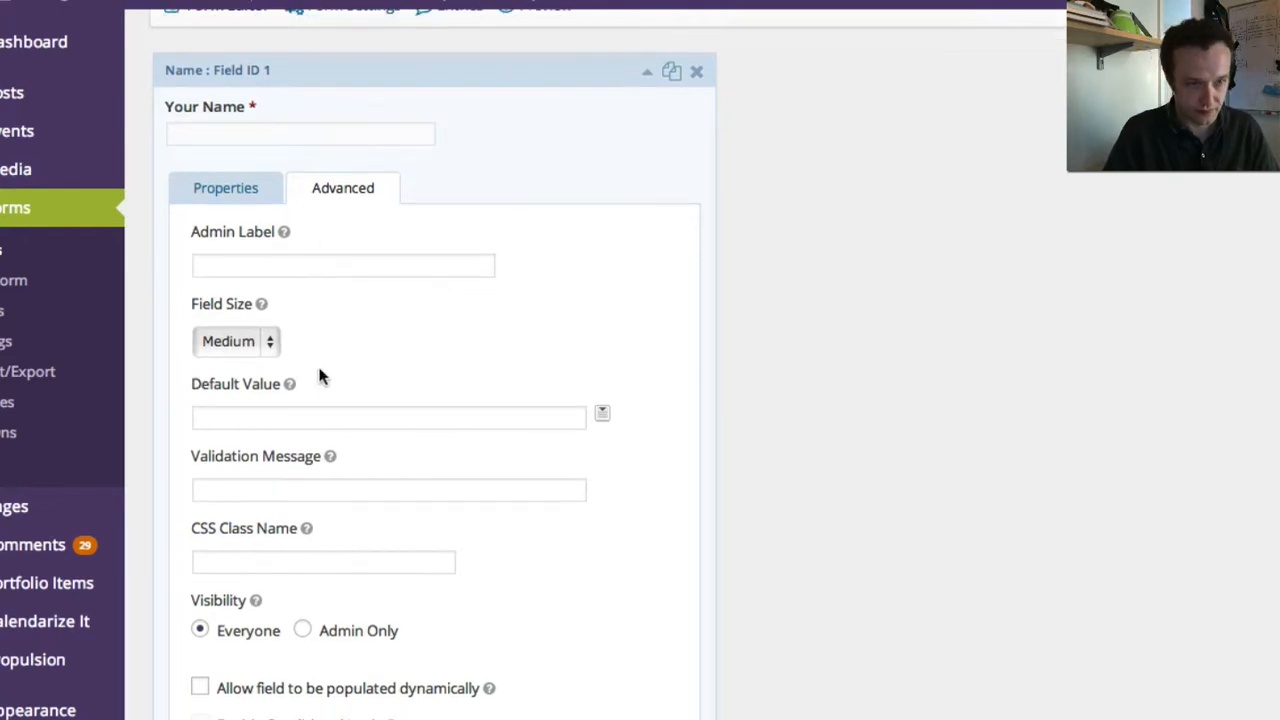
scroll(310, 490, down, 2)
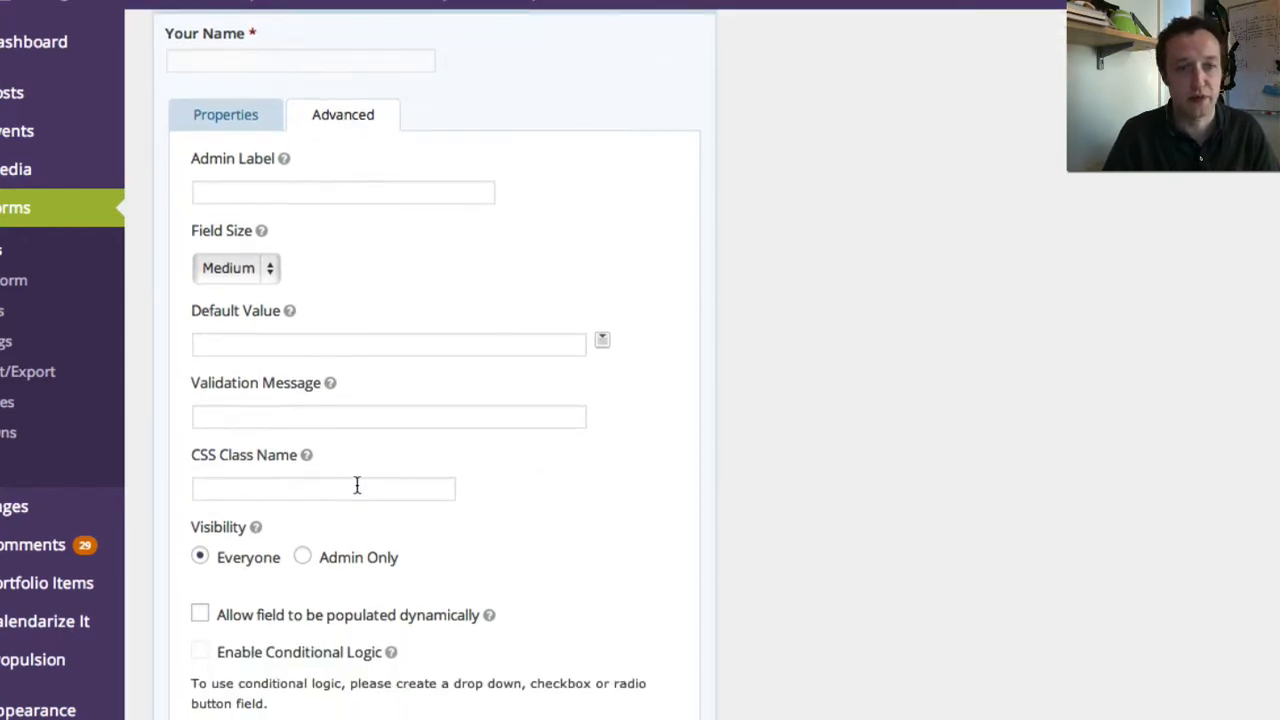
scroll(355, 475, up, 4)
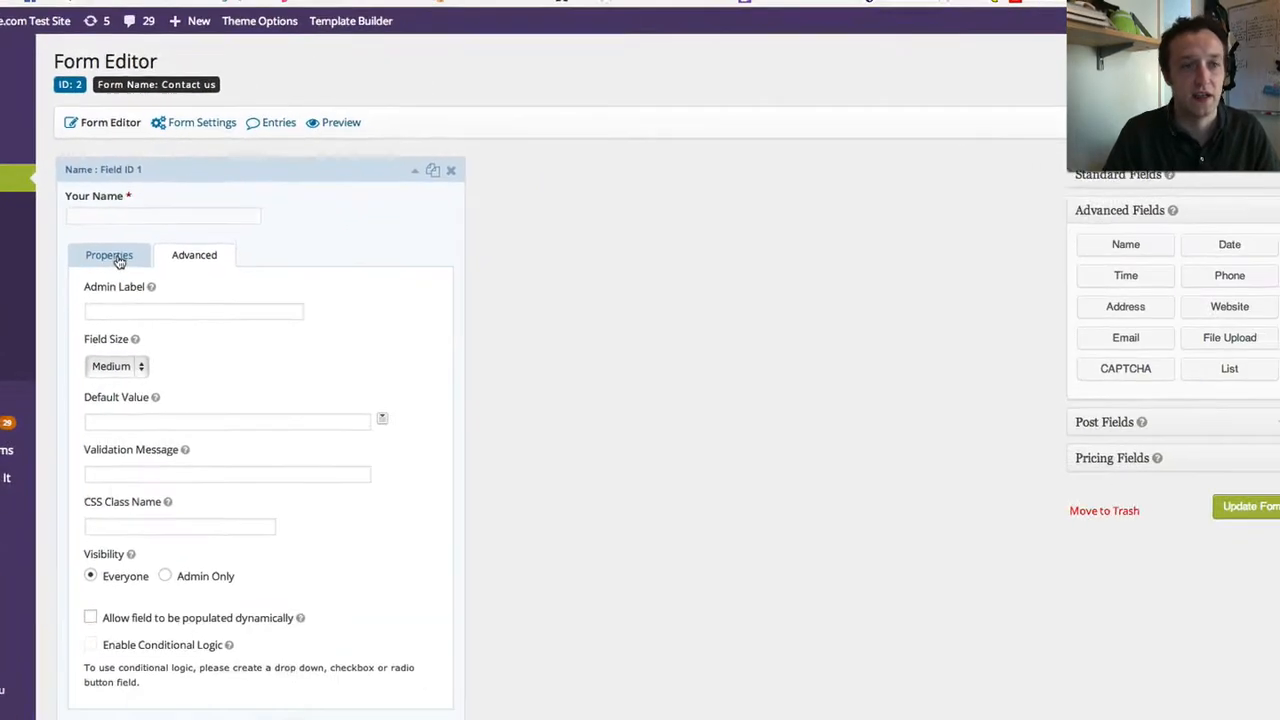
click(116, 256)
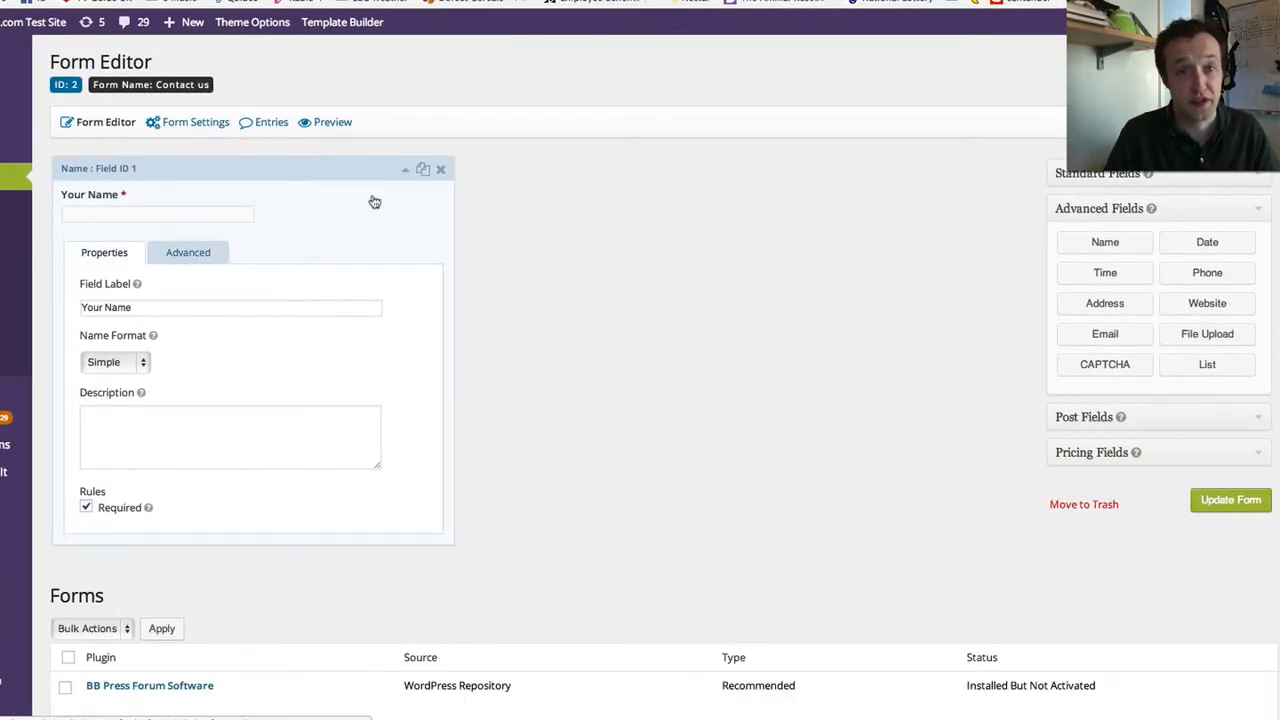
scroll(390, 190, down, 1)
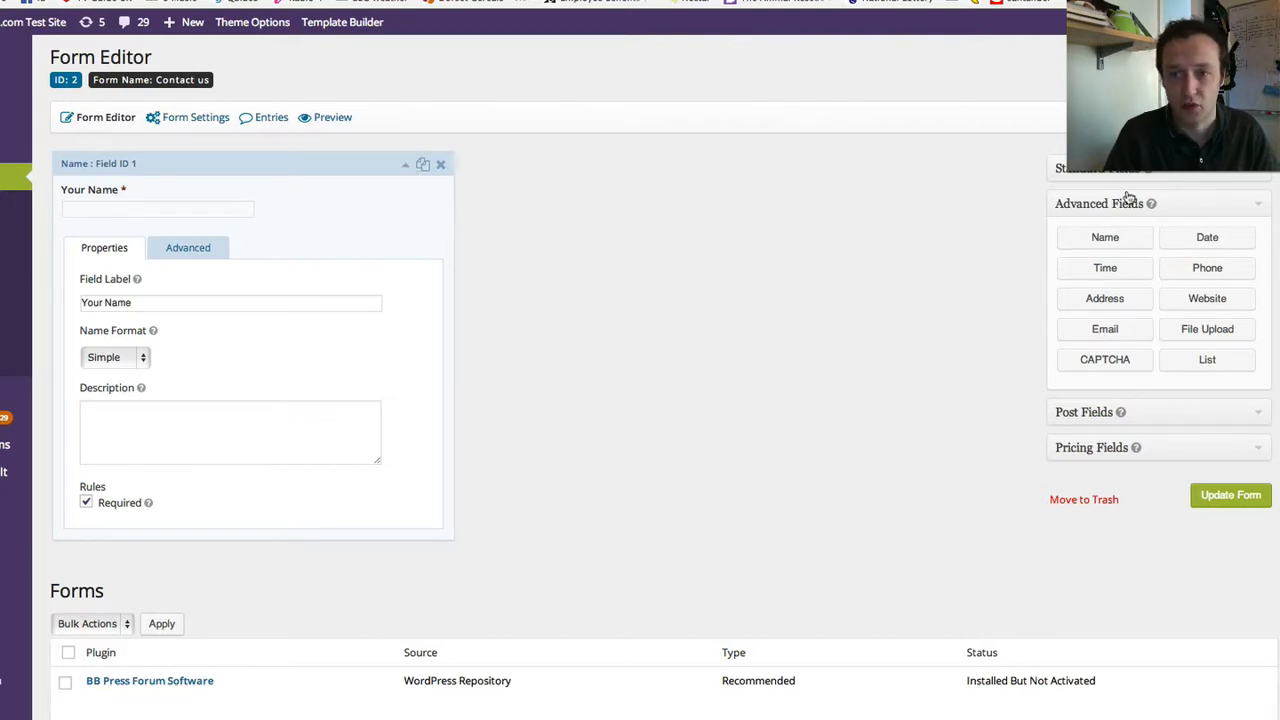
- Add a Phone field using the International format and mark it required
click(1222, 272)
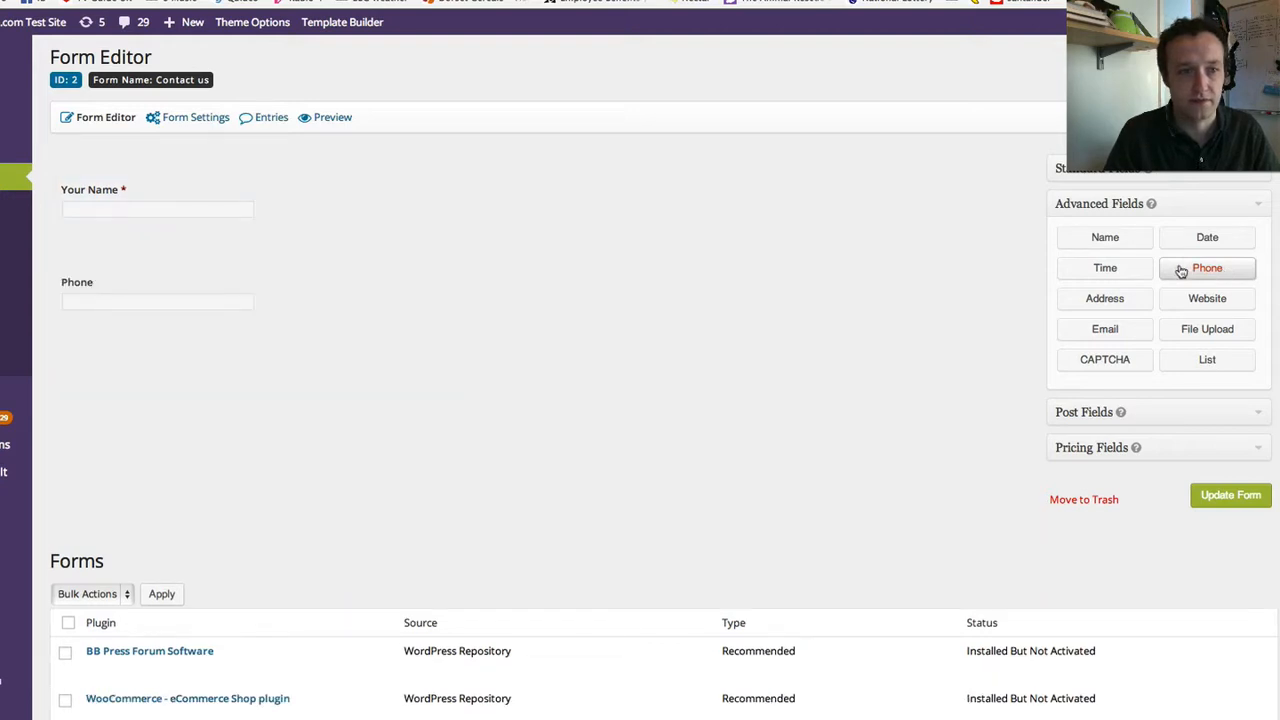
mouse_move(131, 286)
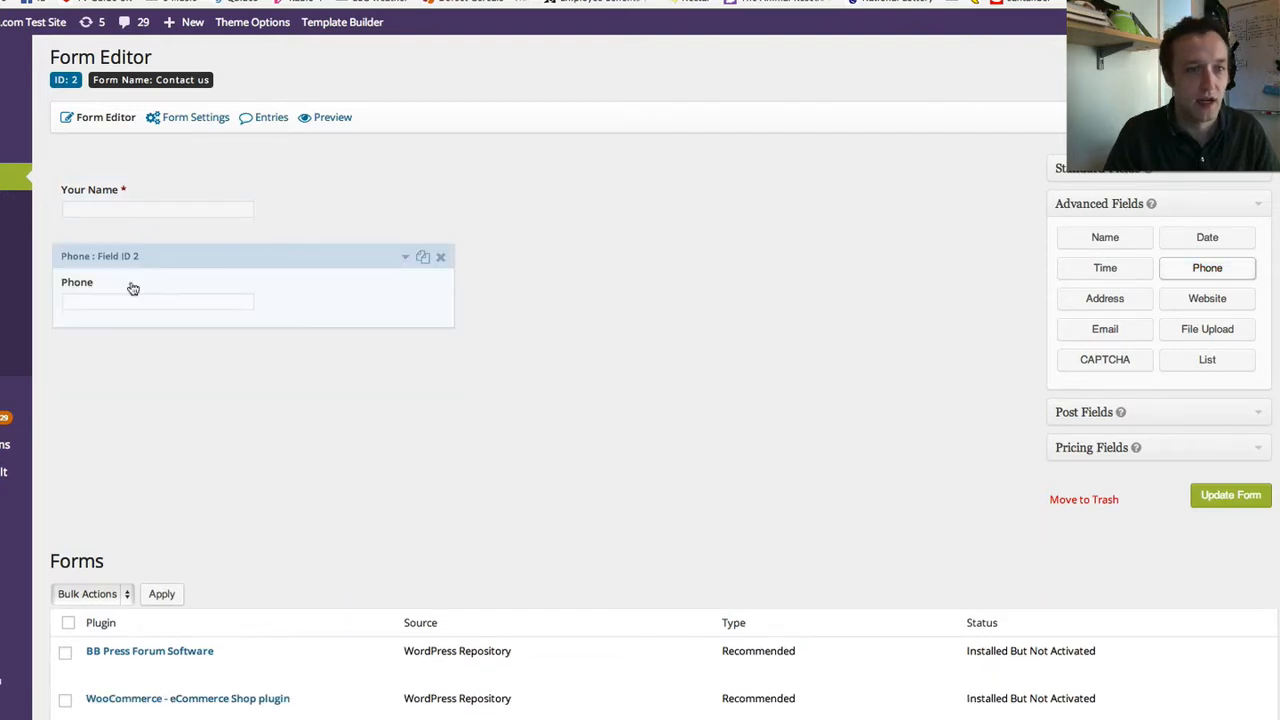
click(407, 260)
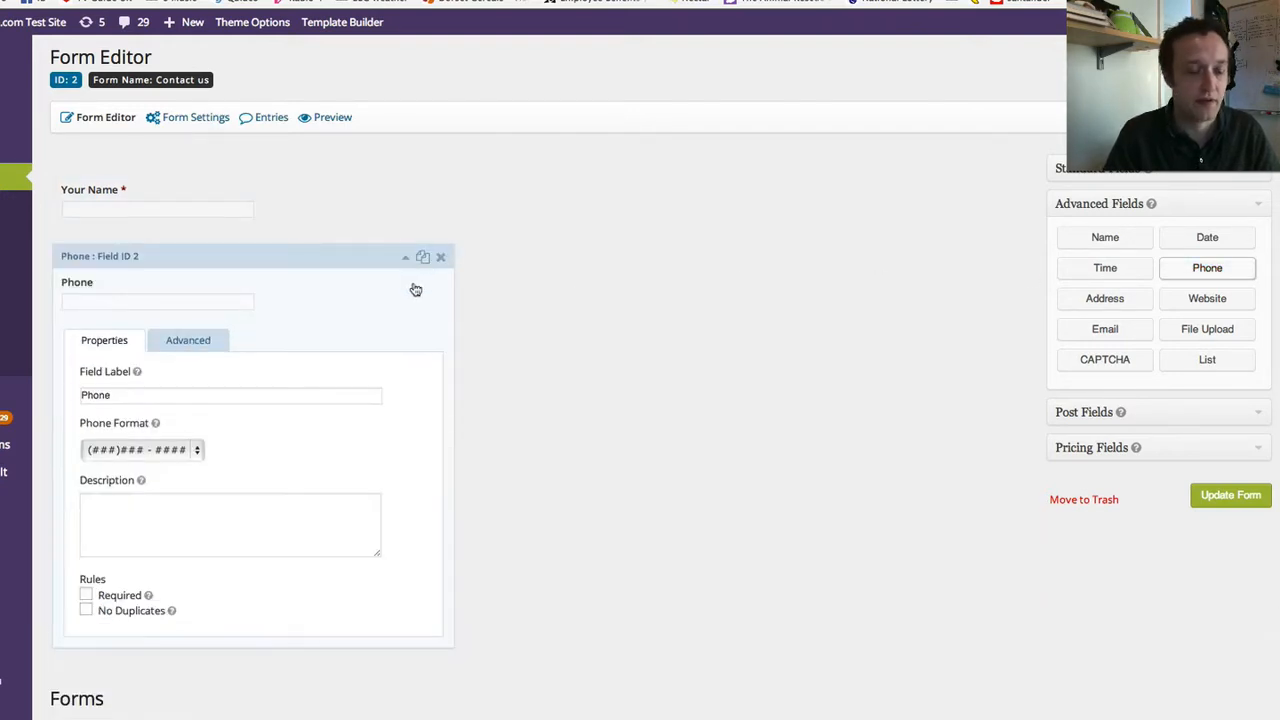
scroll(132, 405, down, 1)
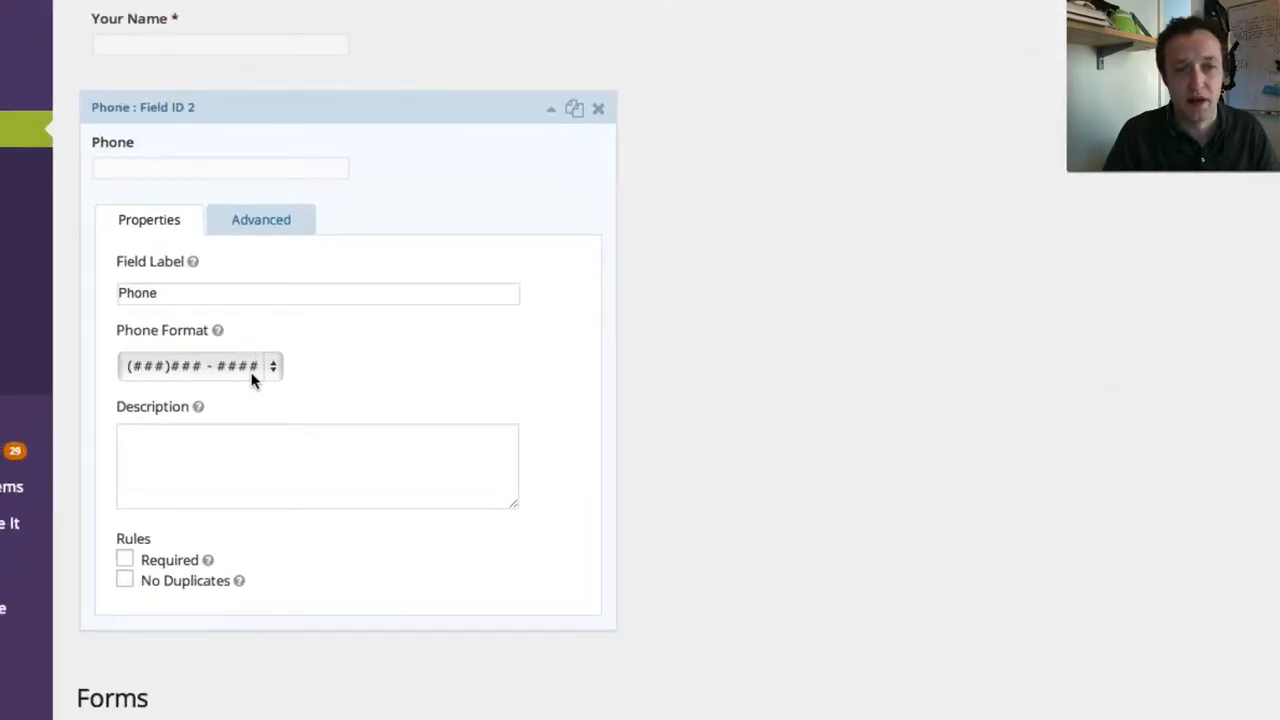
click(255, 373)
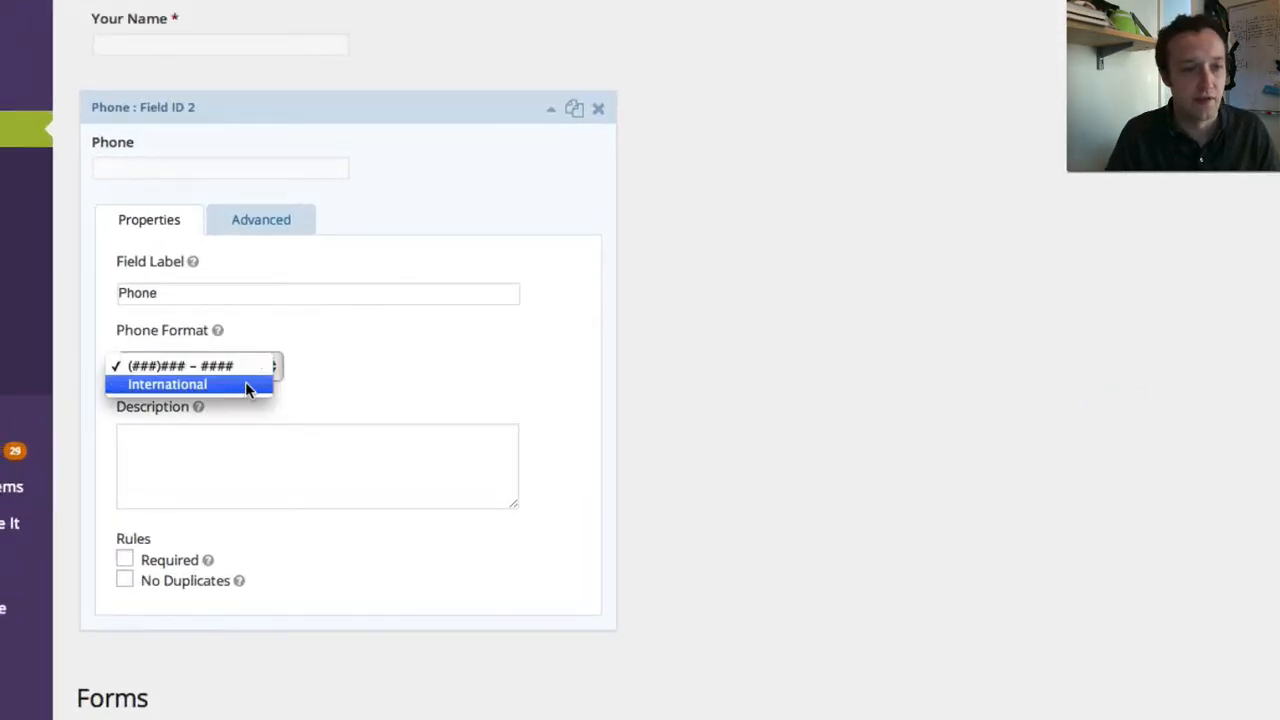
click(247, 382)
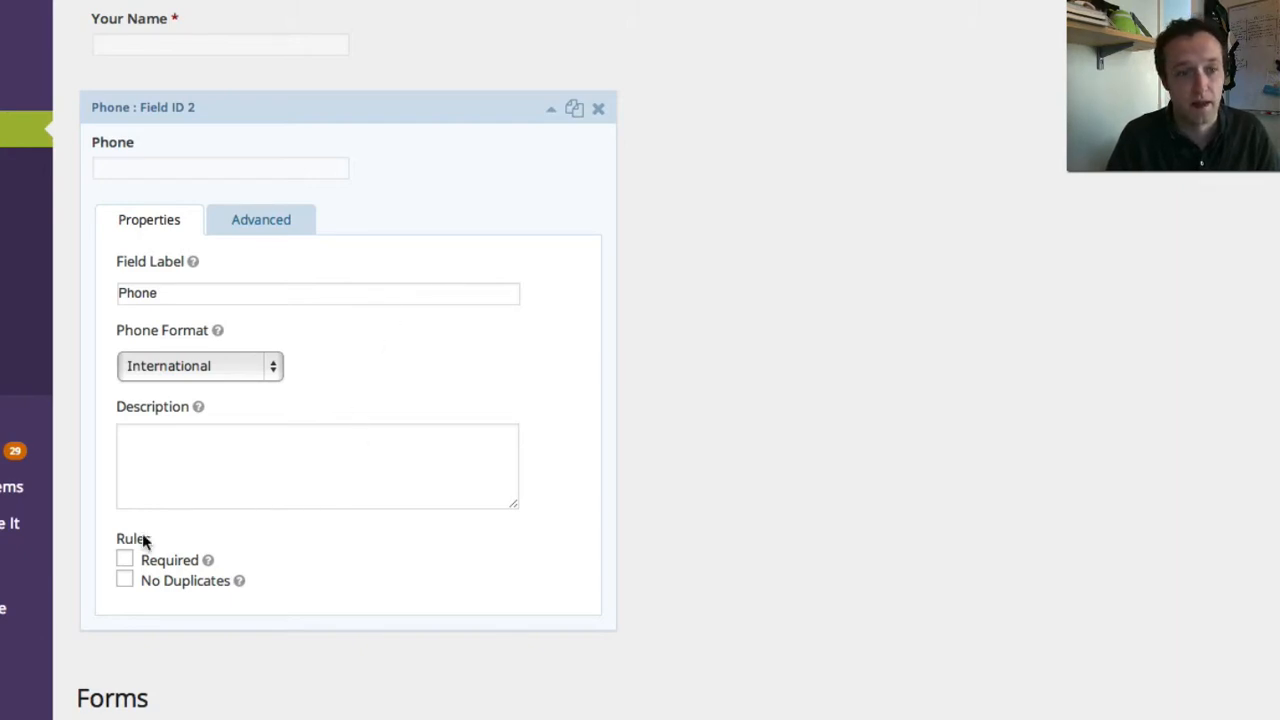
click(124, 560)
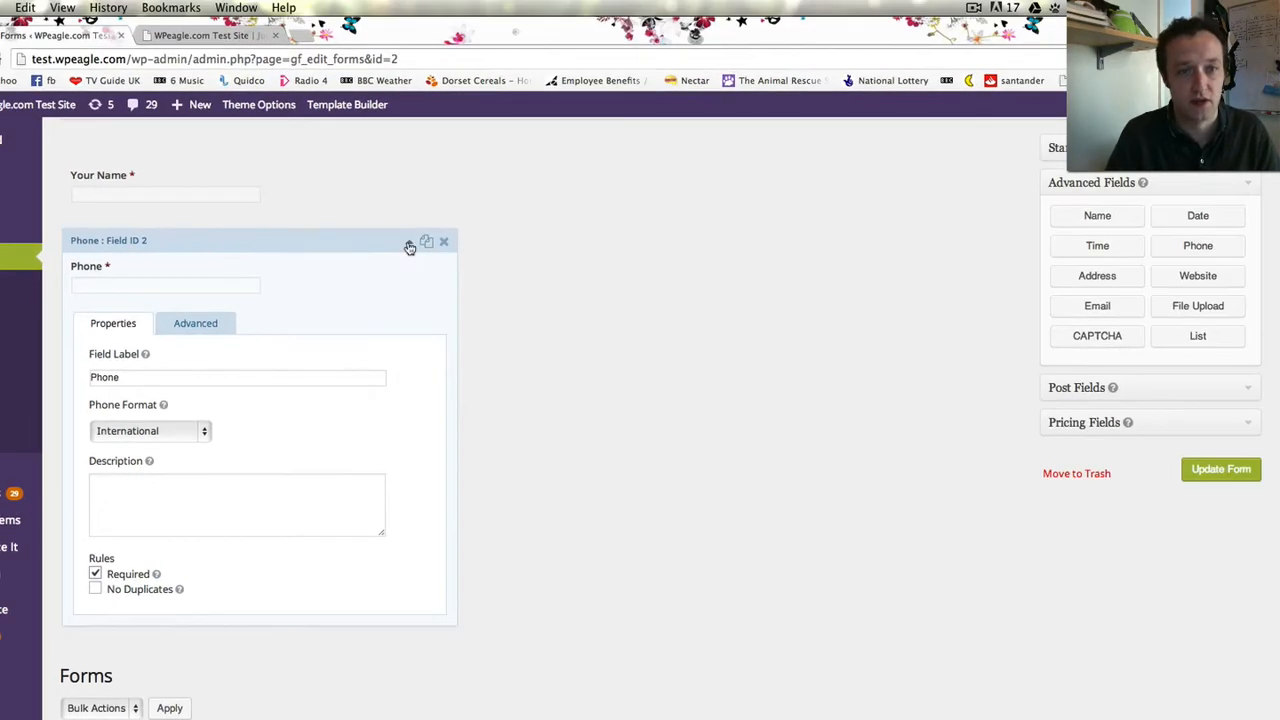
click(409, 247)
scroll(1014, 280, up, 2)
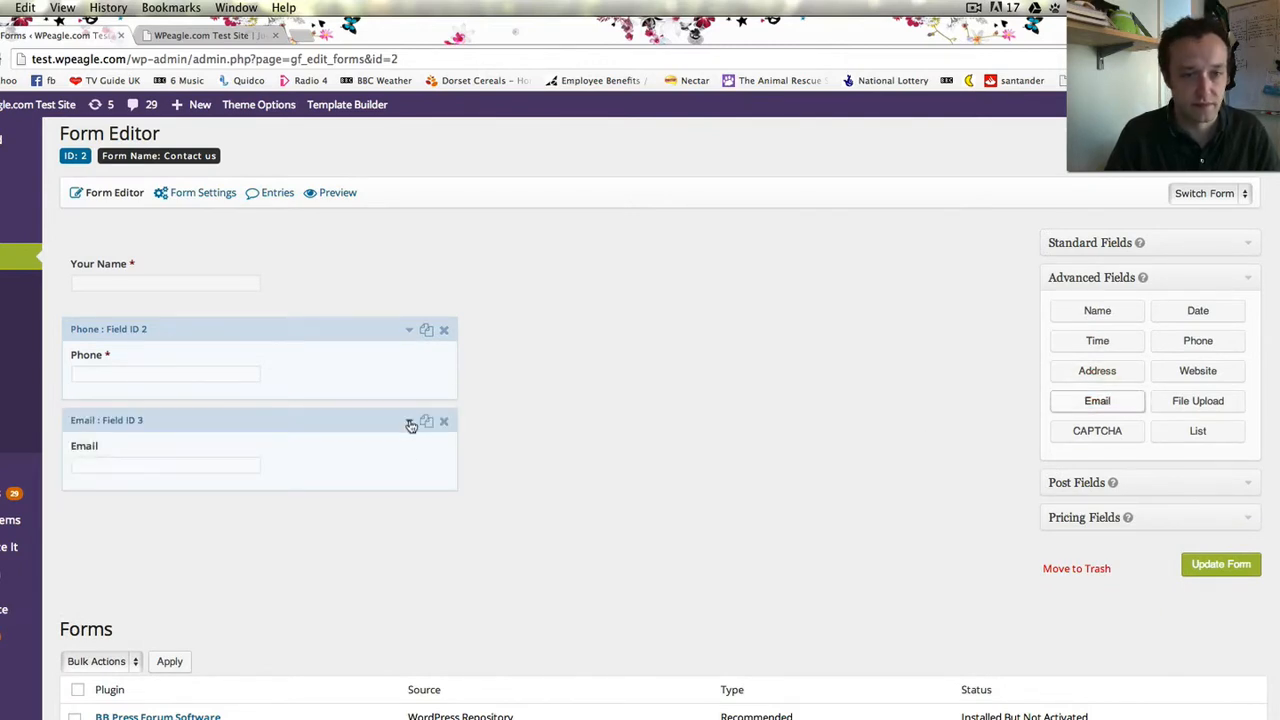
- Mark the Email field required, leaving Enable Email Confirmation switched off
click(409, 420)
scroll(260, 540, down, 2)
scroll(252, 560, down, 2)
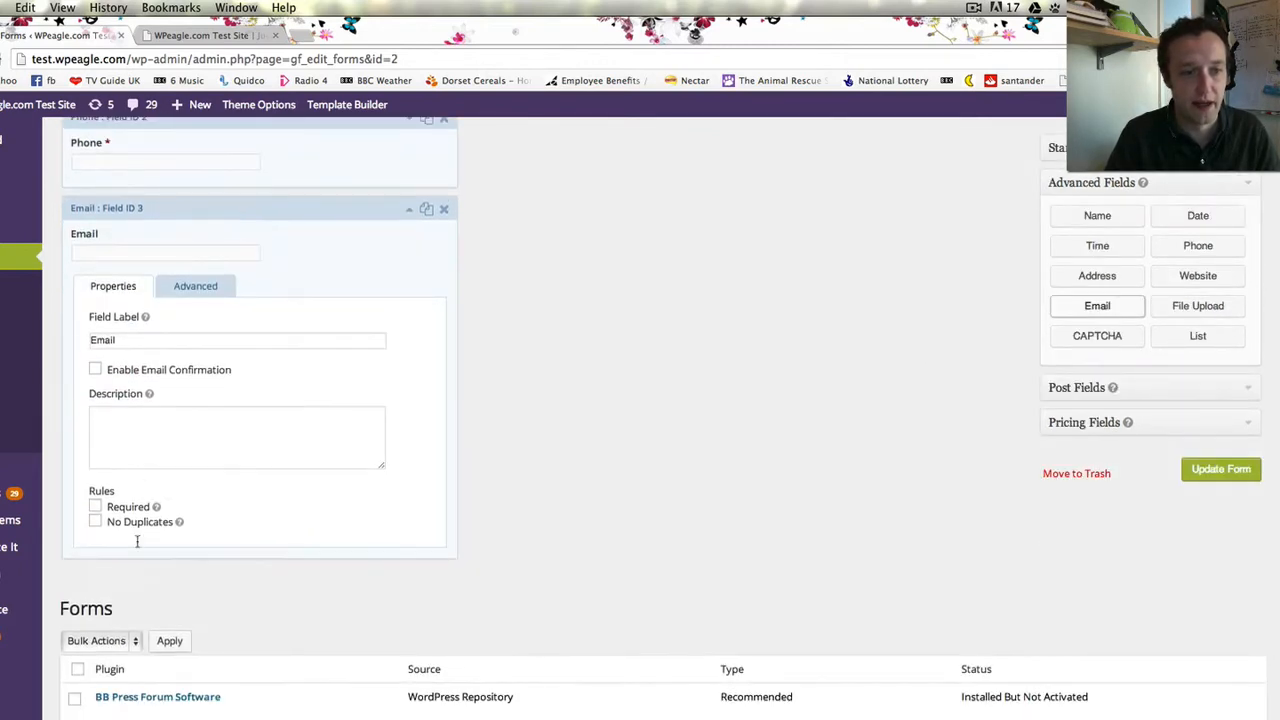
click(95, 504)
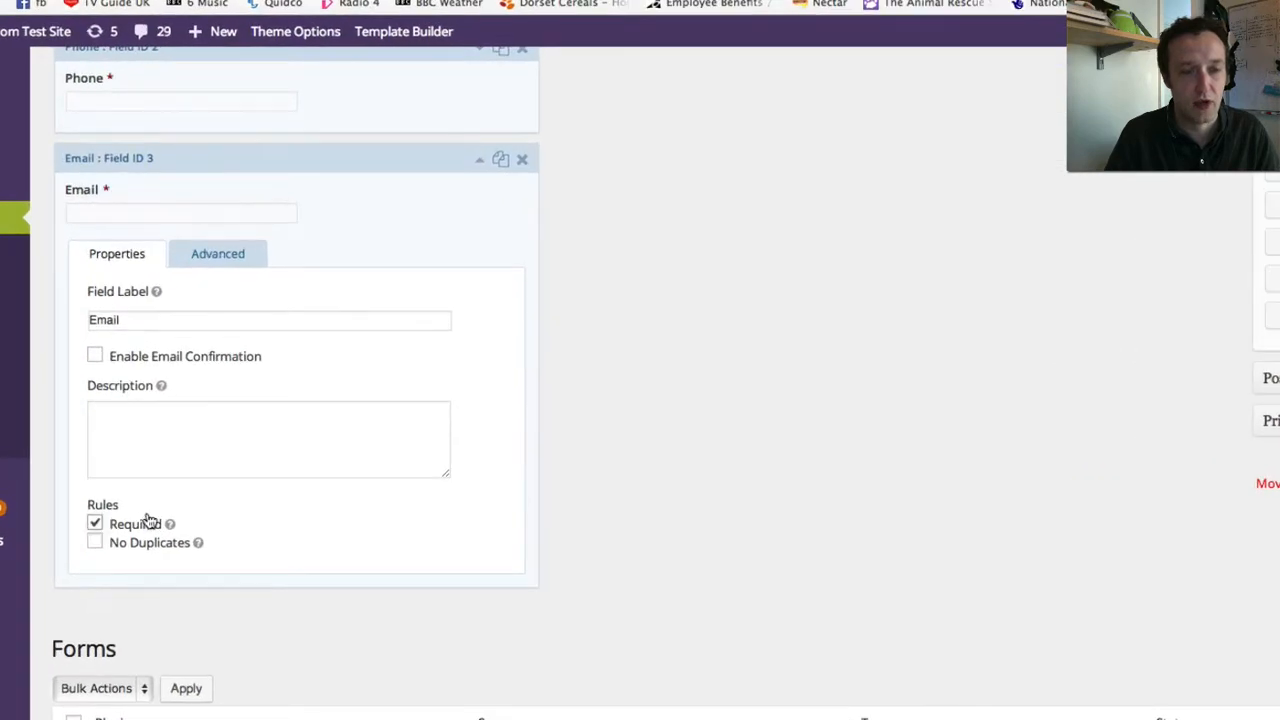
click(96, 357)
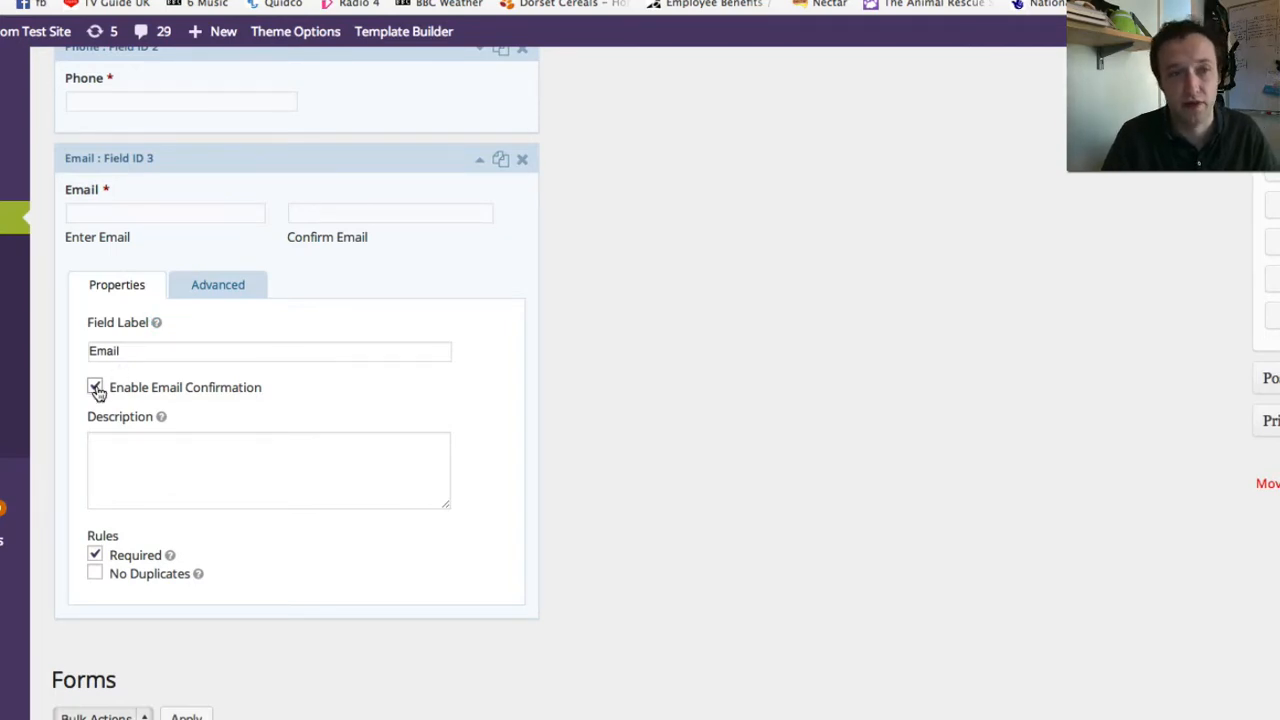
click(95, 388)
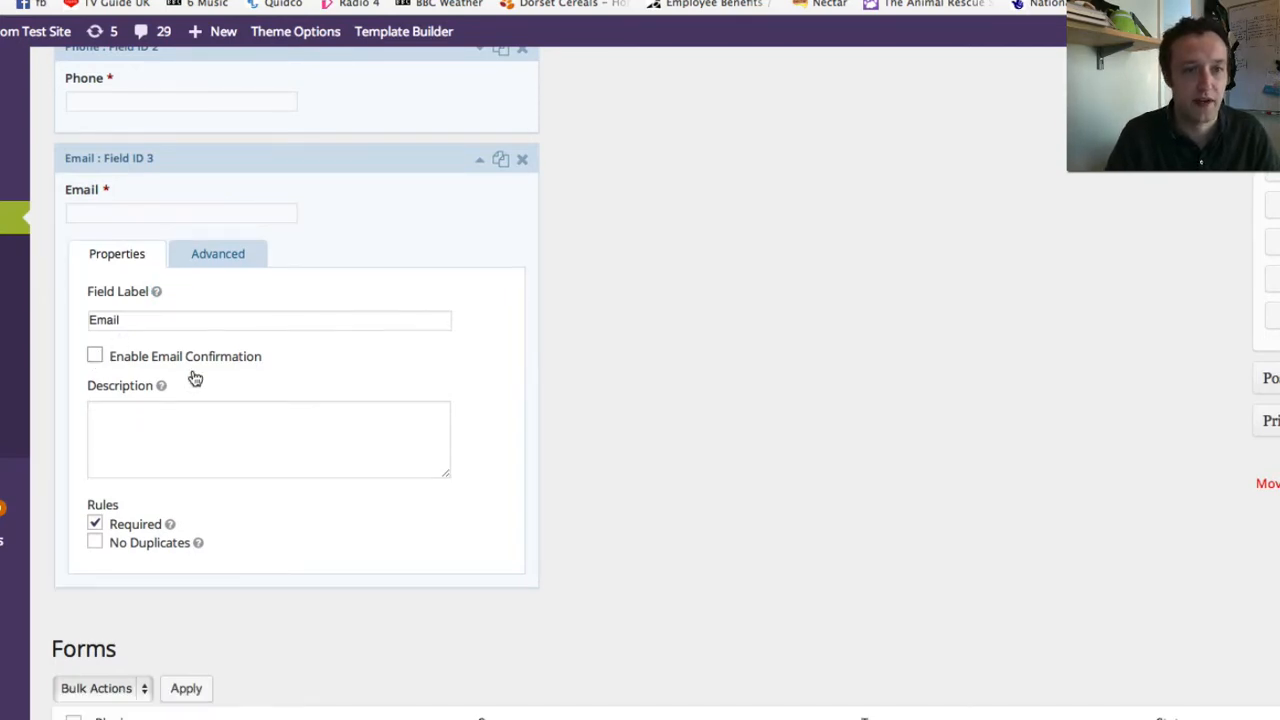
click(230, 250)
click(126, 254)
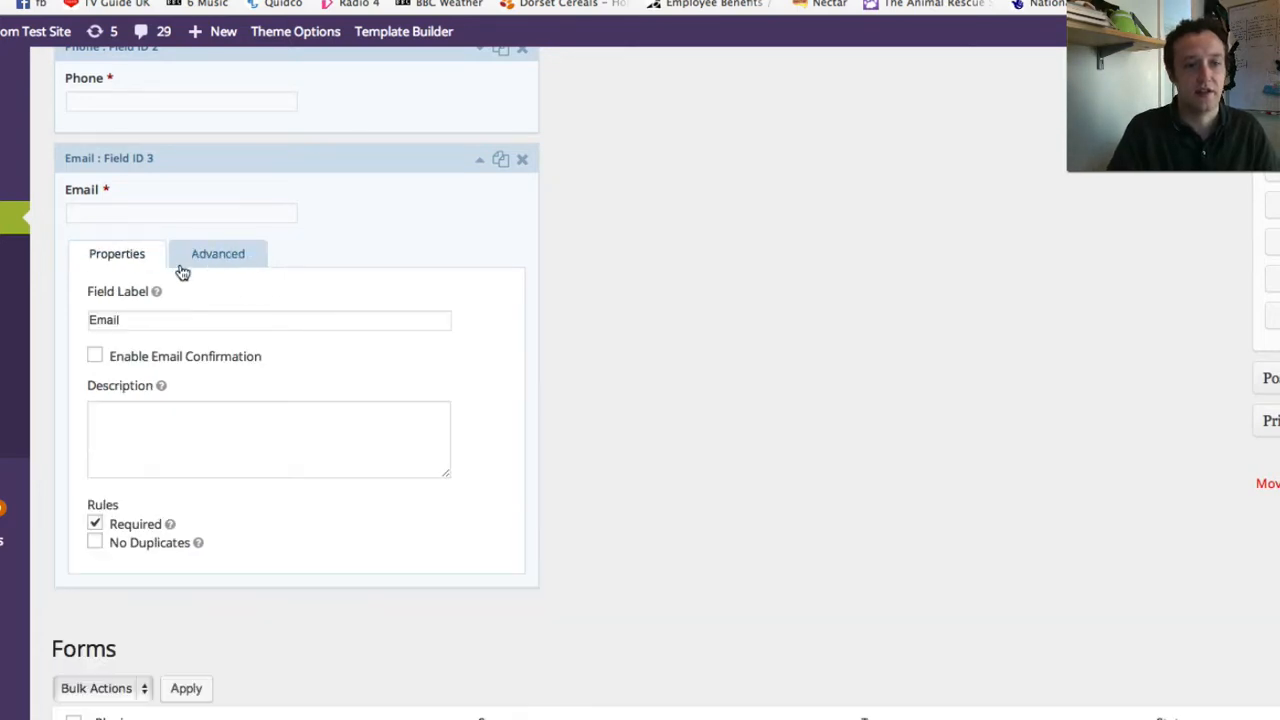
click(485, 163)
scroll(1172, 256, up, 2)
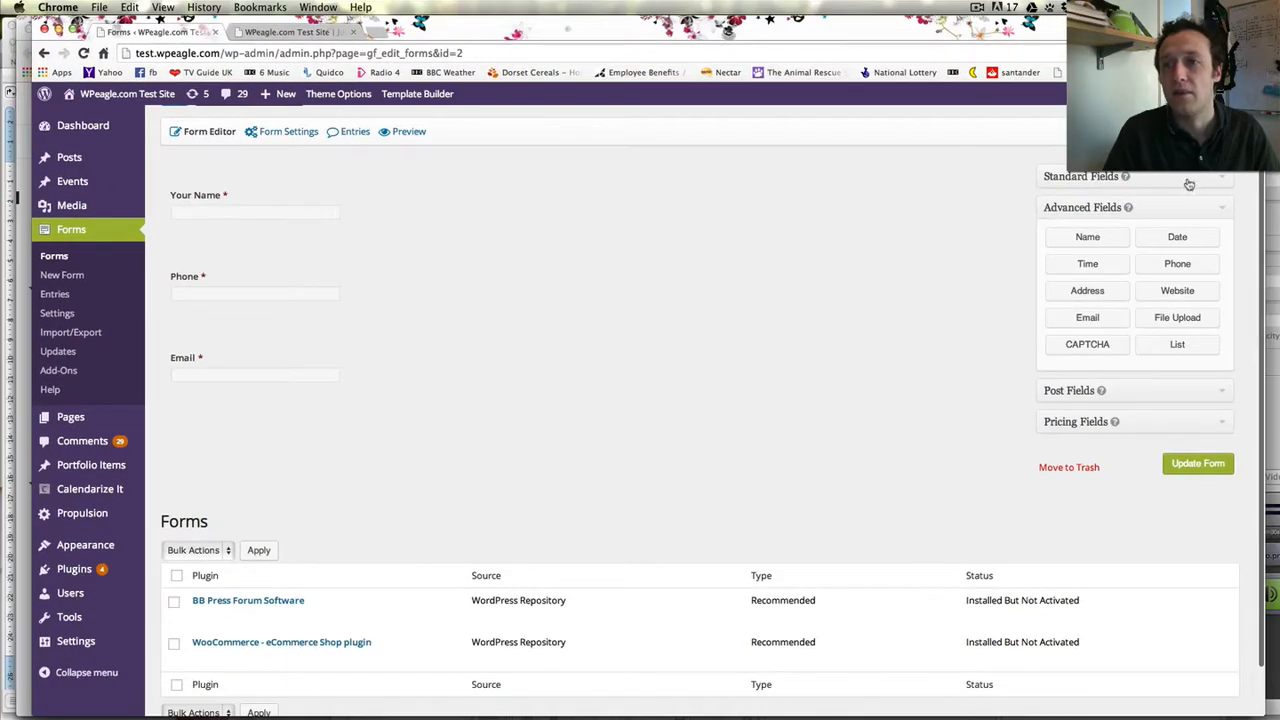
- Add a Paragraph Text field labelled 'Your Message' and mark it required
click(1197, 186)
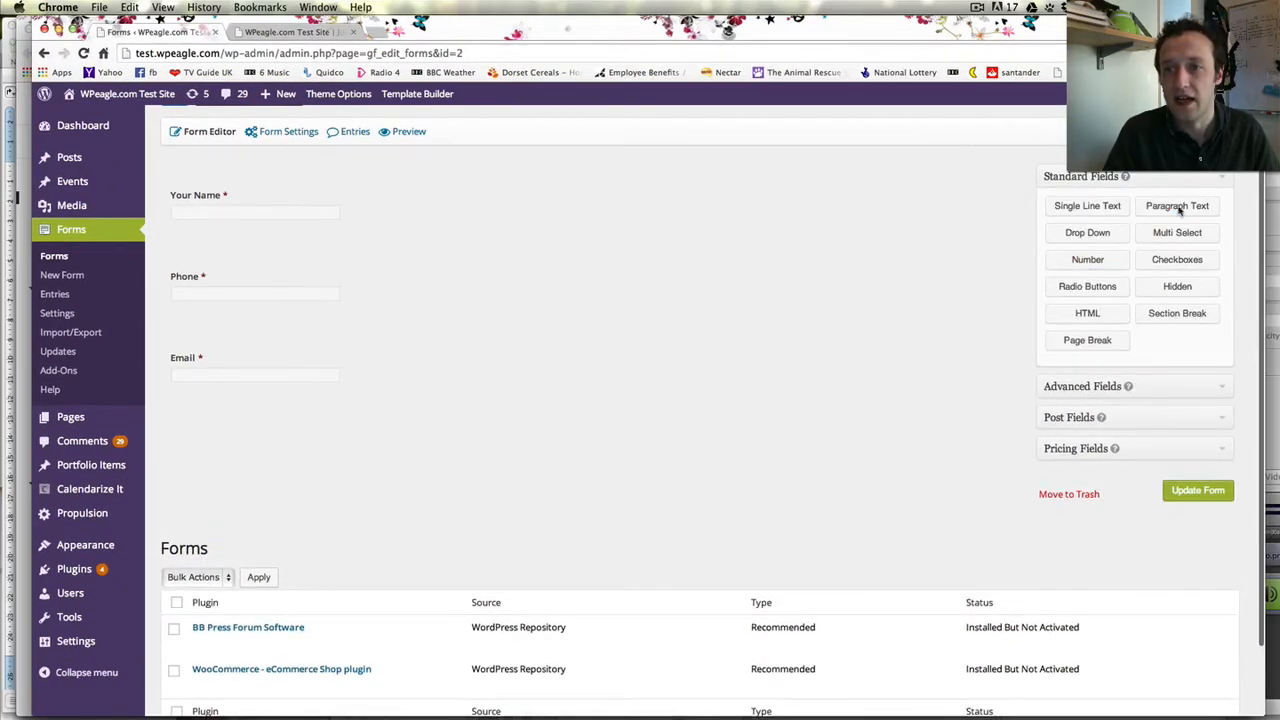
click(1184, 205)
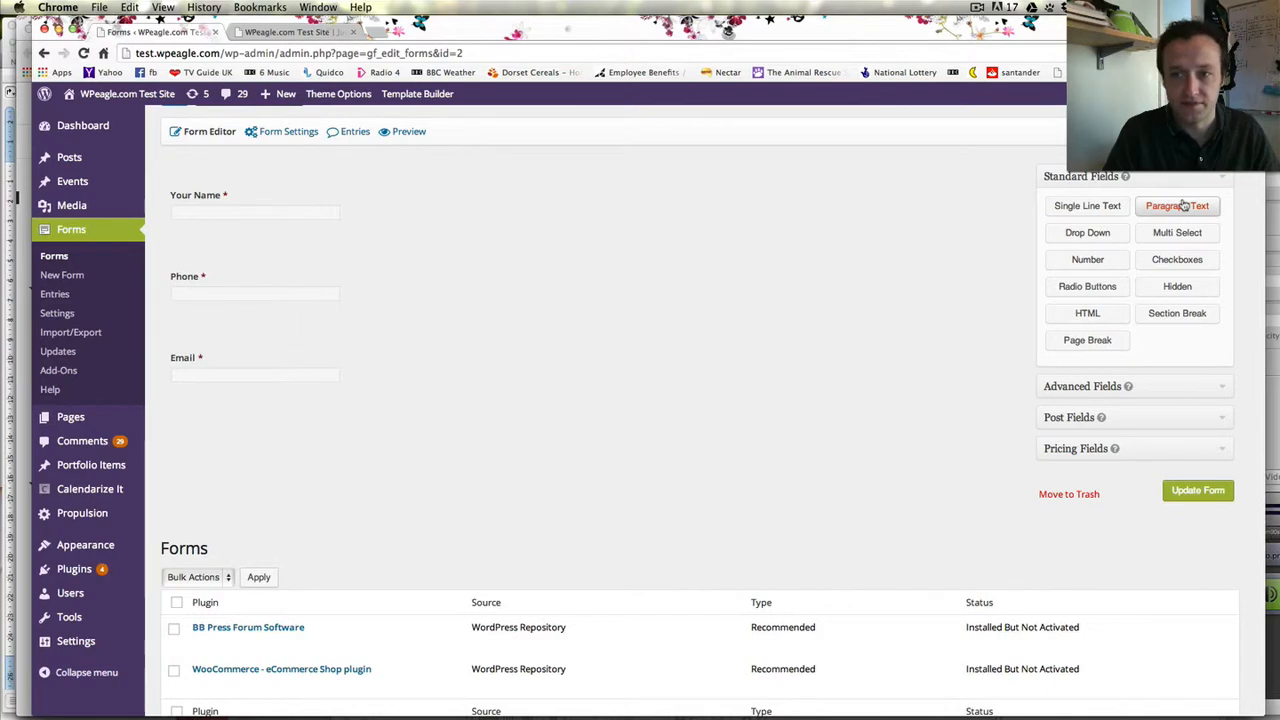
mouse_move(397, 423)
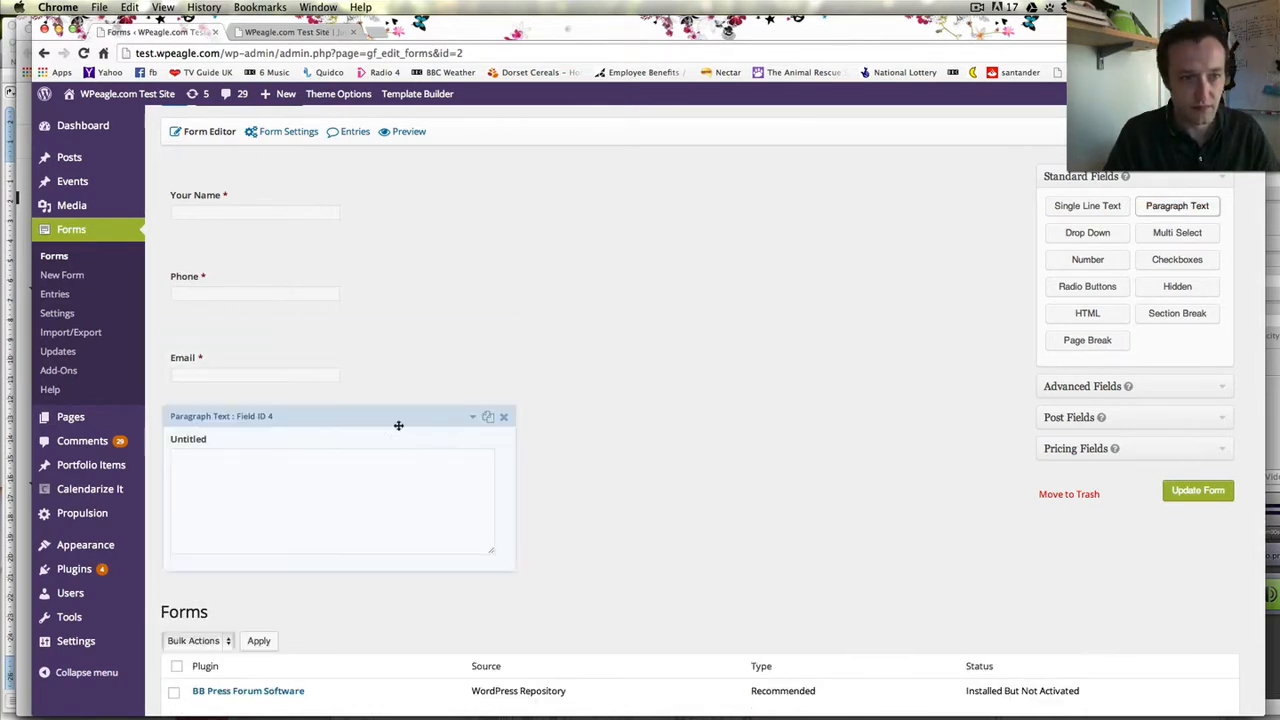
click(477, 421)
scroll(449, 443, down, 3)
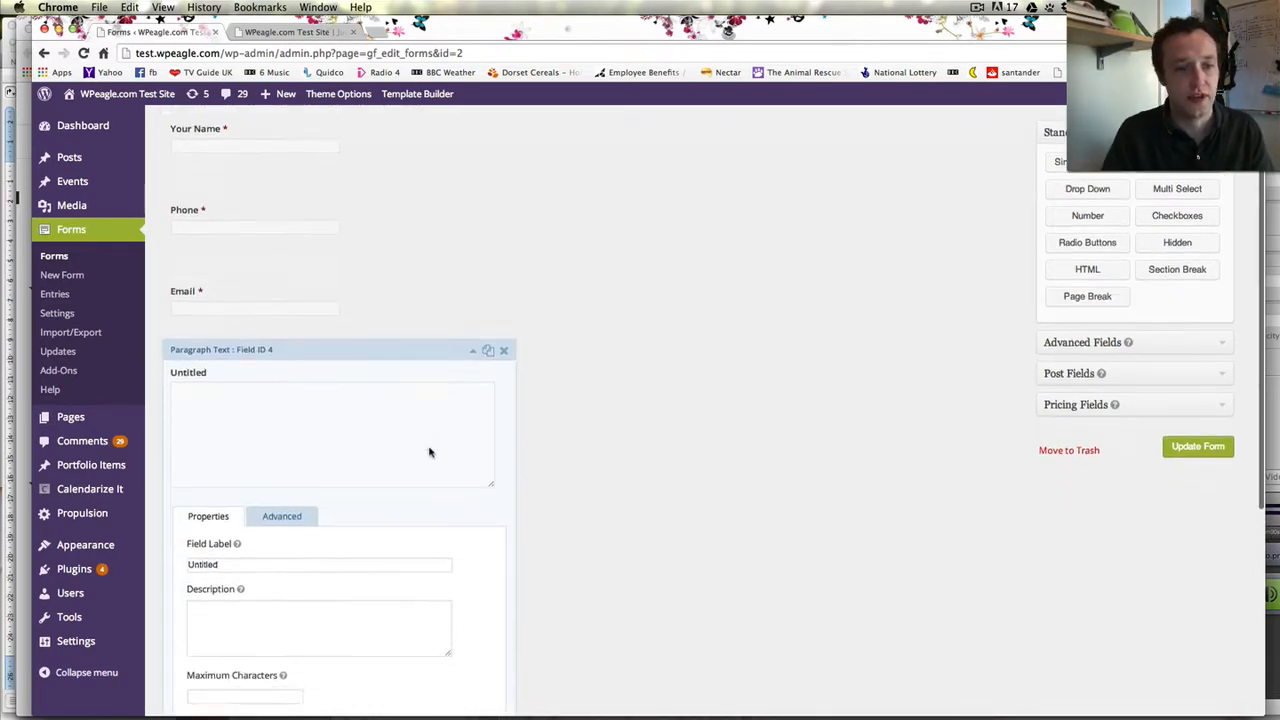
text(Y)
mouse_move(125, 465)
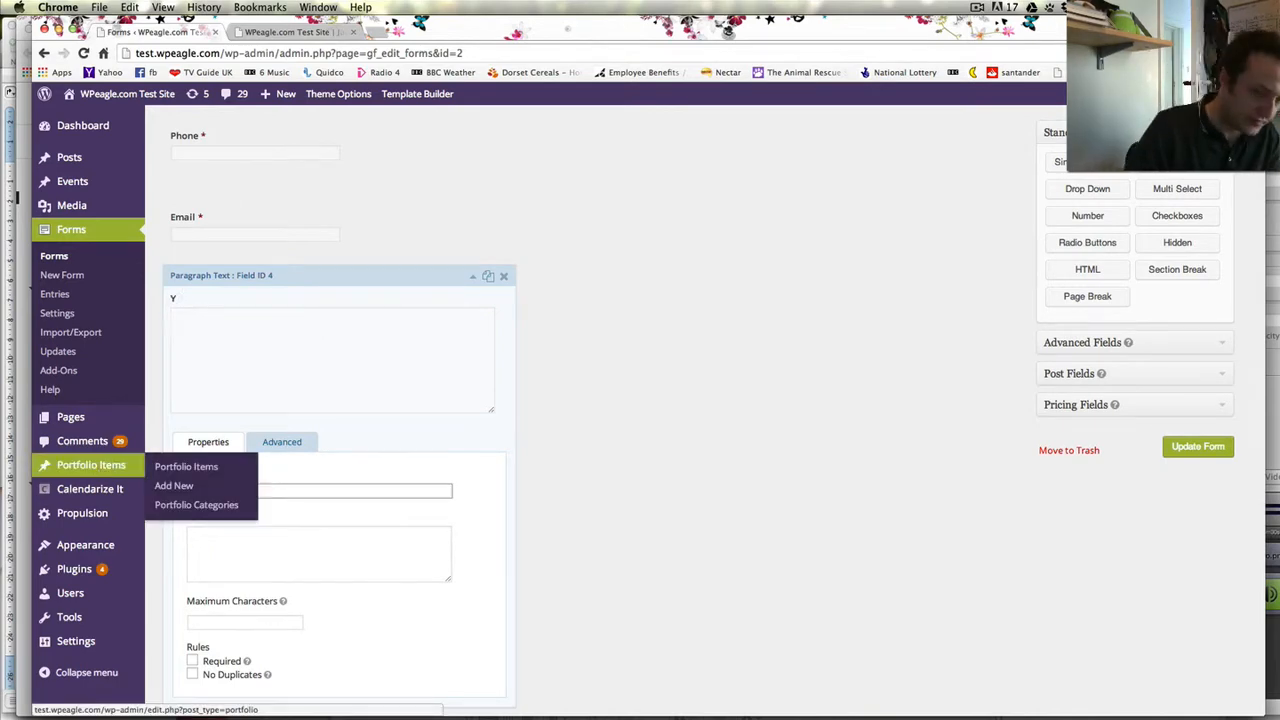
text(our Message)
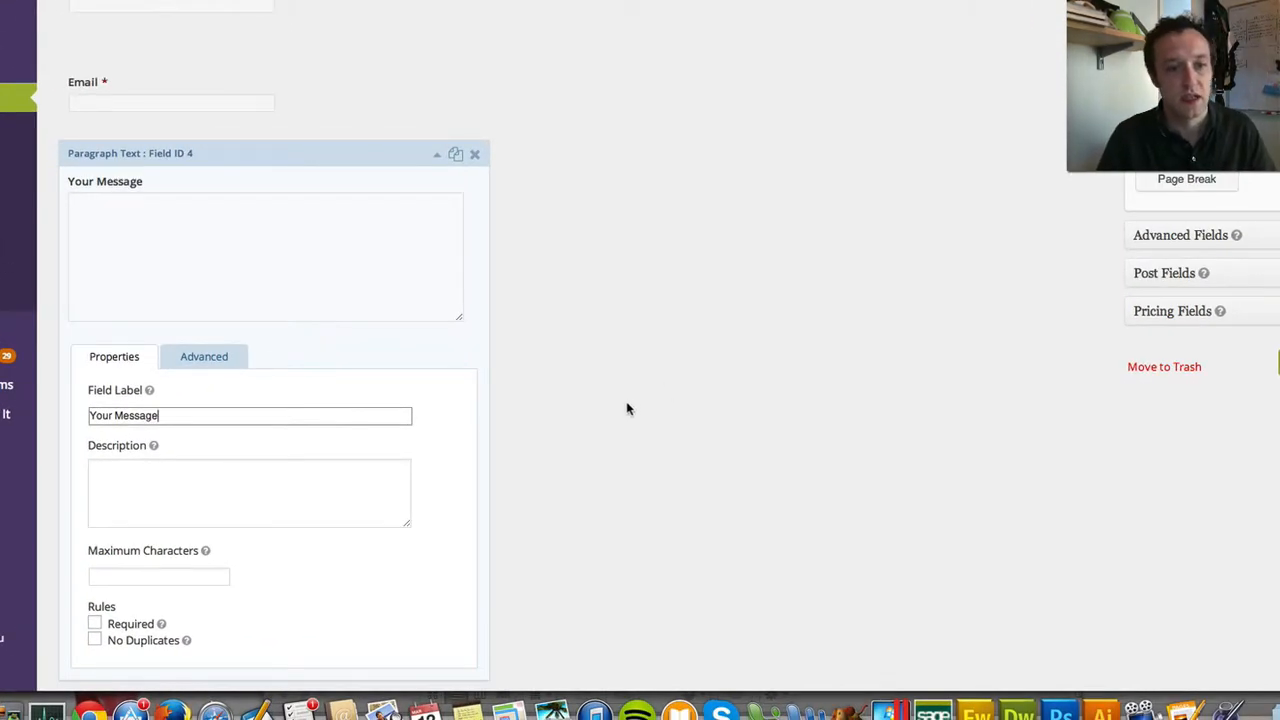
scroll(626, 408, down, 2)
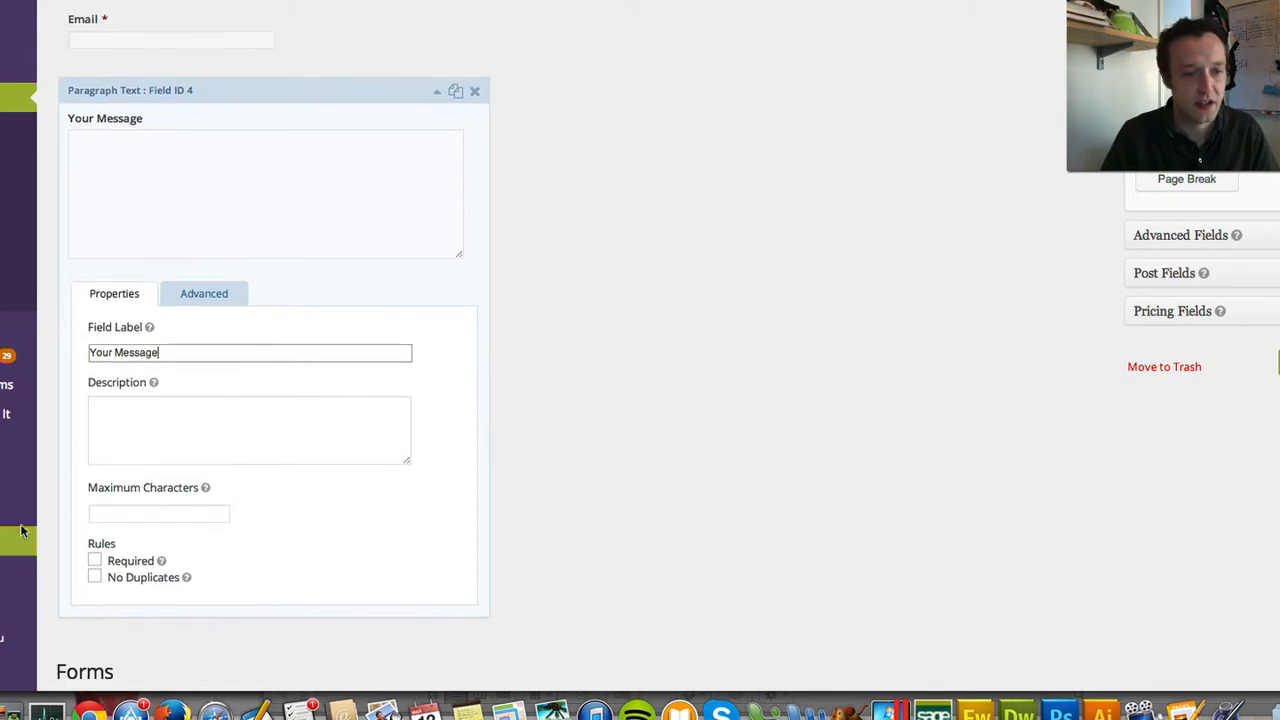
click(94, 562)
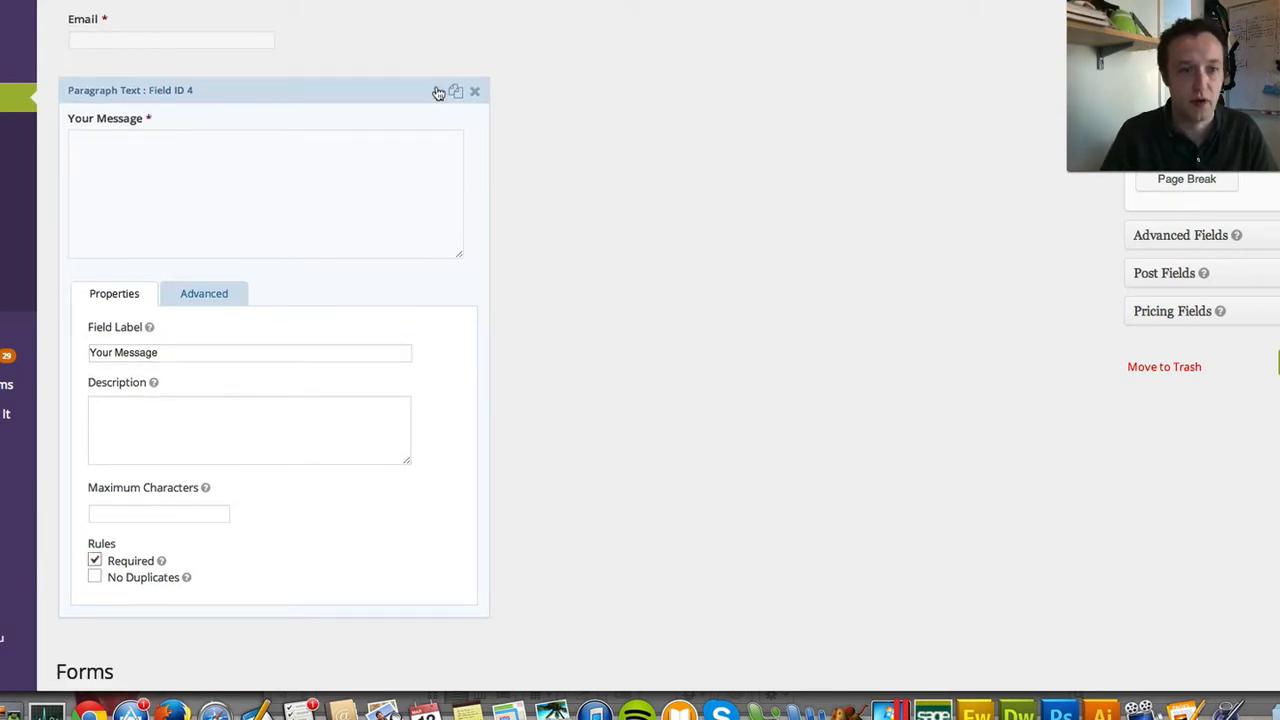
click(438, 93)
scroll(986, 190, up, 1)
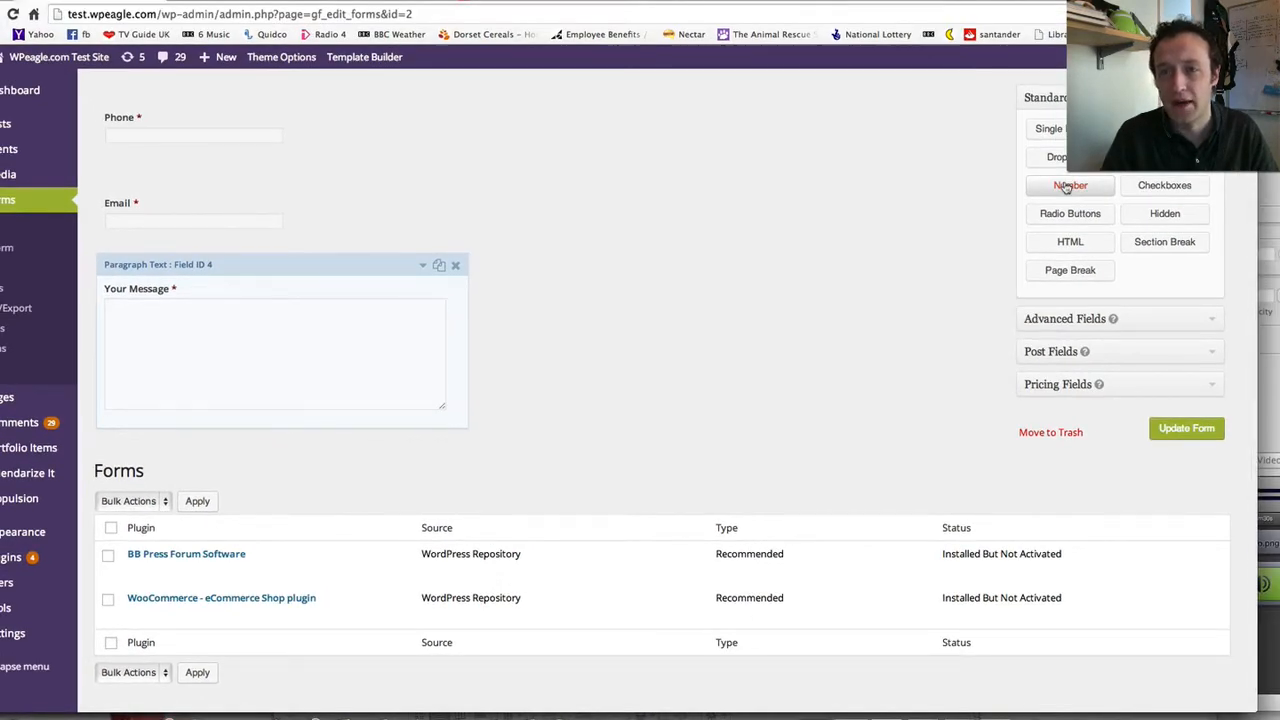
- Add a Checkboxes field labelled 'When should we call you?'
click(1164, 188)
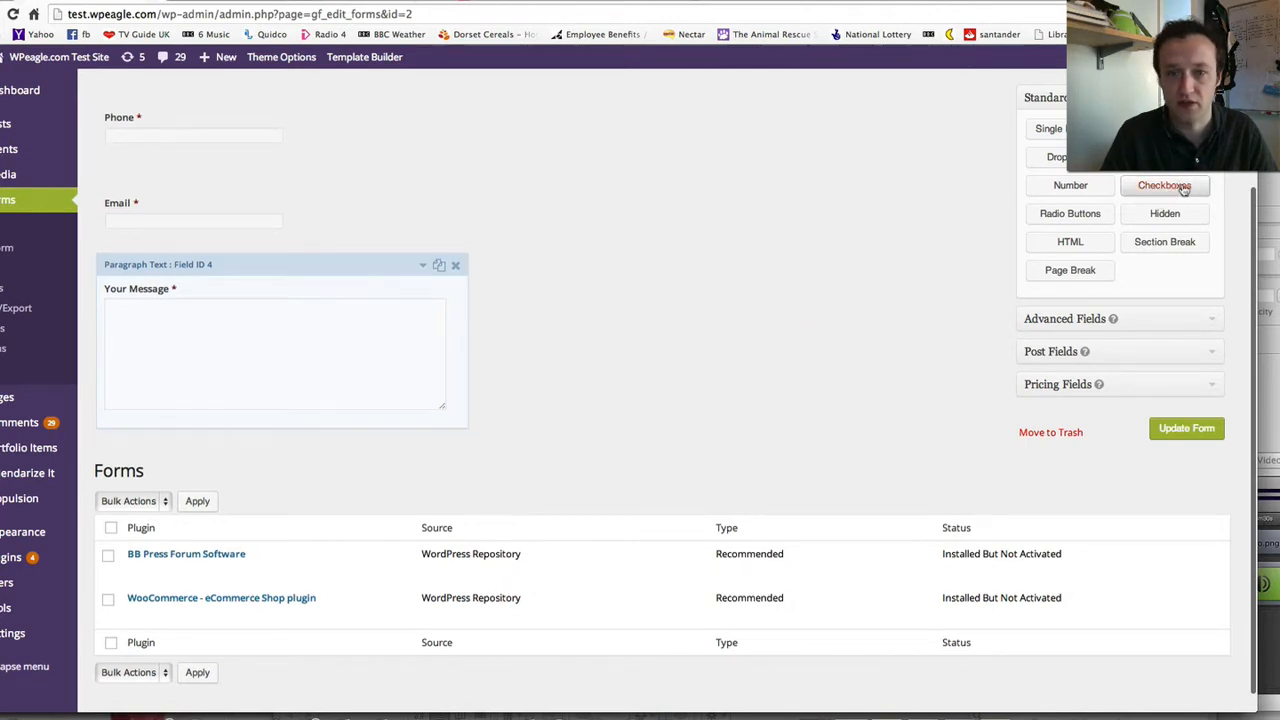
scroll(163, 486, down, 1)
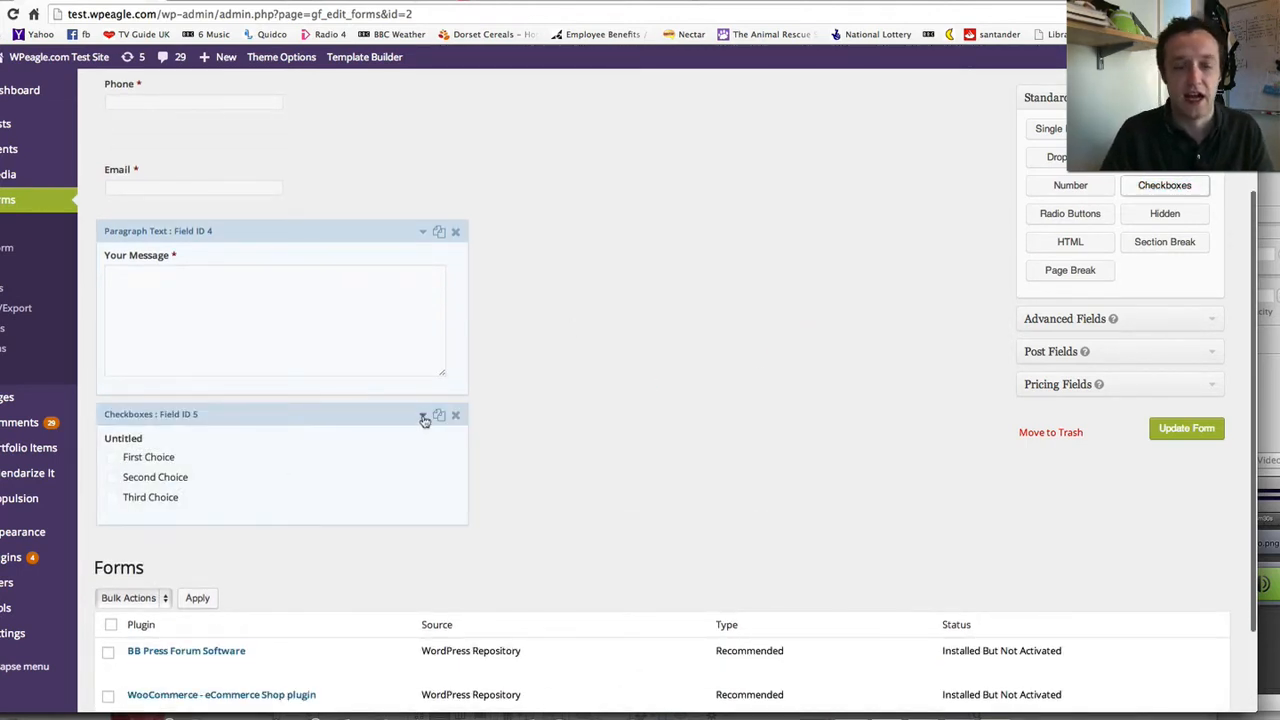
click(423, 417)
scroll(180, 480, down, 2)
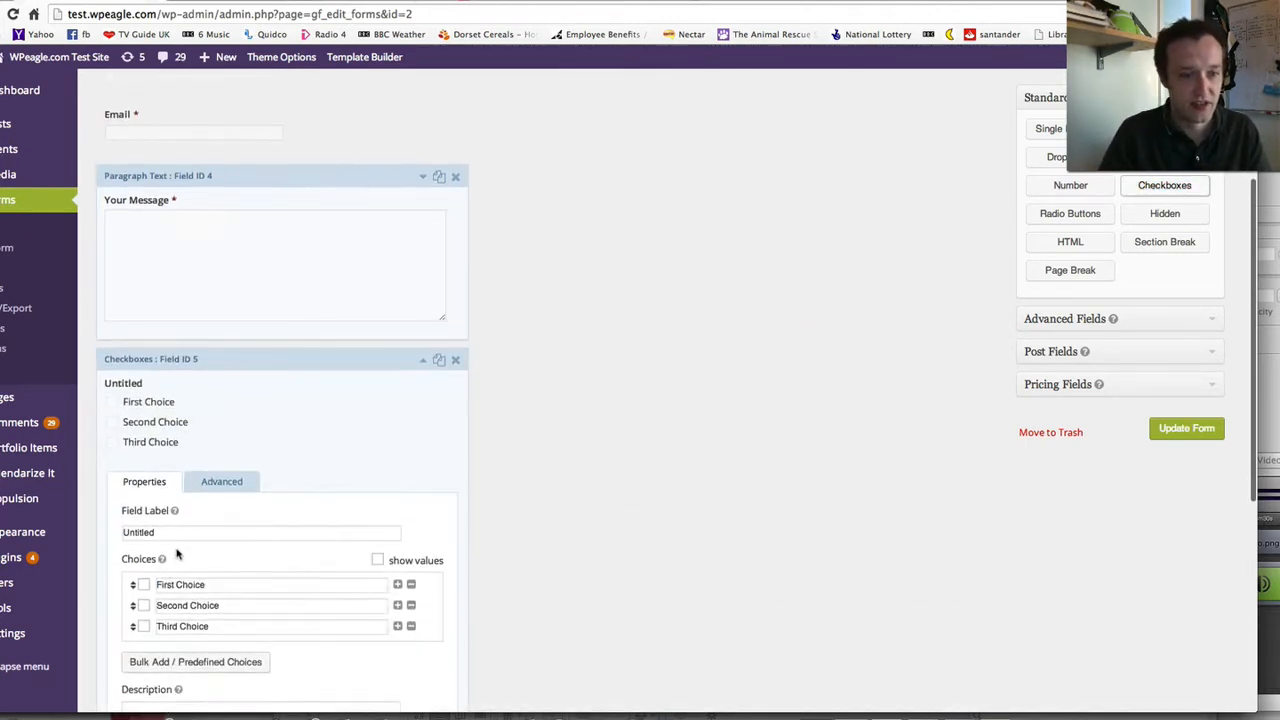
scroll(177, 554, down, 3)
drag(97, 441, 8, 432)
text(When should we call you?)
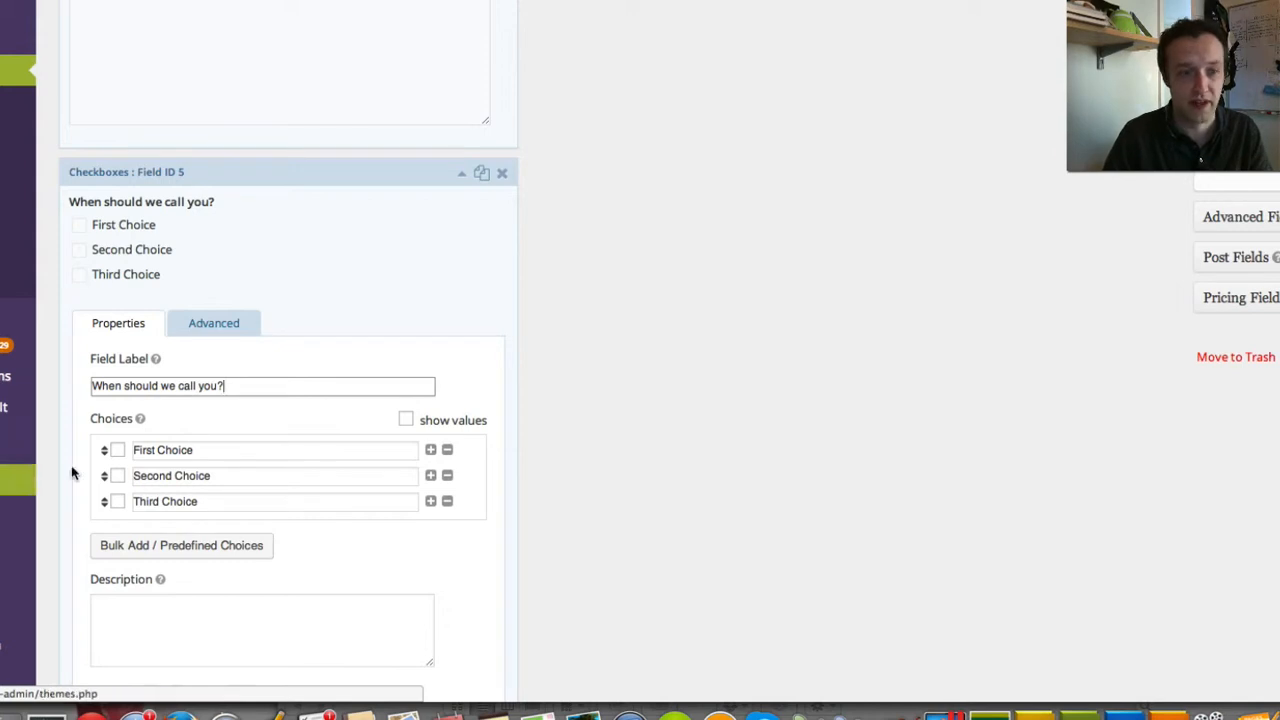
- Enter the choices Today, Tomorrow and Next Week, then move Tomorrow above Today
drag(206, 451, 137, 443)
text(Today)
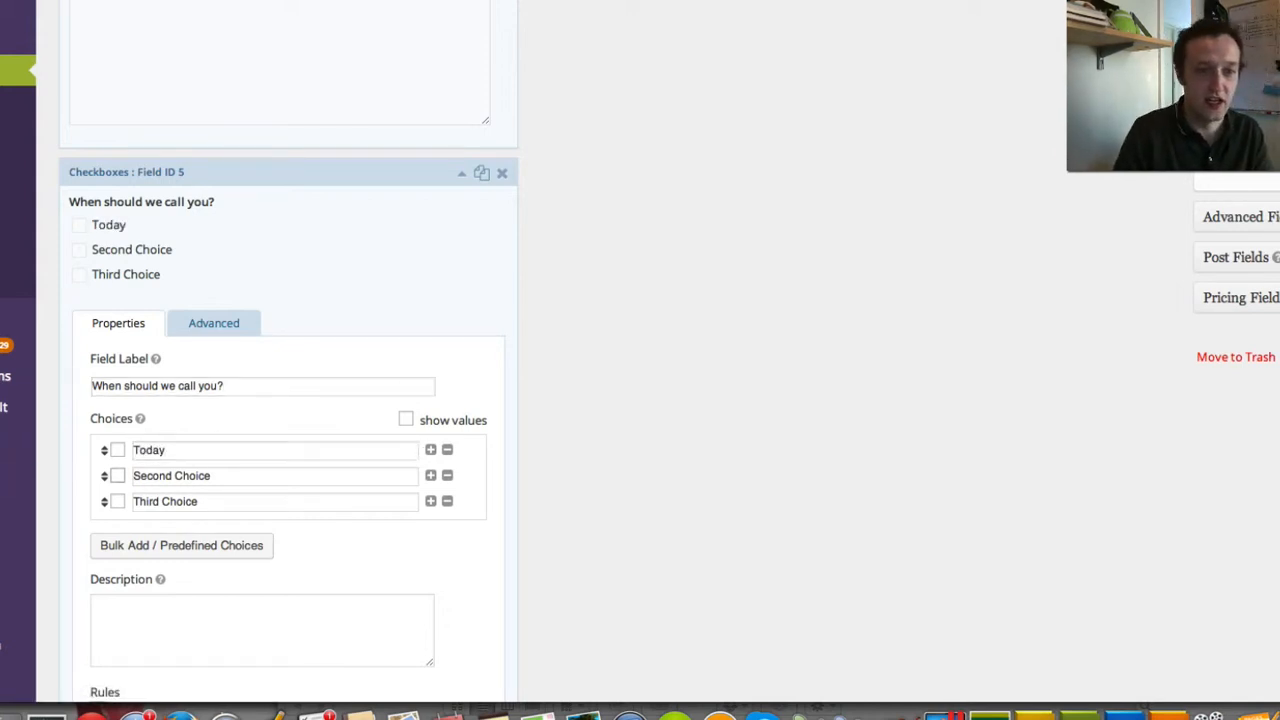
key(Tab)
text(Tomo)
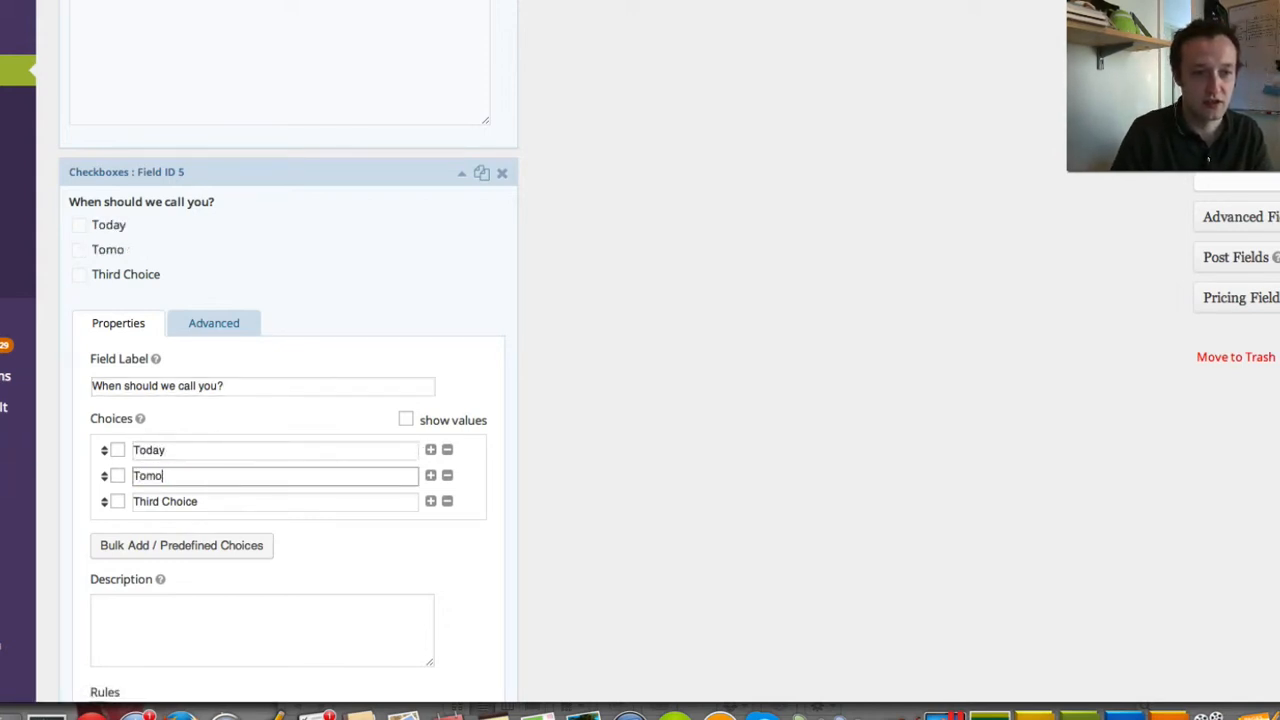
key(Tab)
key(Tab)
text(Nex)
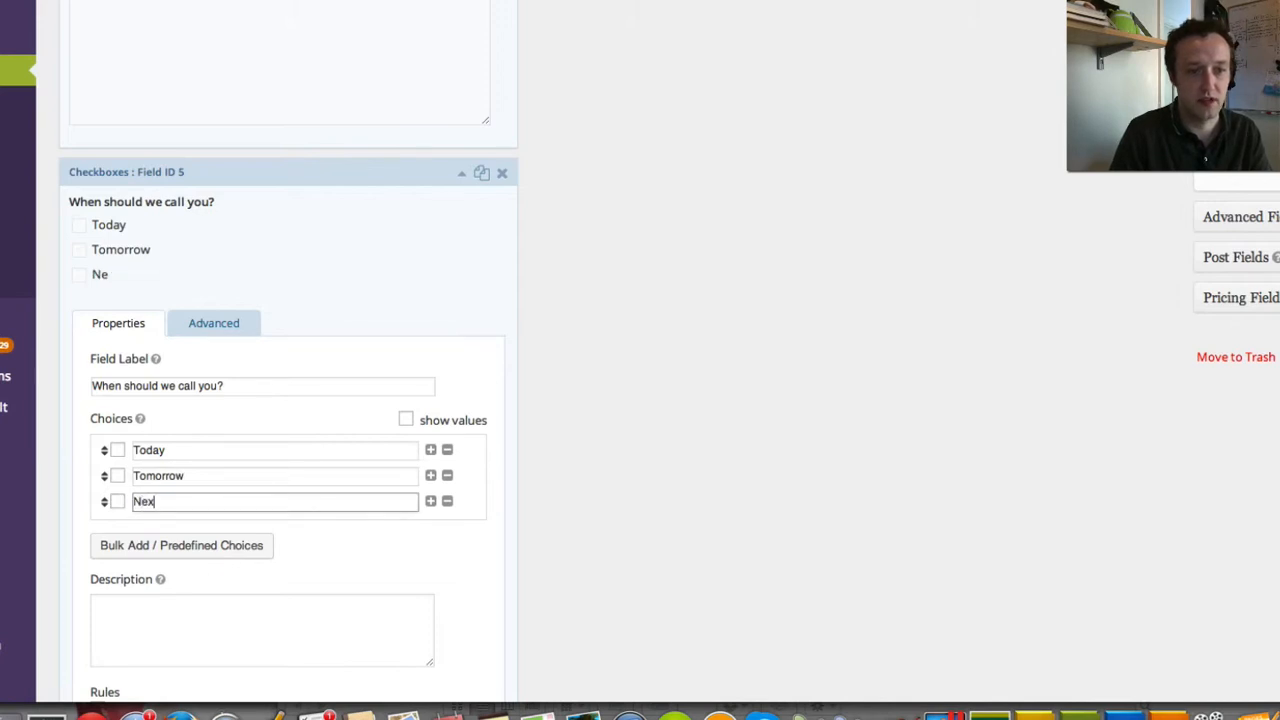
text(t Week)
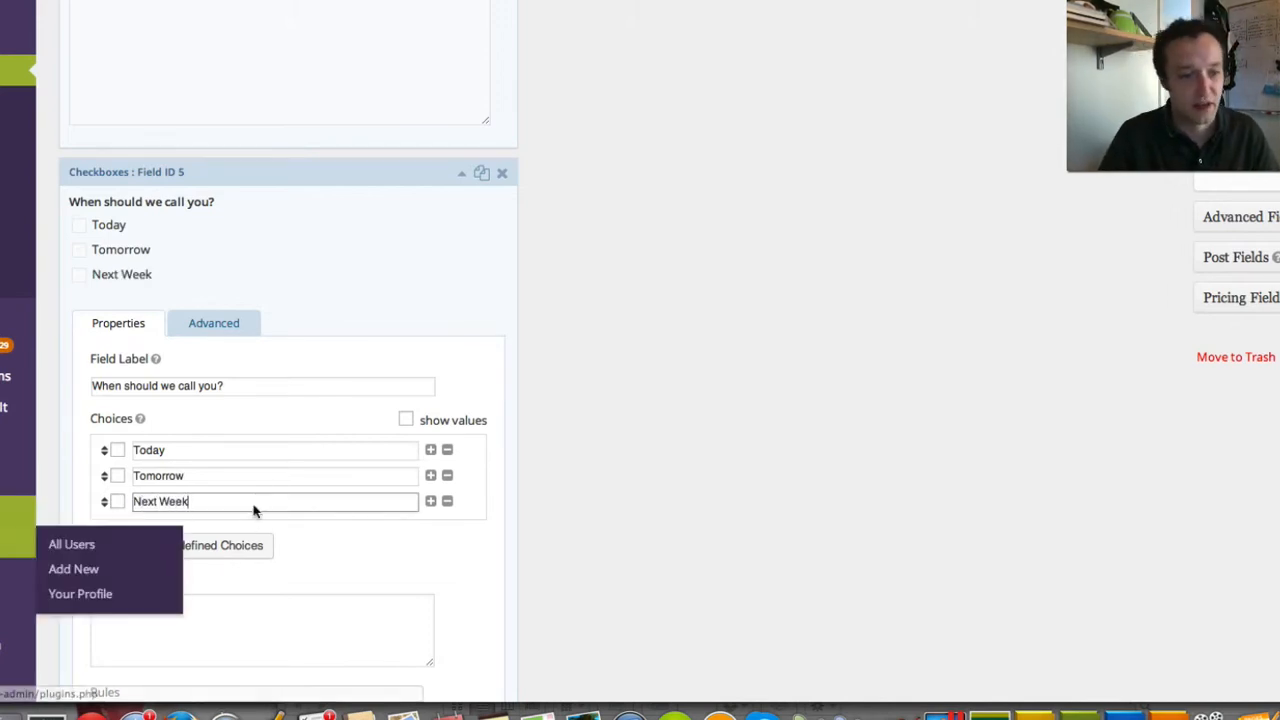
scroll(408, 465, down, 2)
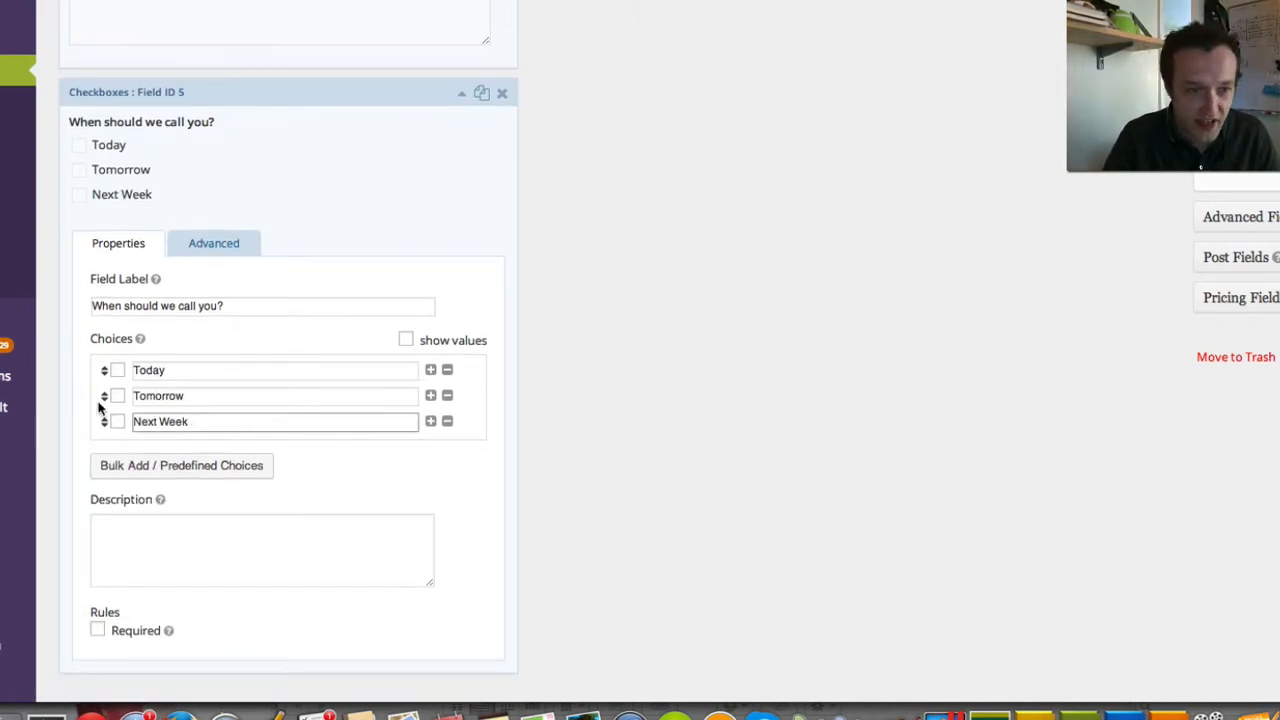
drag(104, 396, 113, 373)
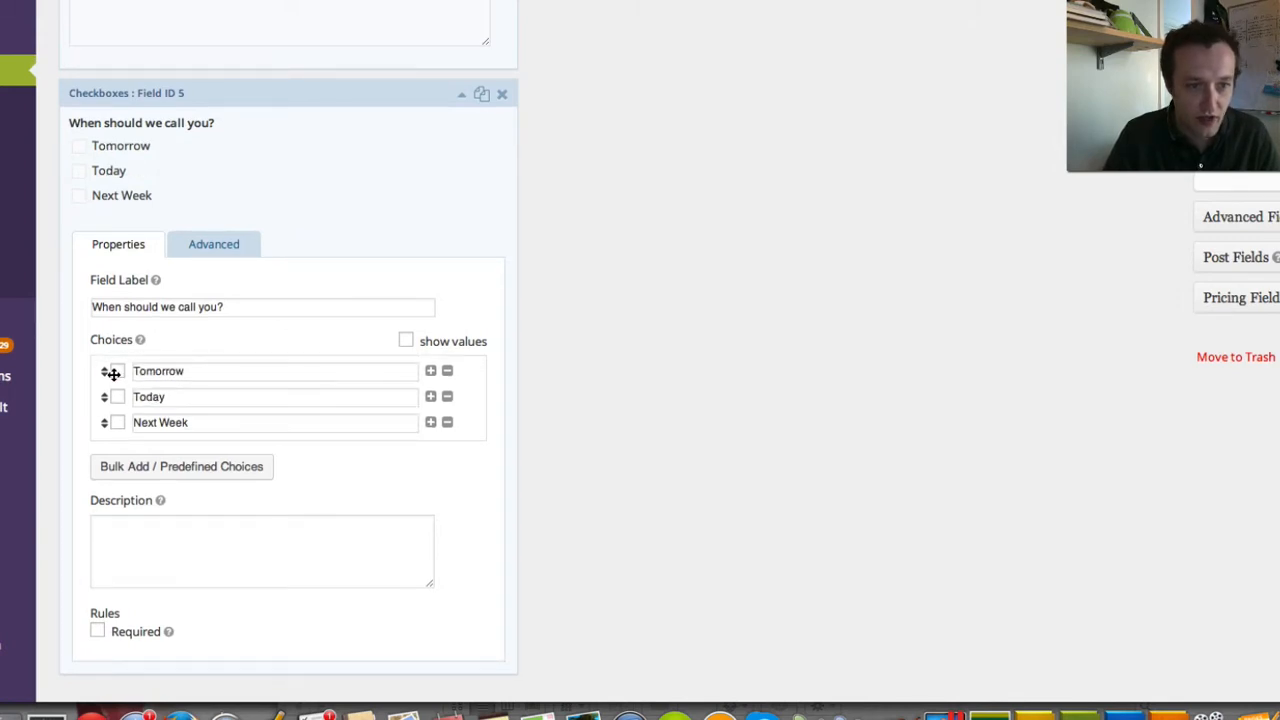
scroll(200, 375, down, 1)
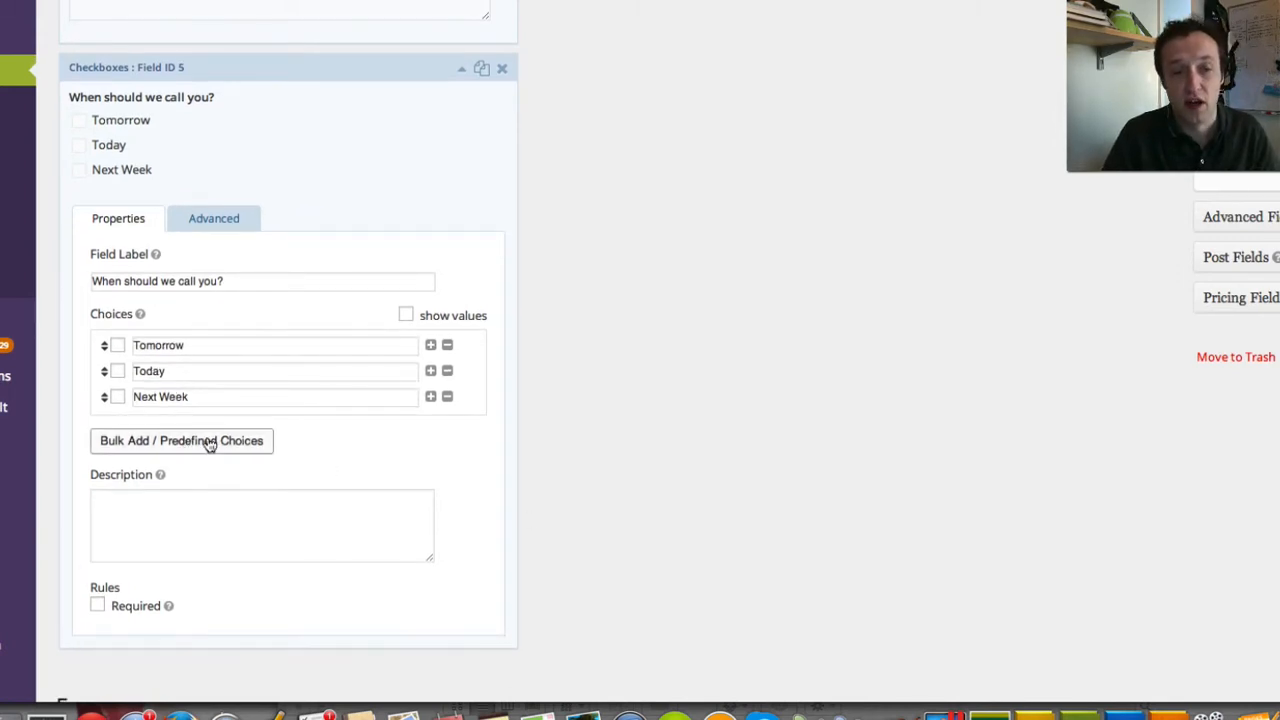
- Look at the Bulk Add / Predefined Choices without changing anything, then save with Update Form
click(178, 440)
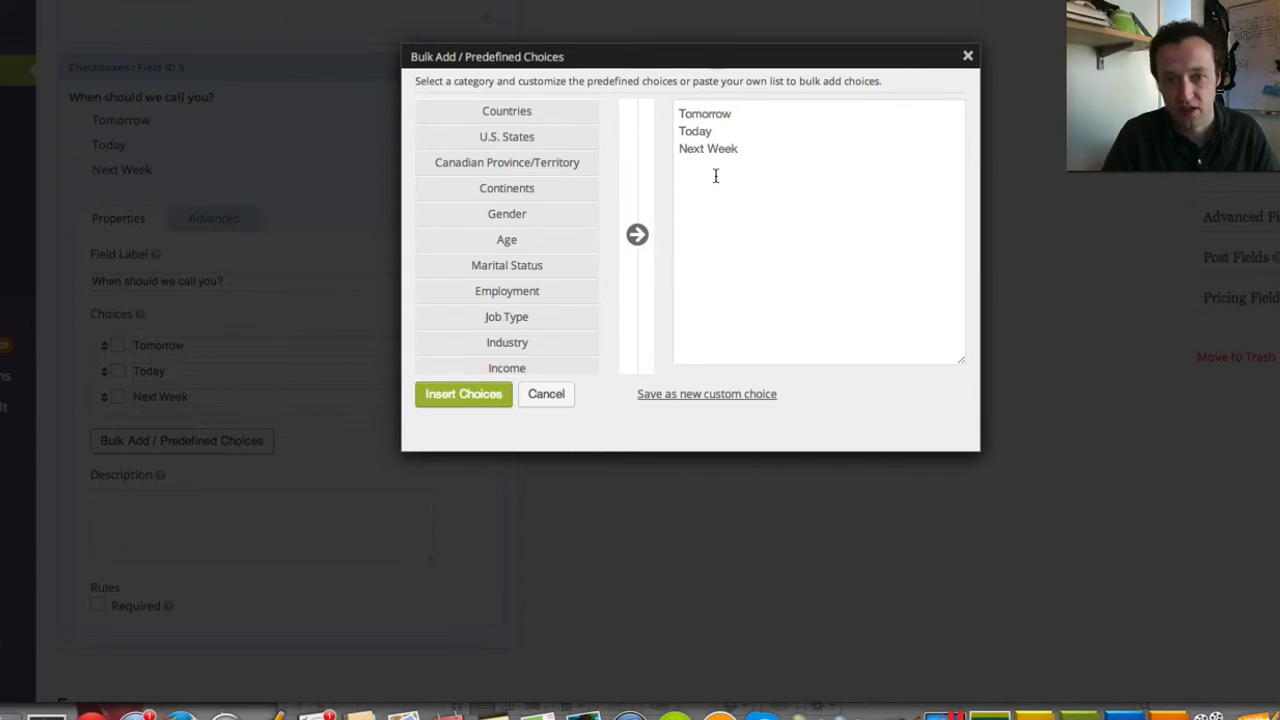
click(724, 326)
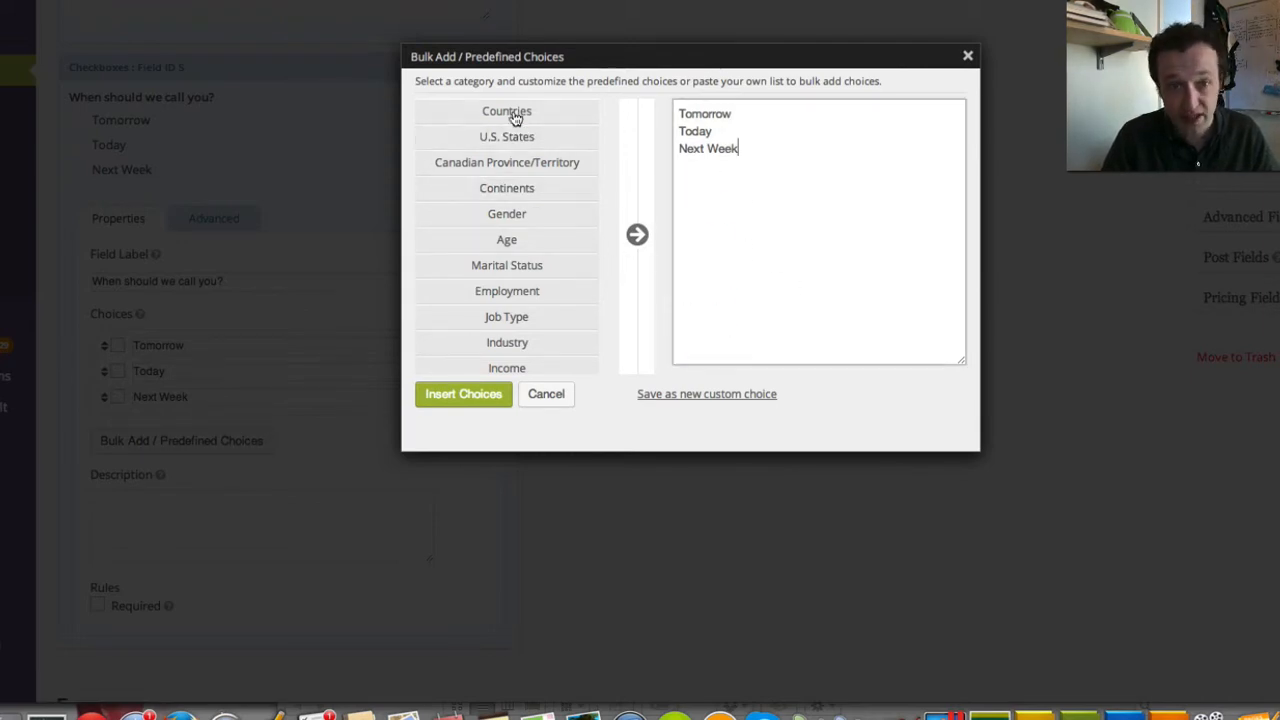
scroll(500, 200, down, 3)
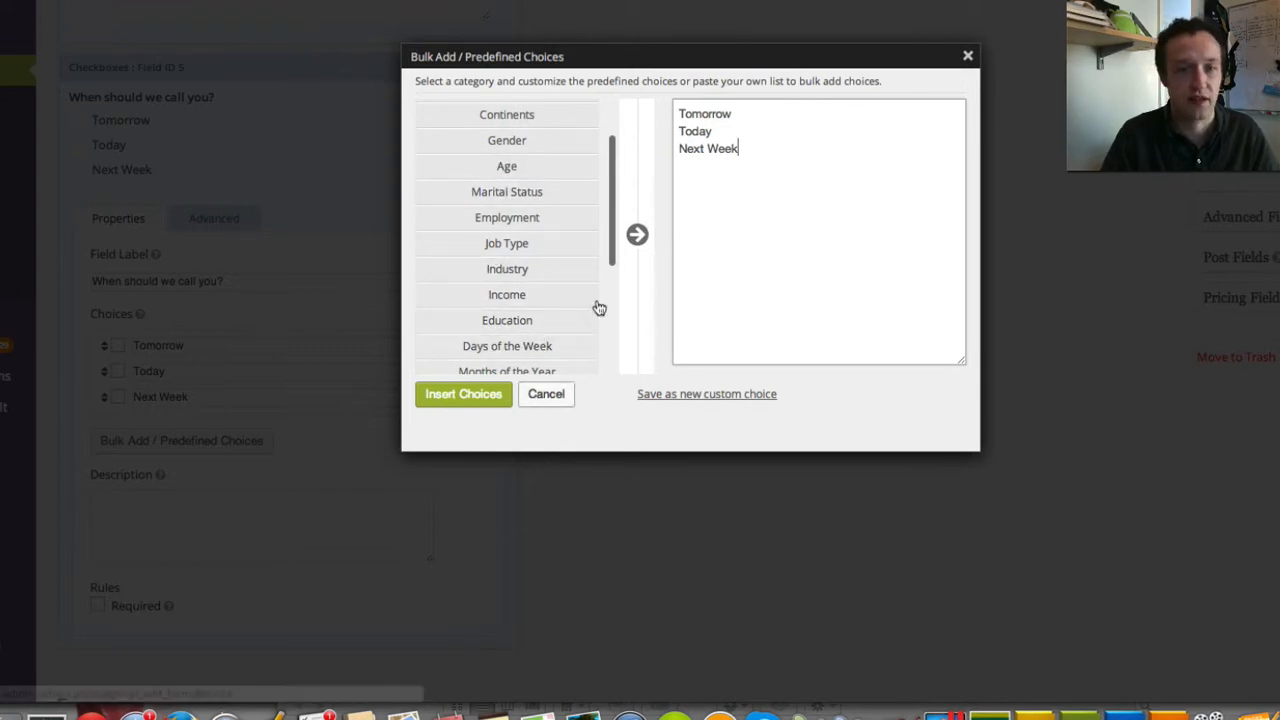
click(547, 396)
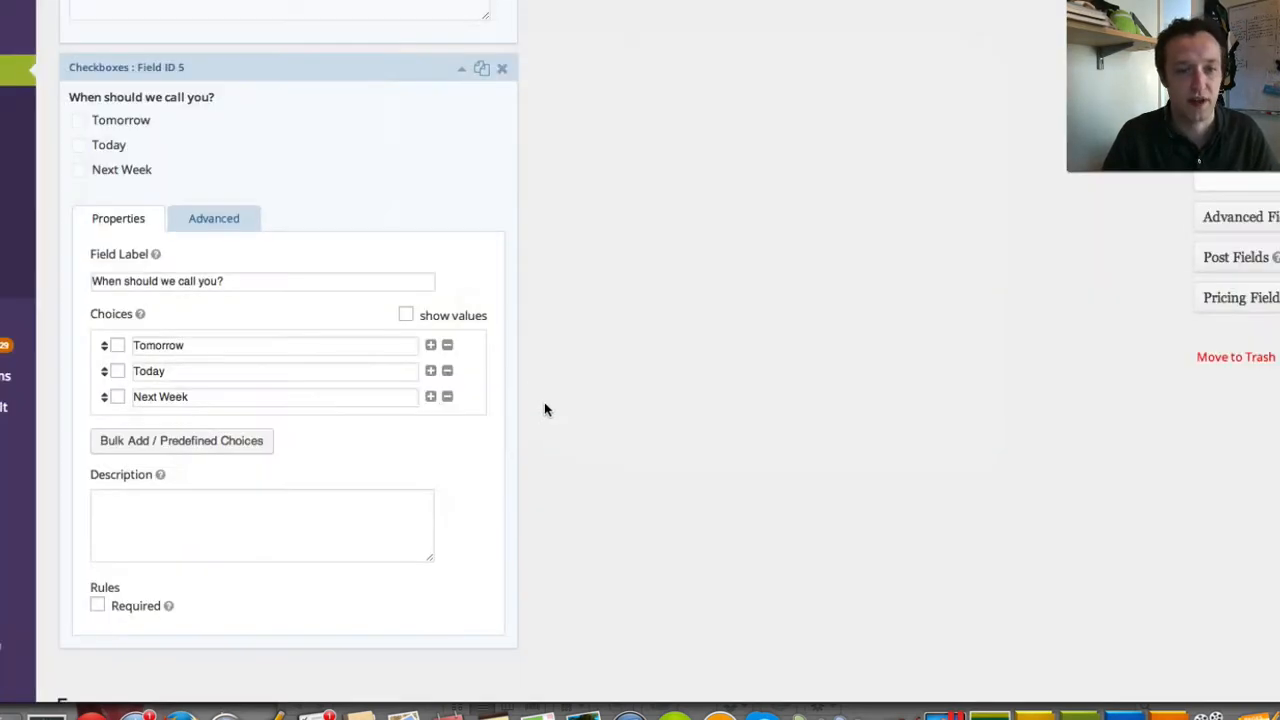
scroll(346, 266, down, 1)
scroll(346, 268, up, 1)
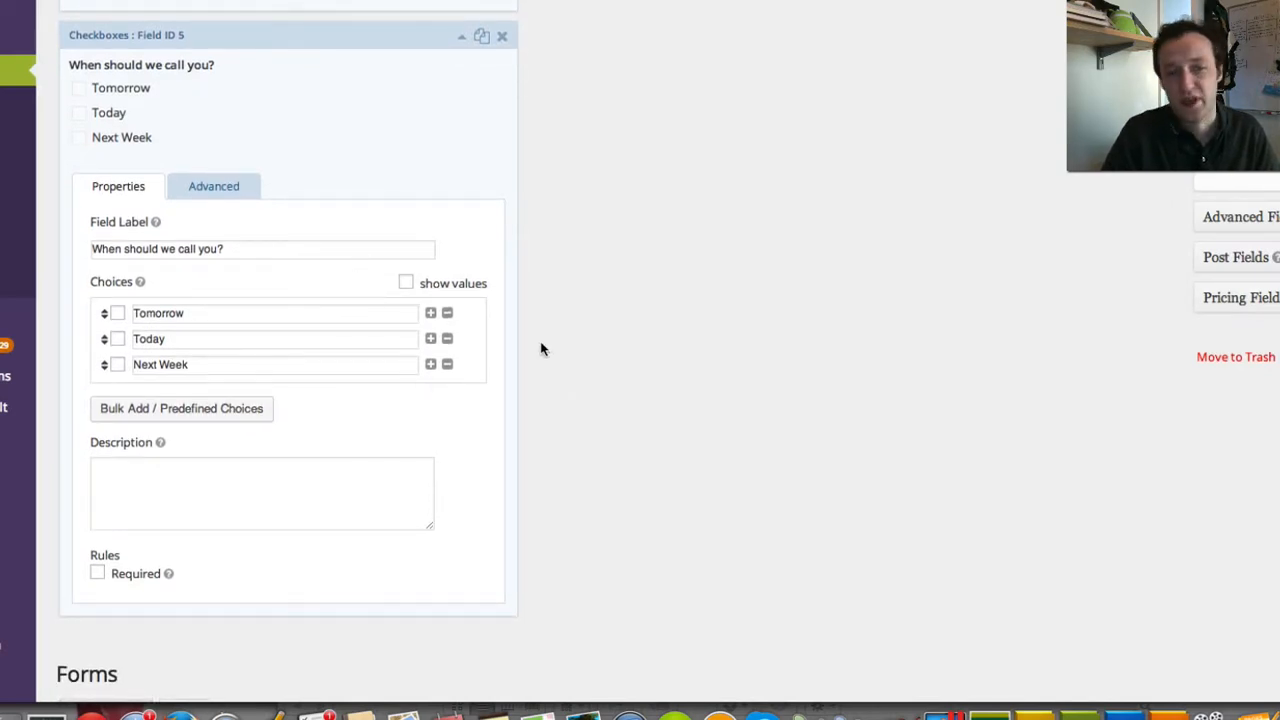
scroll(600, 340, up, 3)
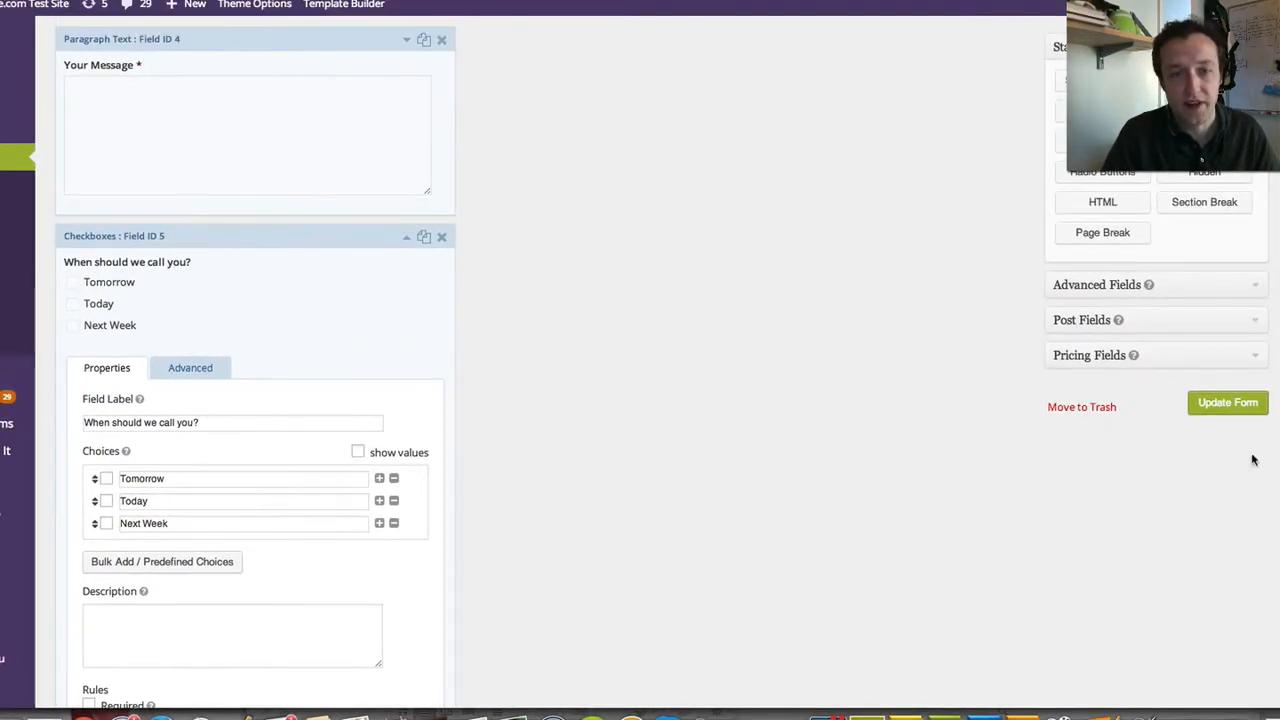
click(1245, 404)
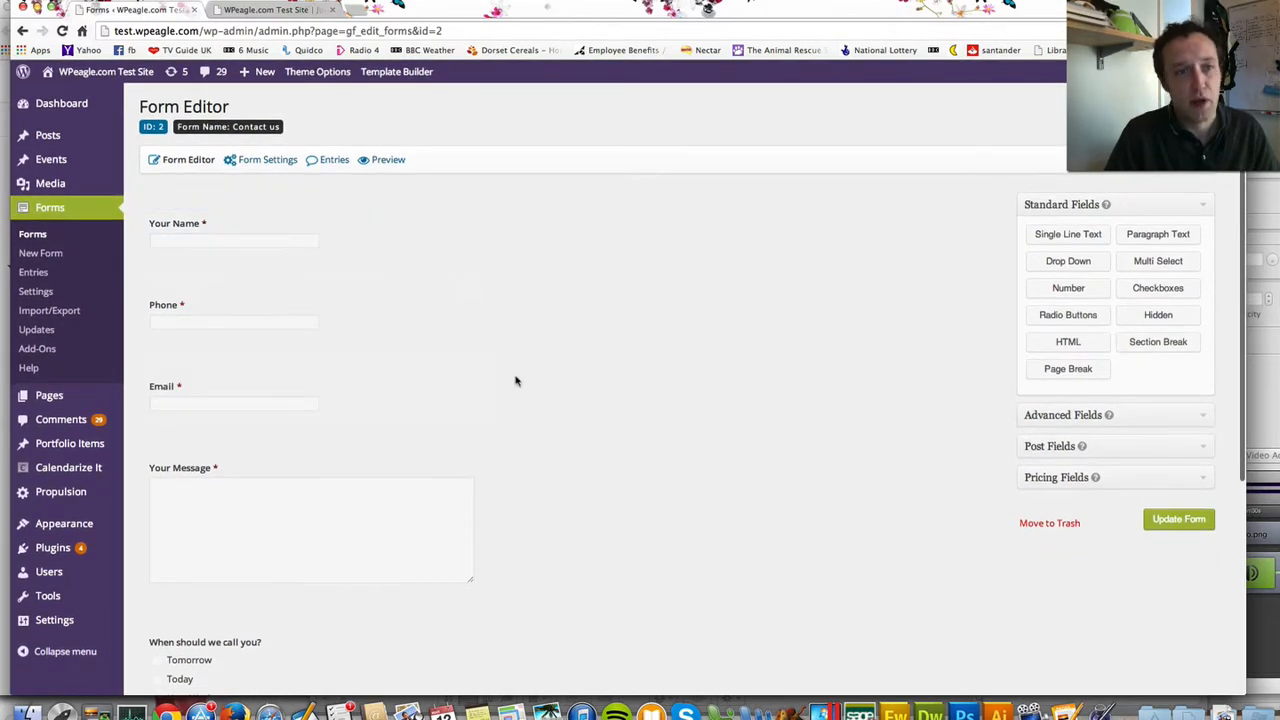
- Reveal the Form Settings submenu for the Contact us form
mouse_move(272, 165)
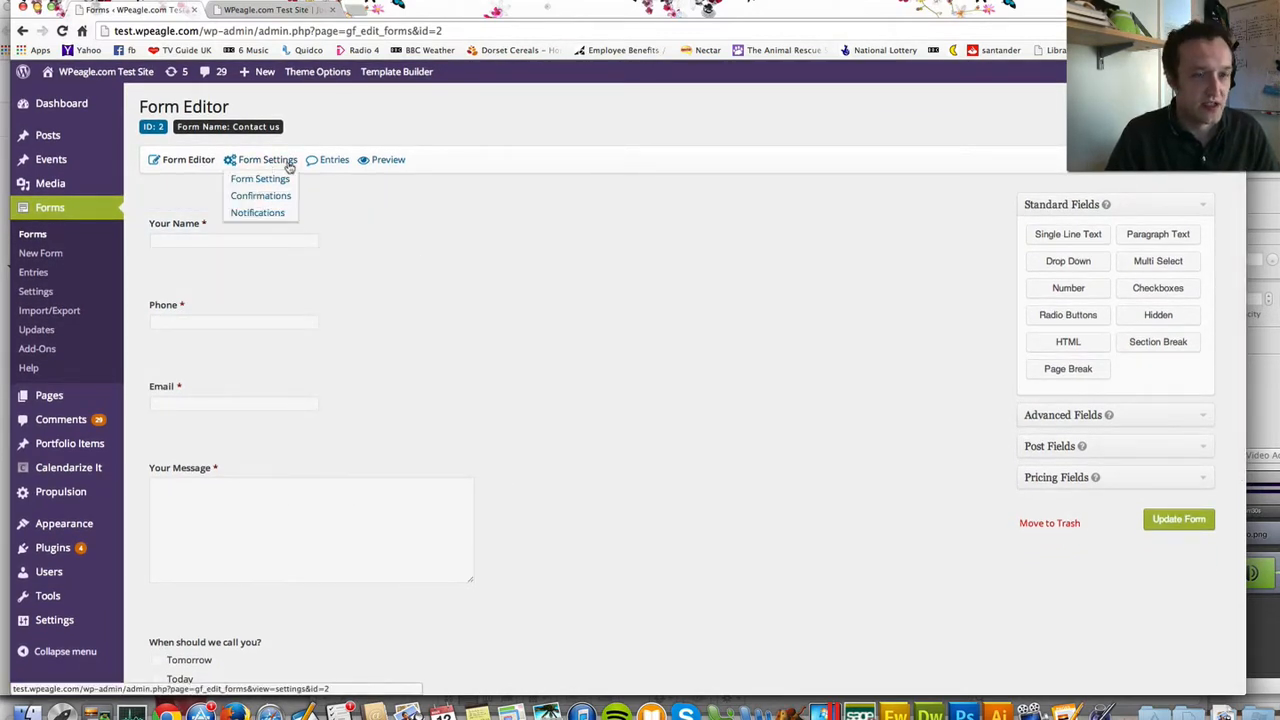
- Open the form's general settings and keep Label placement top aligned
click(268, 180)
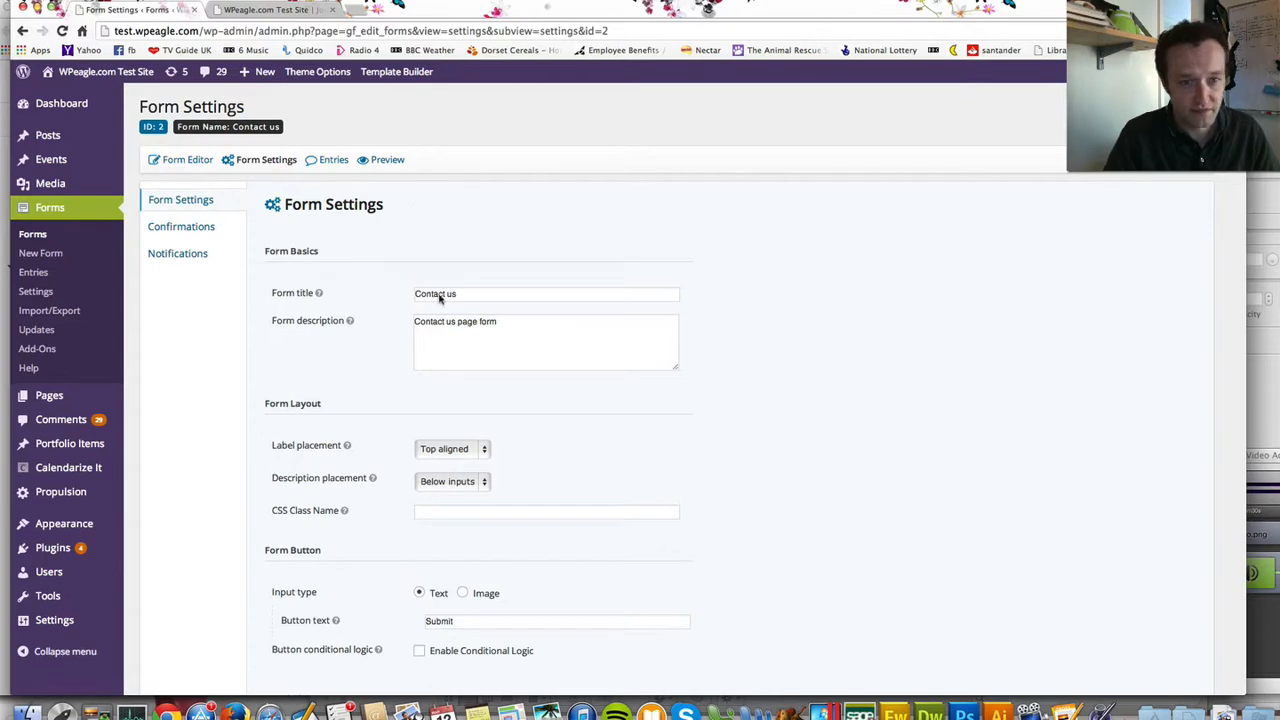
scroll(344, 461, down, 2)
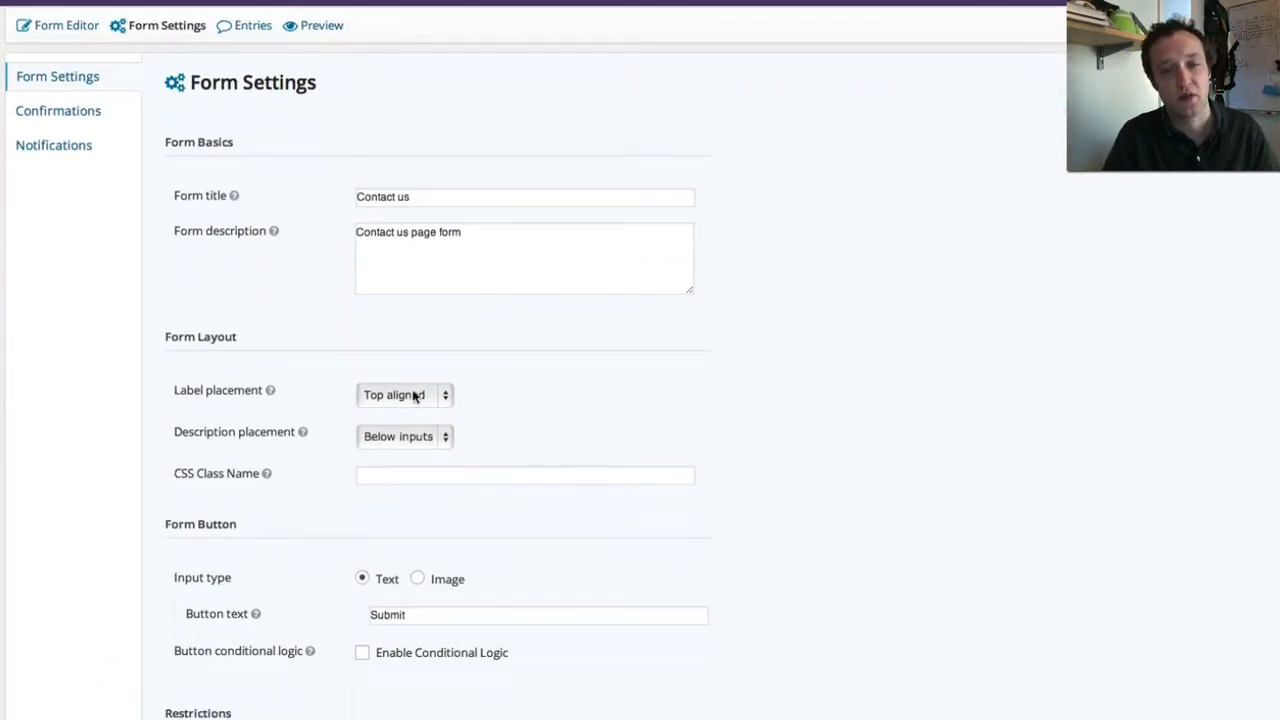
click(420, 400)
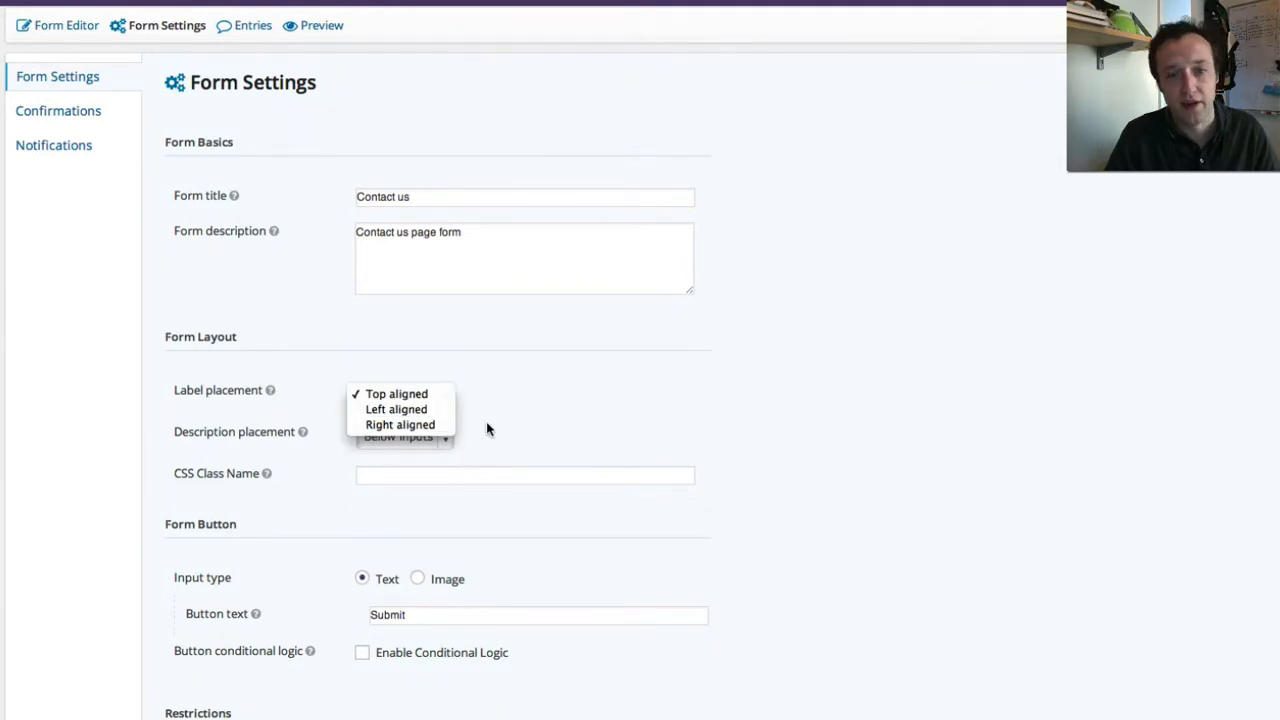
click(517, 434)
- Change the submit button text to 'Send Message' and save the form settings
scroll(535, 419, down, 3)
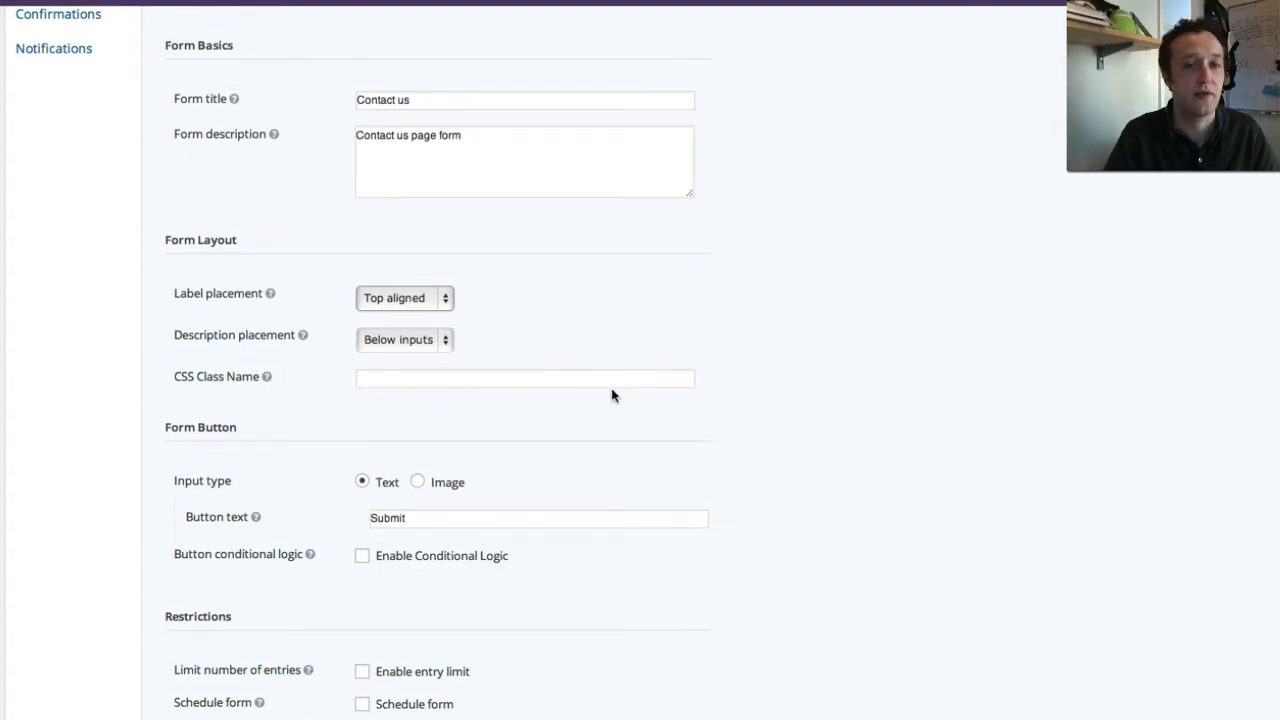
scroll(613, 395, down, 5)
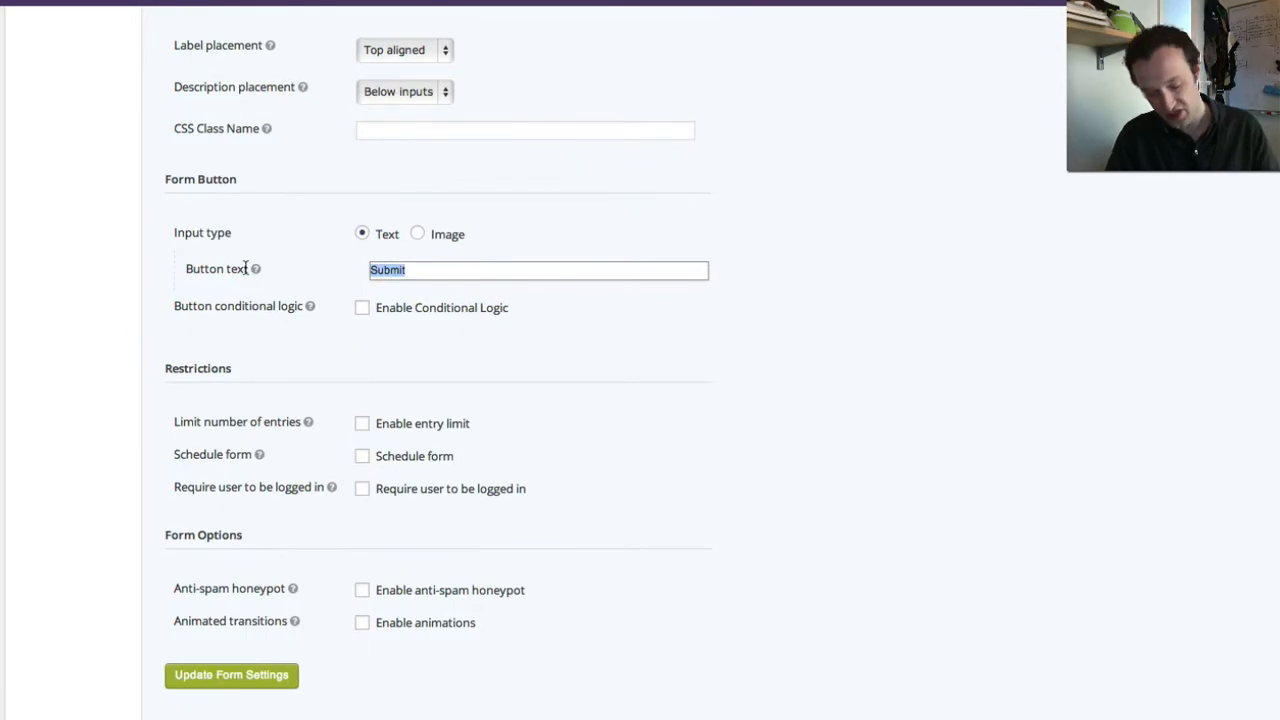
text(Con)
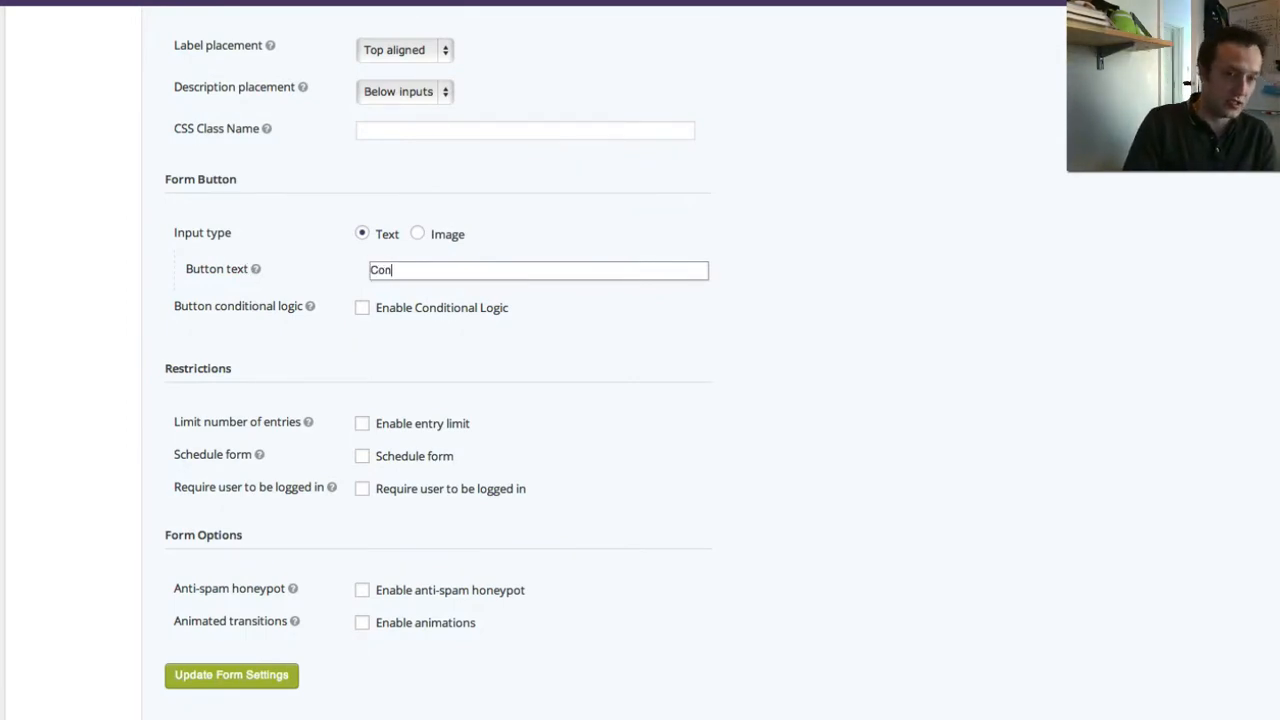
text(ti)
key(BackSpace)
key(BackSpace)
key(BackSpace)
key(BackSpace)
key(BackSpace)
text(G)
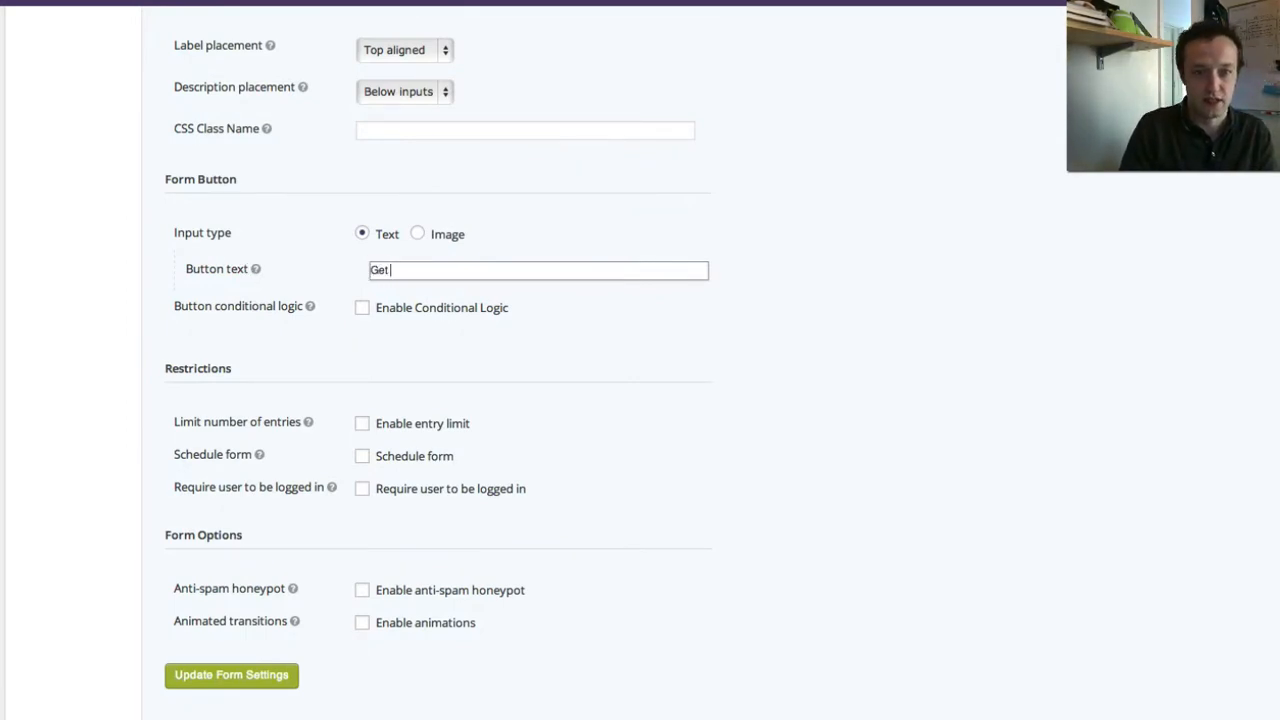
text(et)
key(BackSpace)
key(BackSpace)
key(BackSpace)
text(Send Ma)
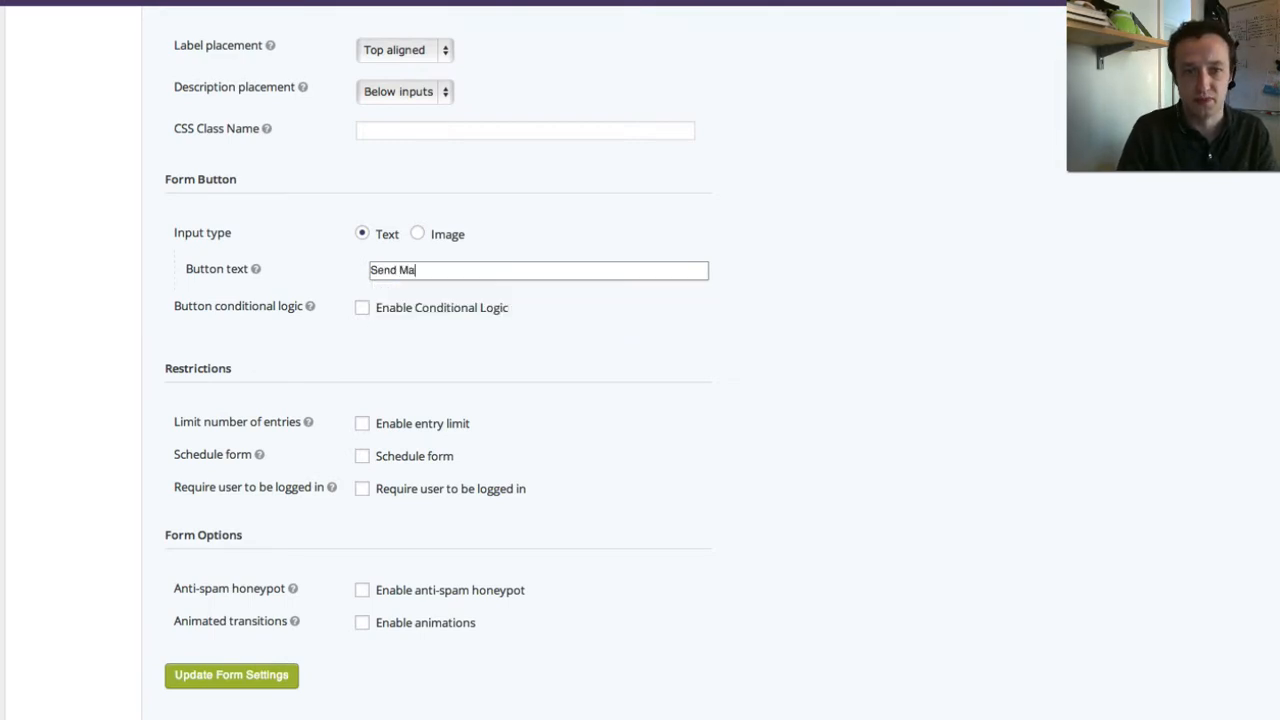
text(e)
key(BackSpace)
key(BackSpace)
text(essage)
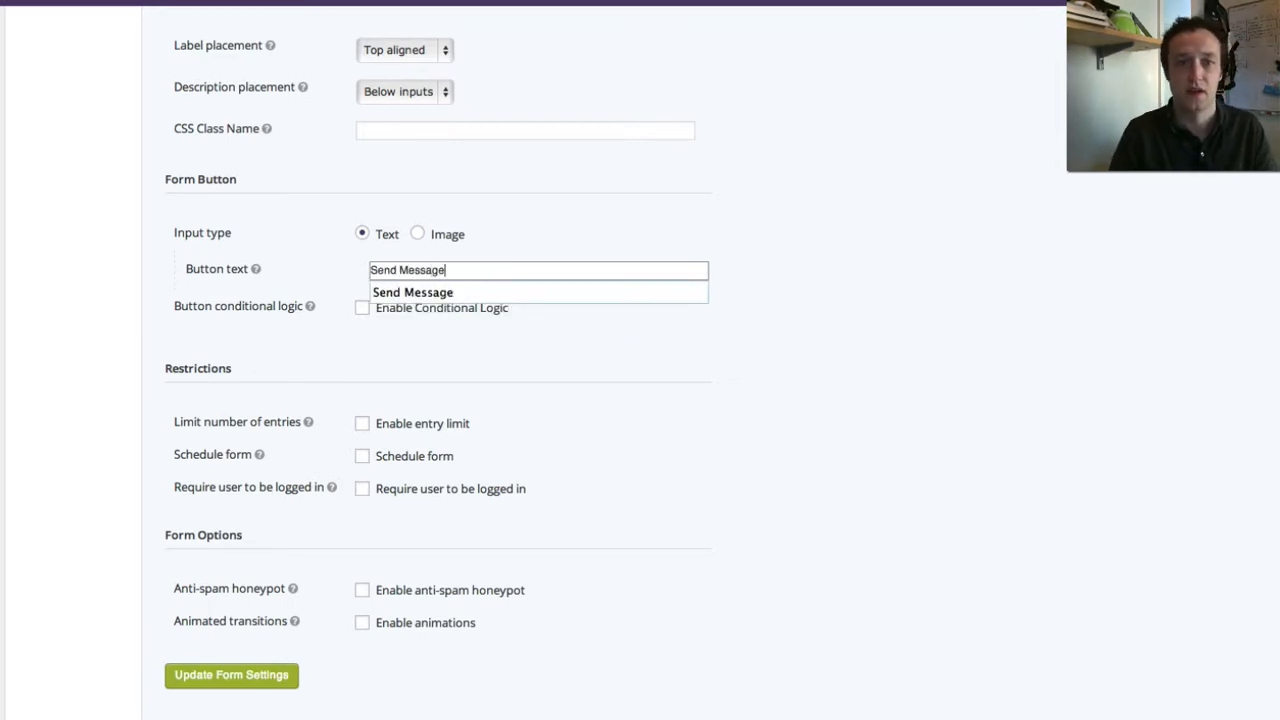
click(671, 317)
scroll(400, 255, down, 1)
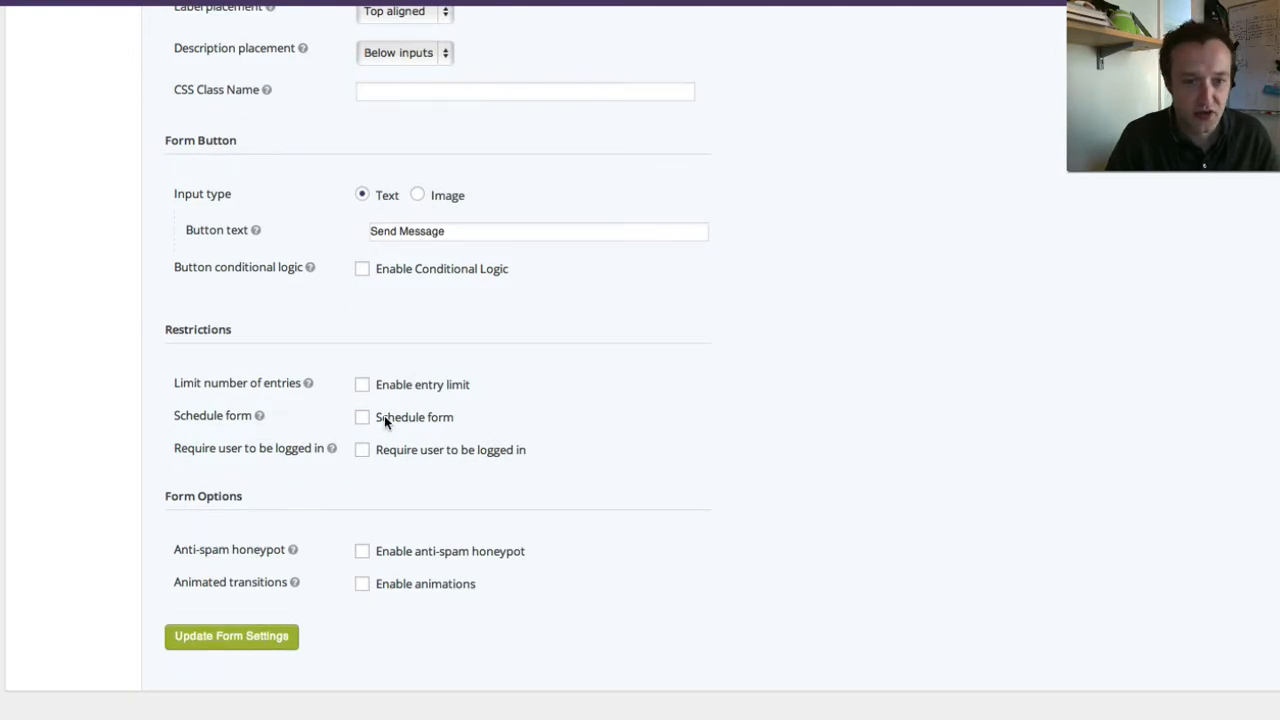
scroll(460, 385, down, 2)
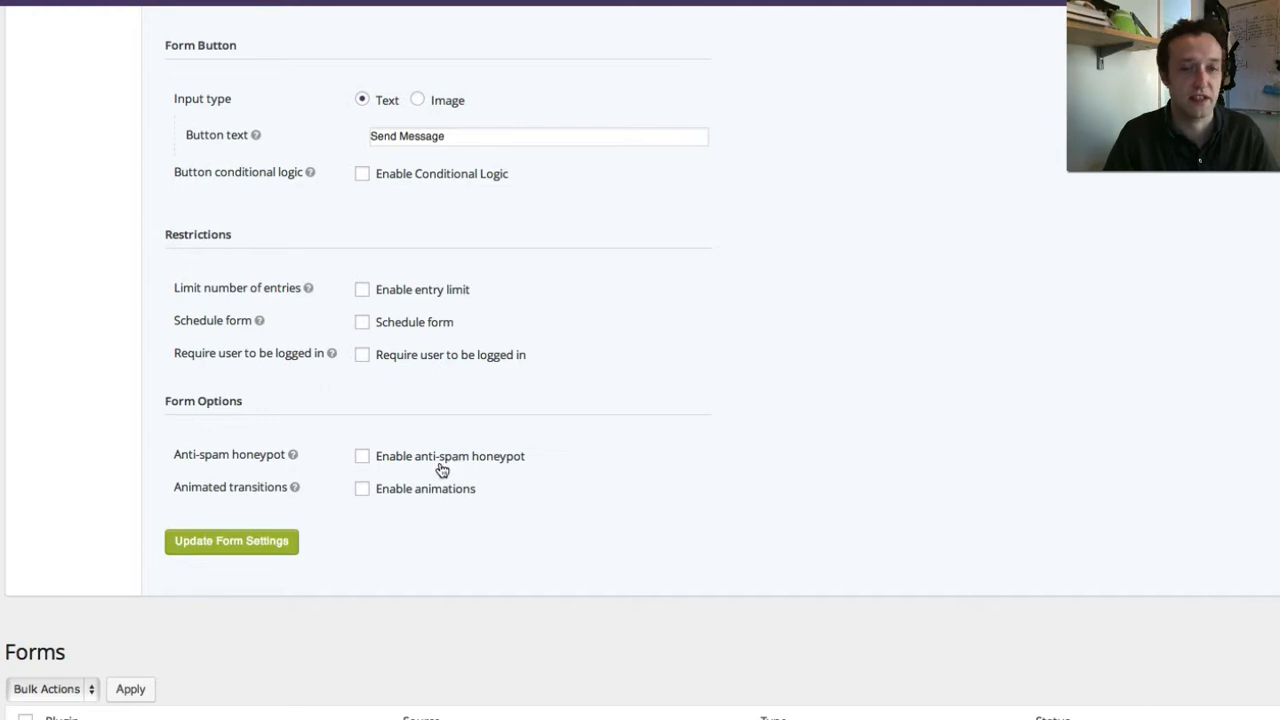
scroll(470, 474, up, 1)
scroll(475, 476, up, 1)
click(215, 596)
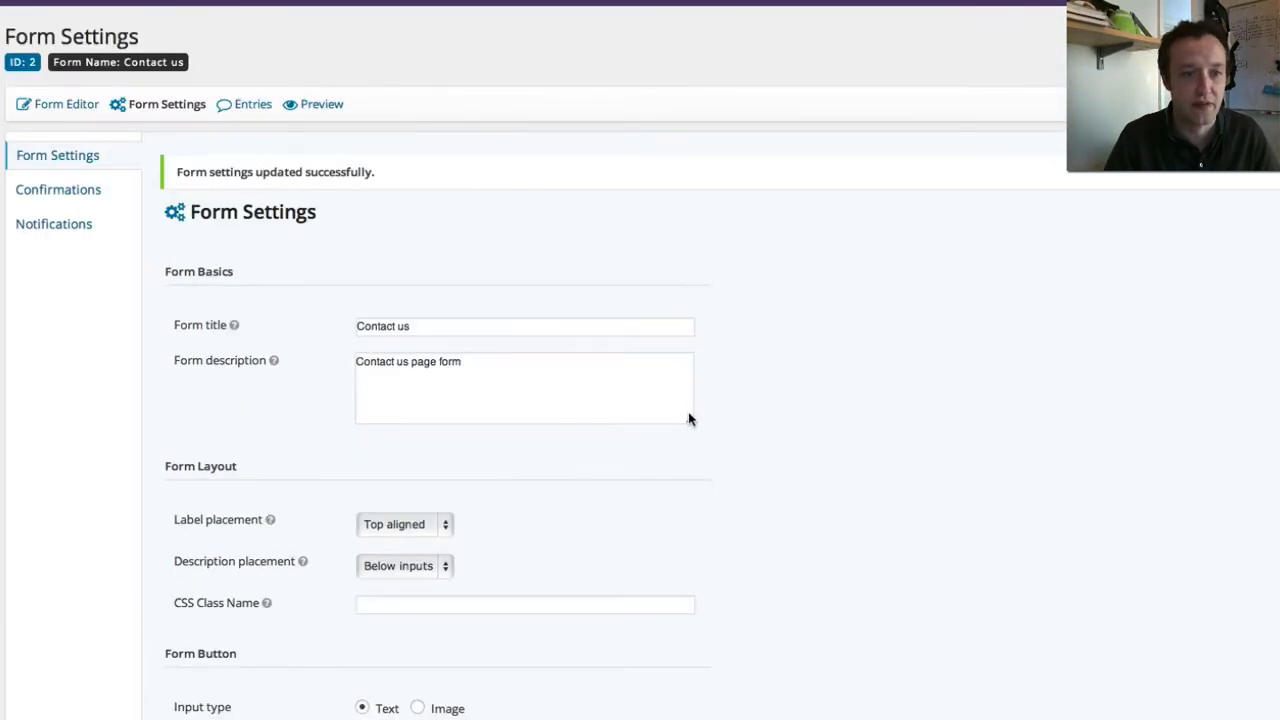
- Open the Contact us form's default confirmation and keep its type as Text
click(54, 194)
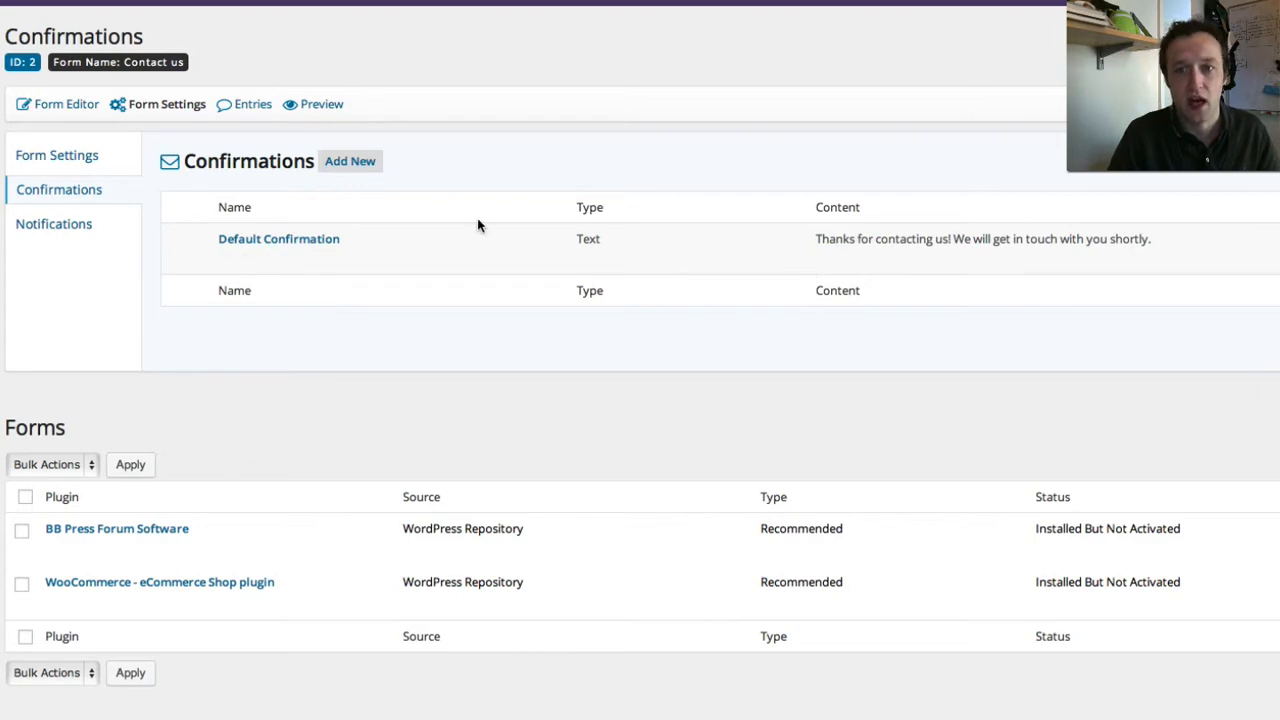
mouse_move(329, 252)
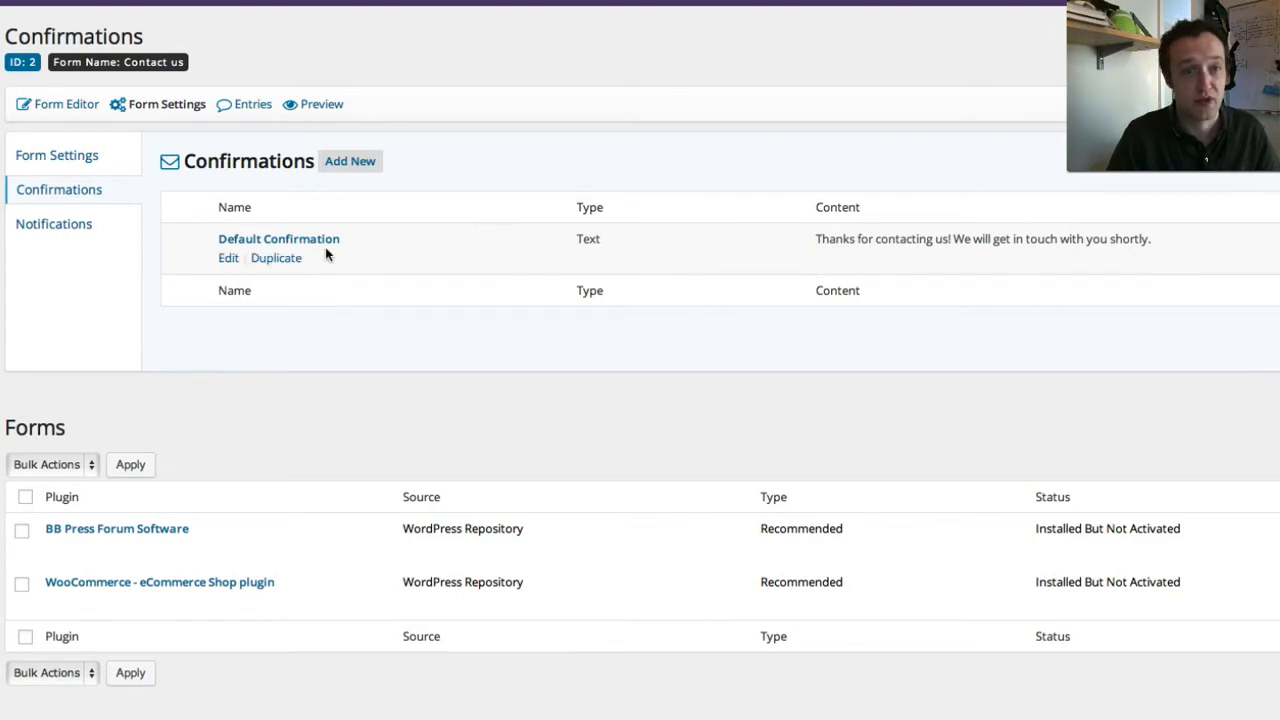
click(227, 258)
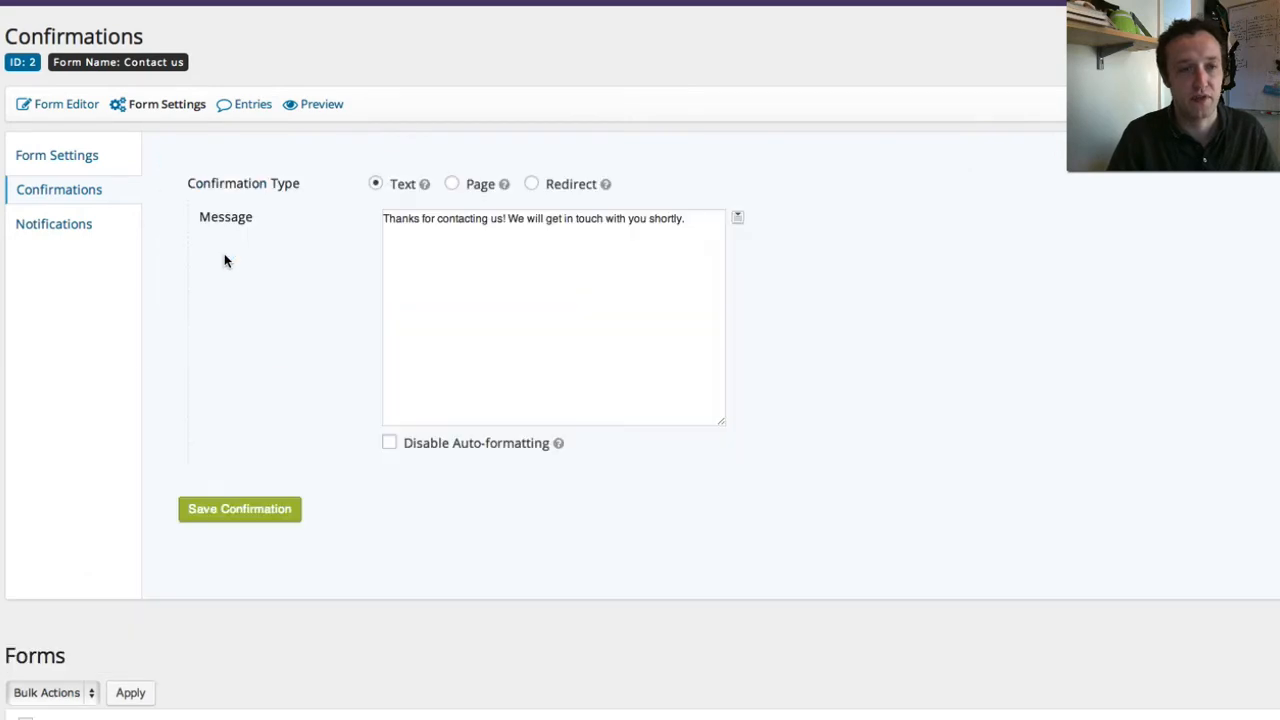
click(453, 186)
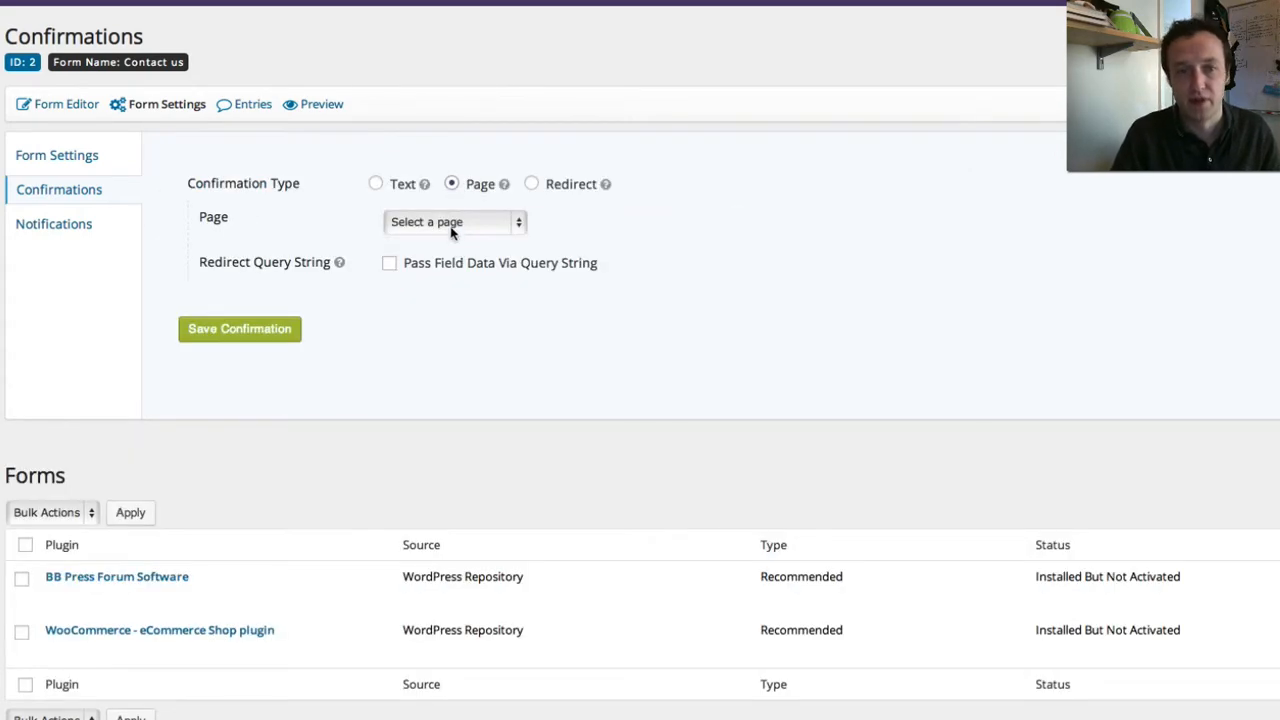
click(531, 184)
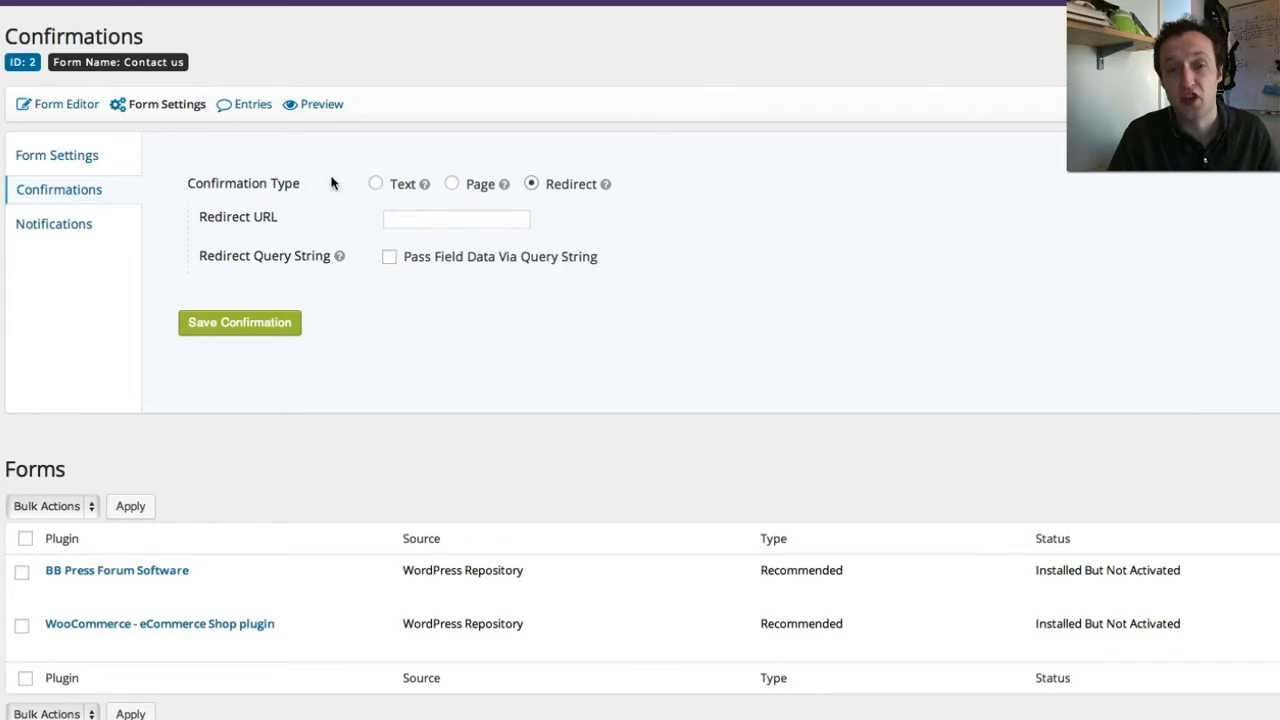
click(376, 185)
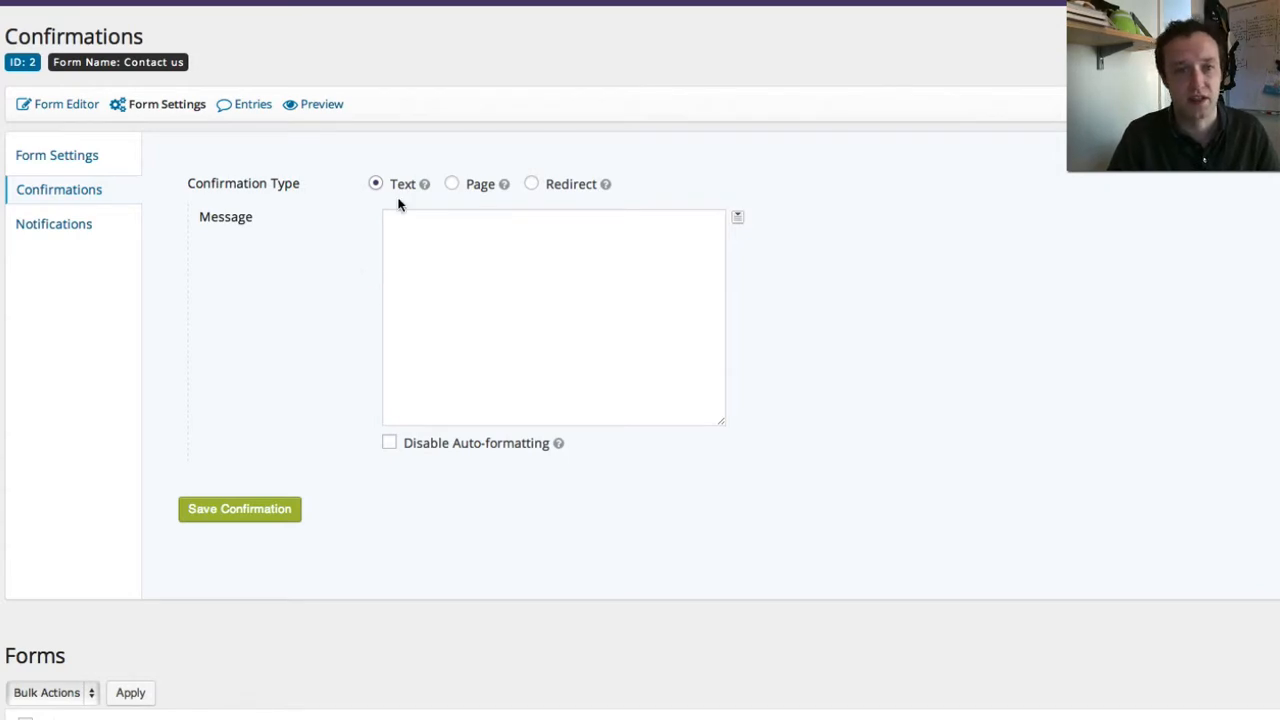
- Save 'Thanks for getting in touch.' as the confirmation message
click(486, 324)
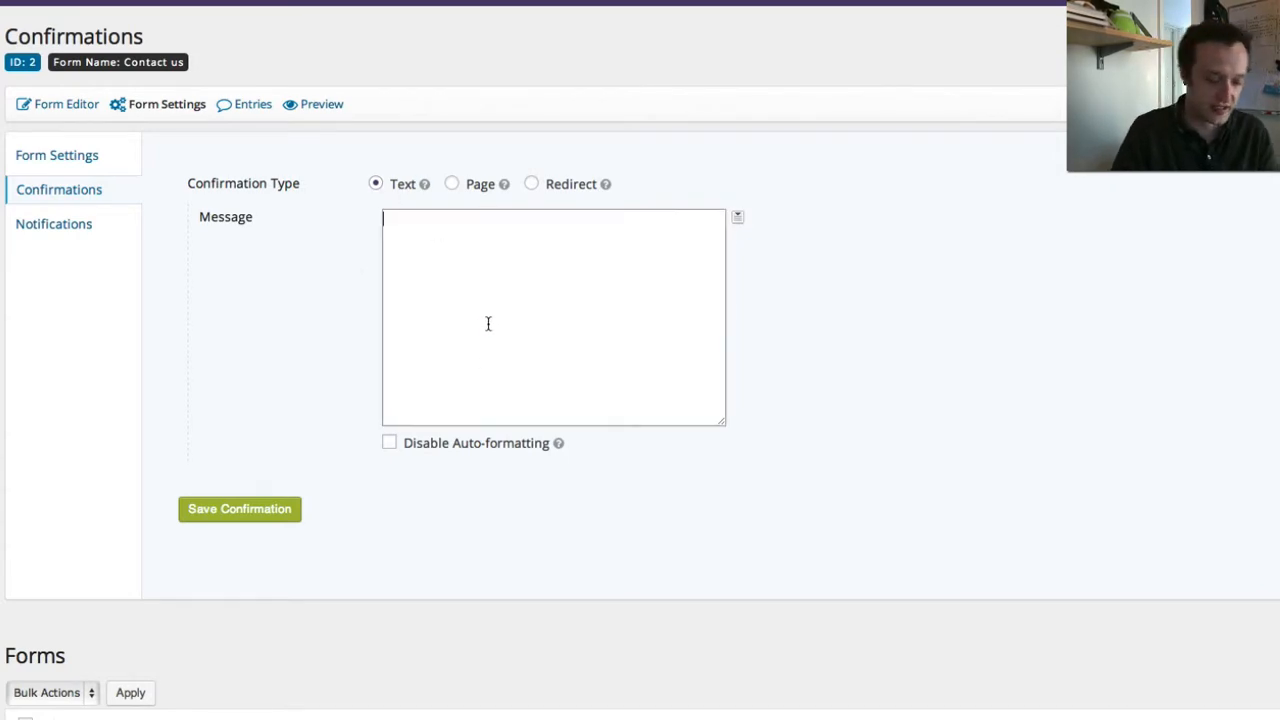
text(Thanks for )
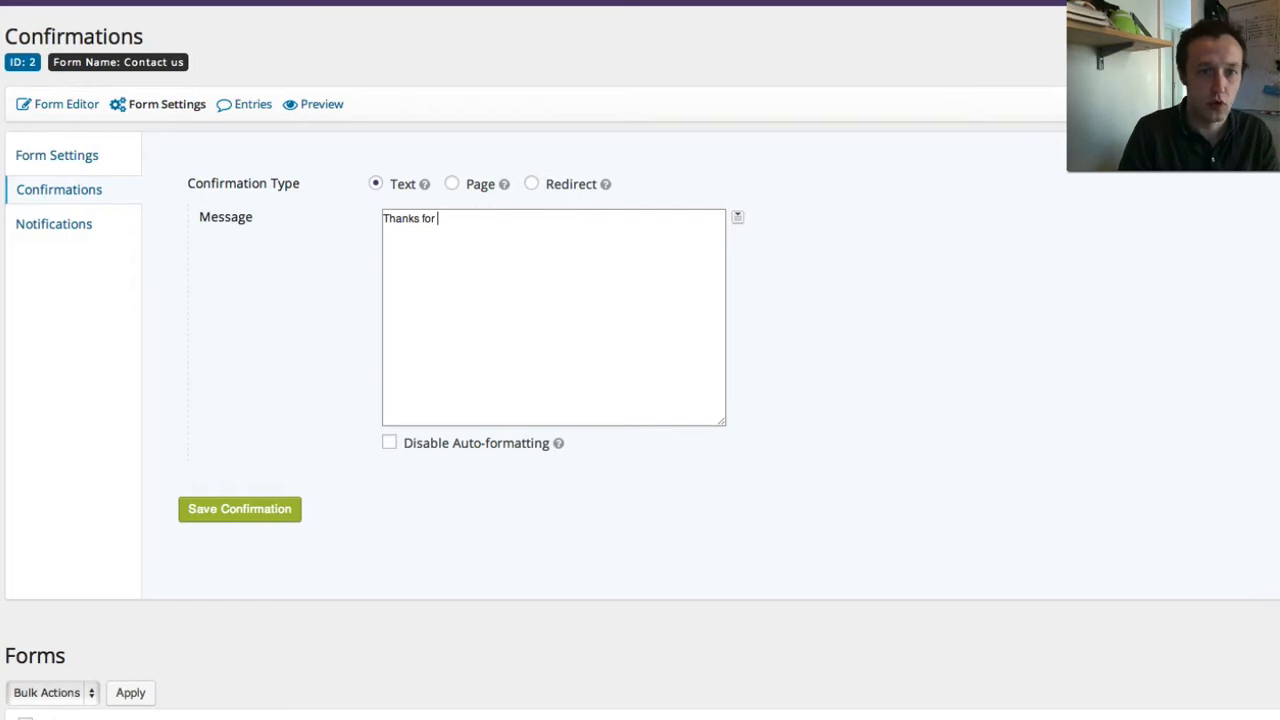
text(getting in touch.)
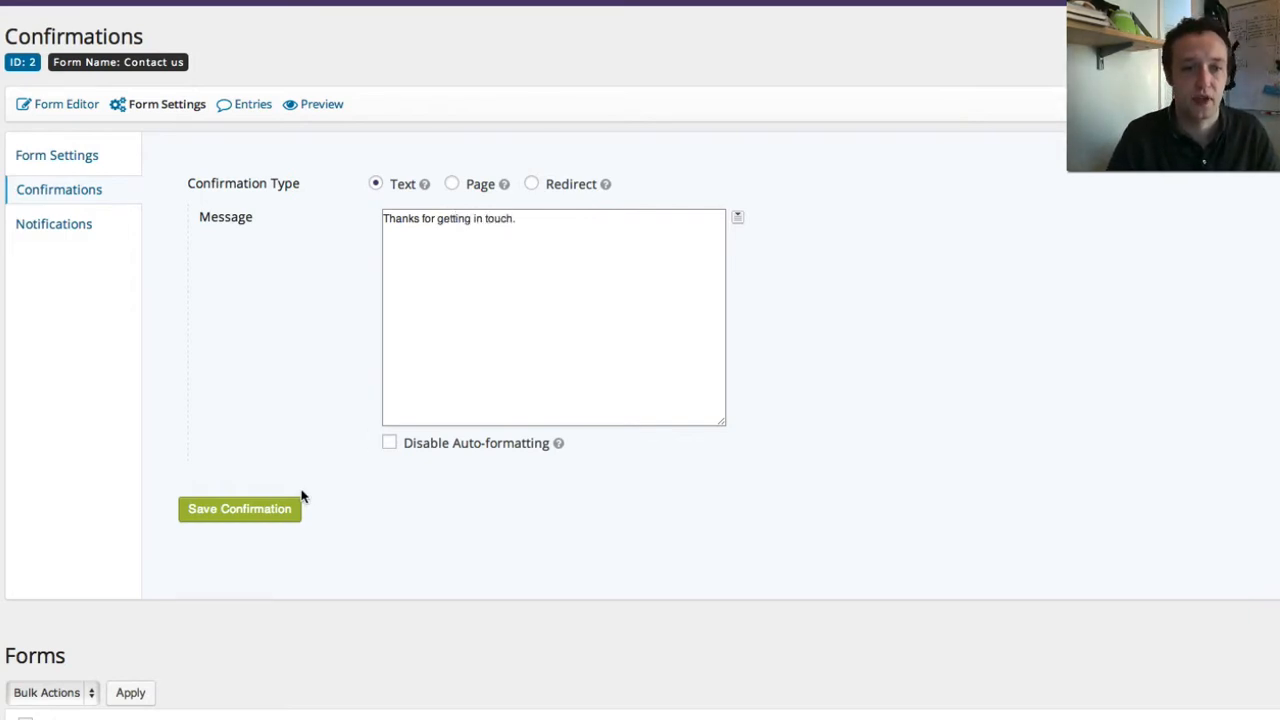
click(250, 514)
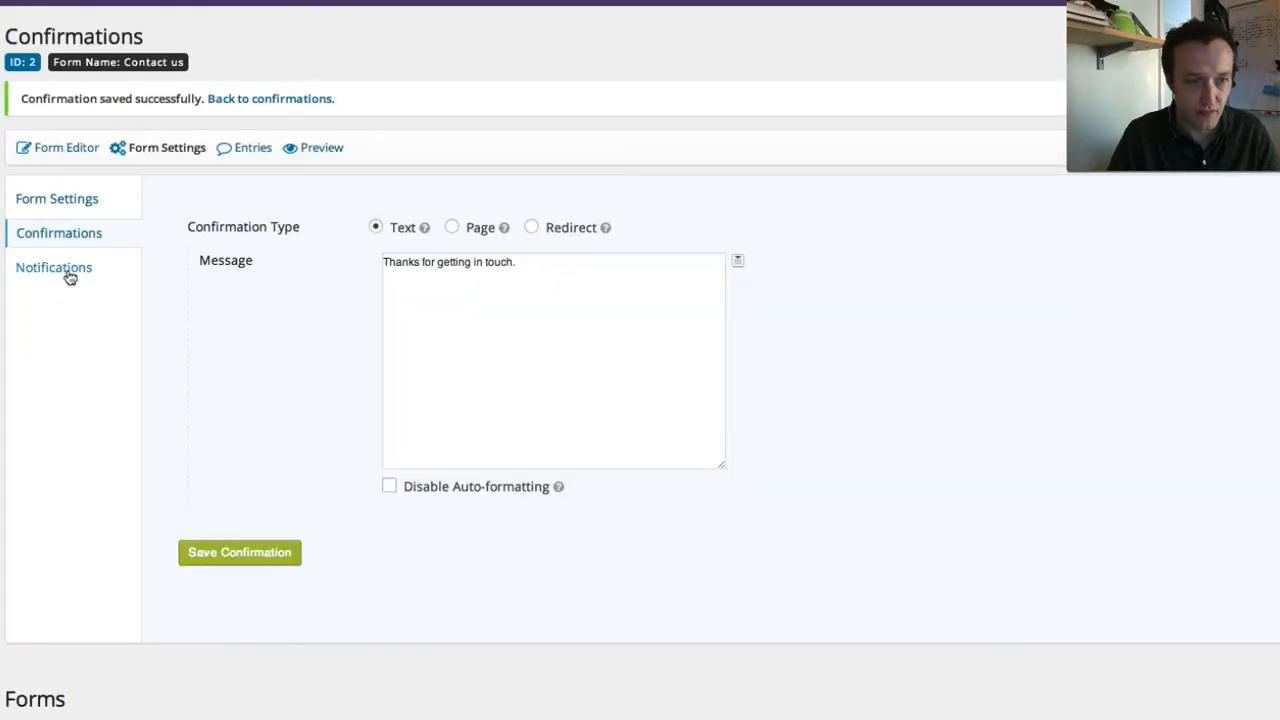
click(60, 268)
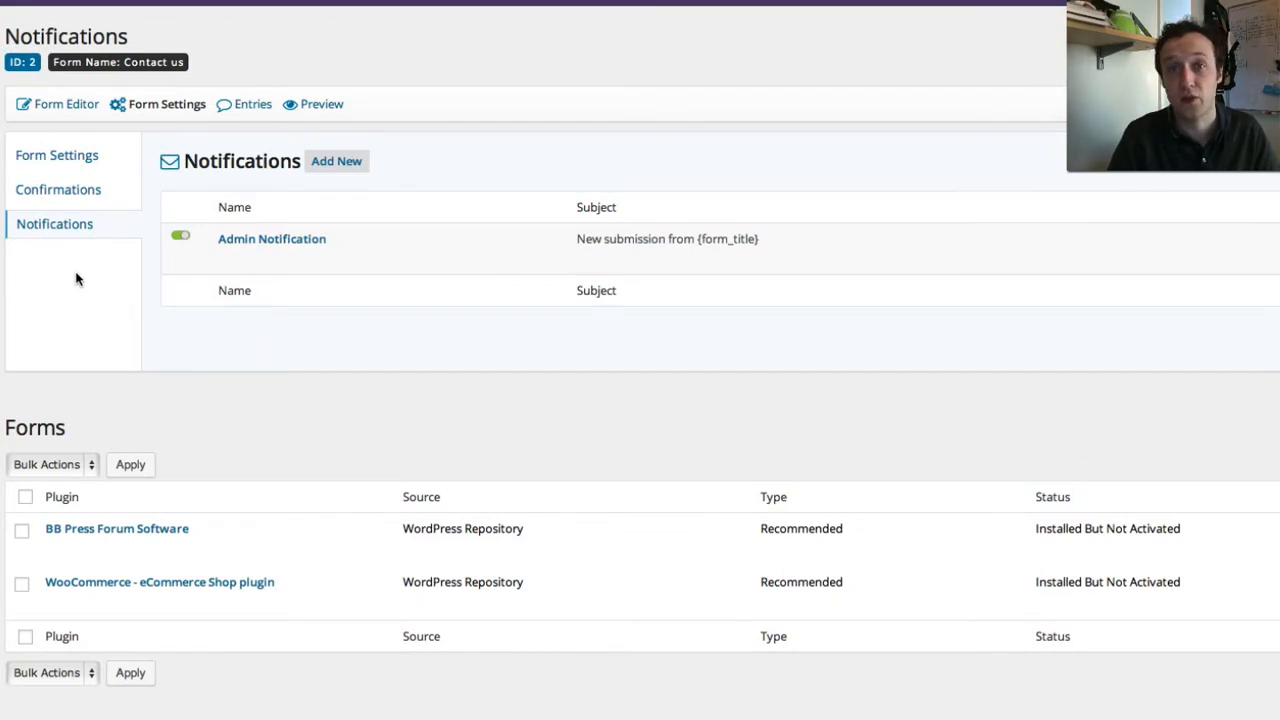
- Open the Admin Notification for editing and inspect its Send to Email value
mouse_move(198, 256)
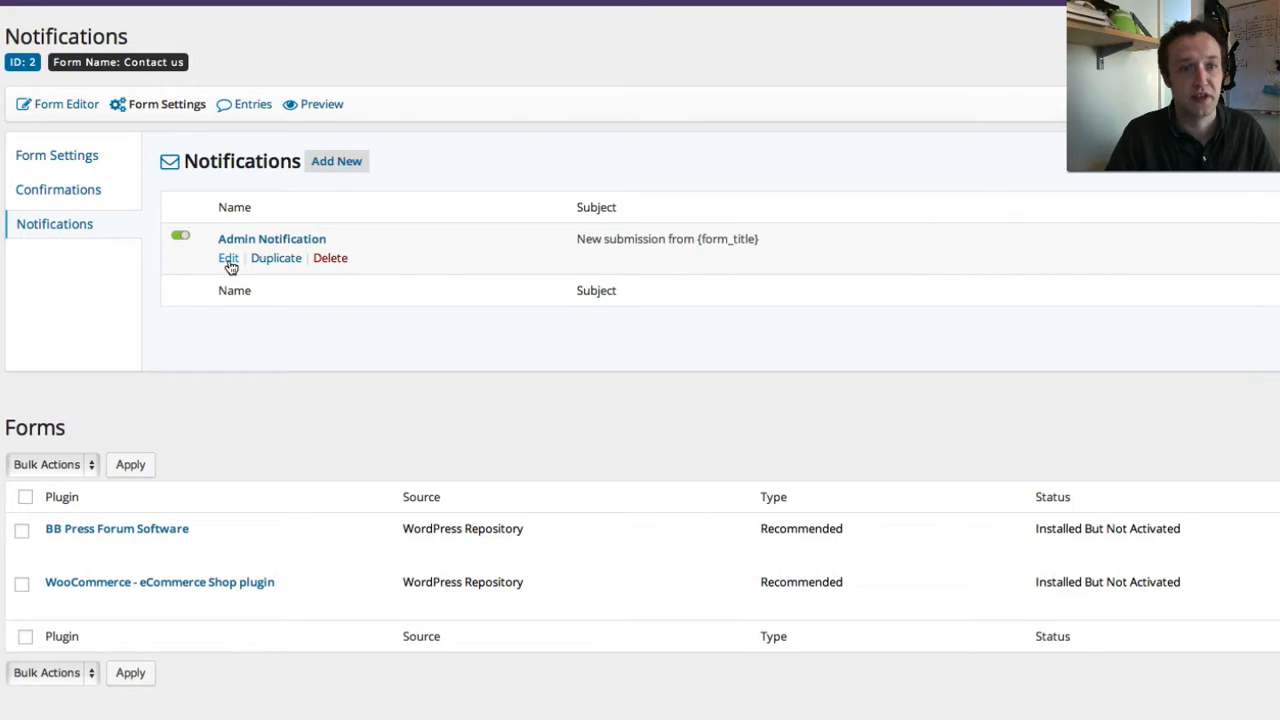
click(229, 262)
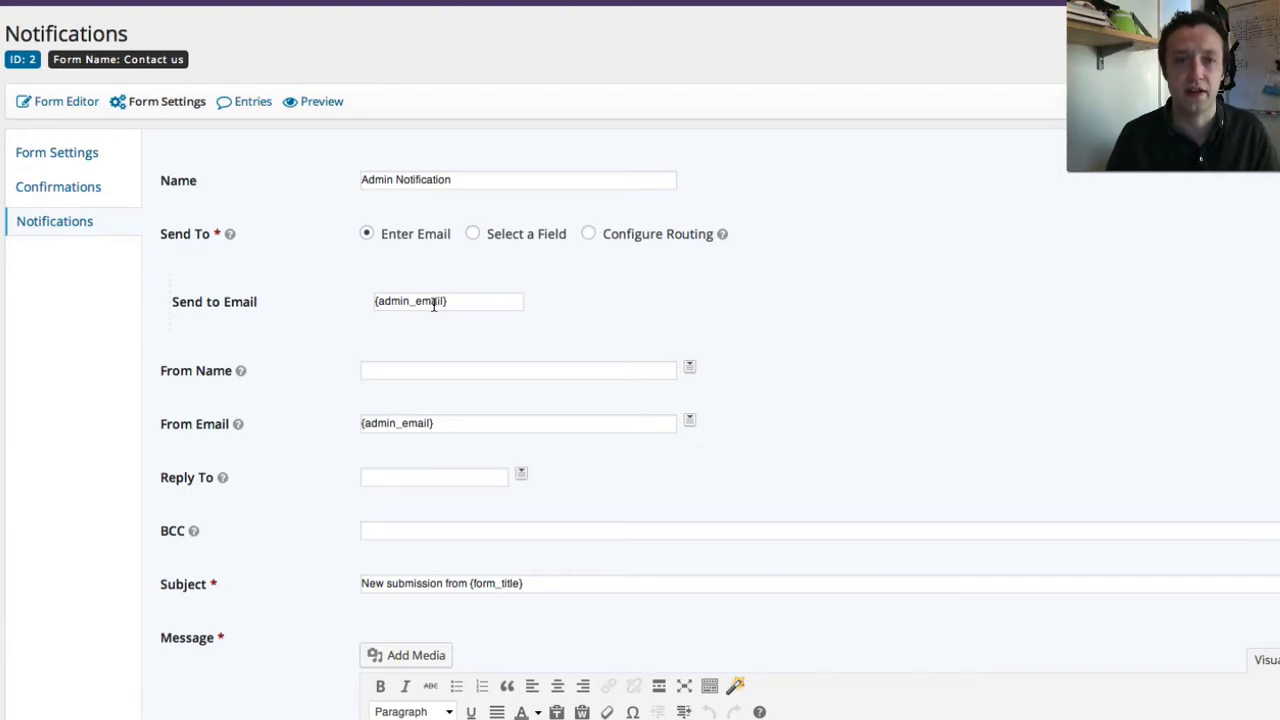
drag(491, 297, 349, 303)
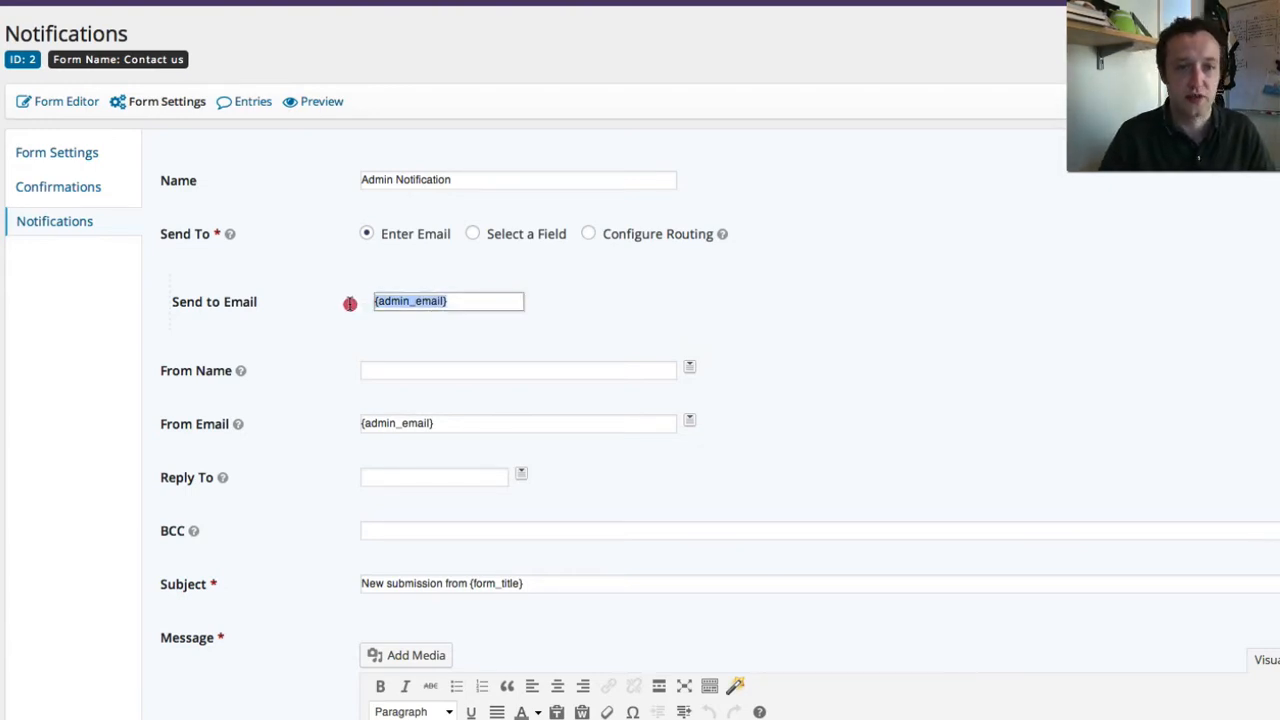
click(780, 294)
- Set the notification's From Name to 'WP Eagle' and move into the message body
click(505, 371)
scroll(517, 371, down, 1)
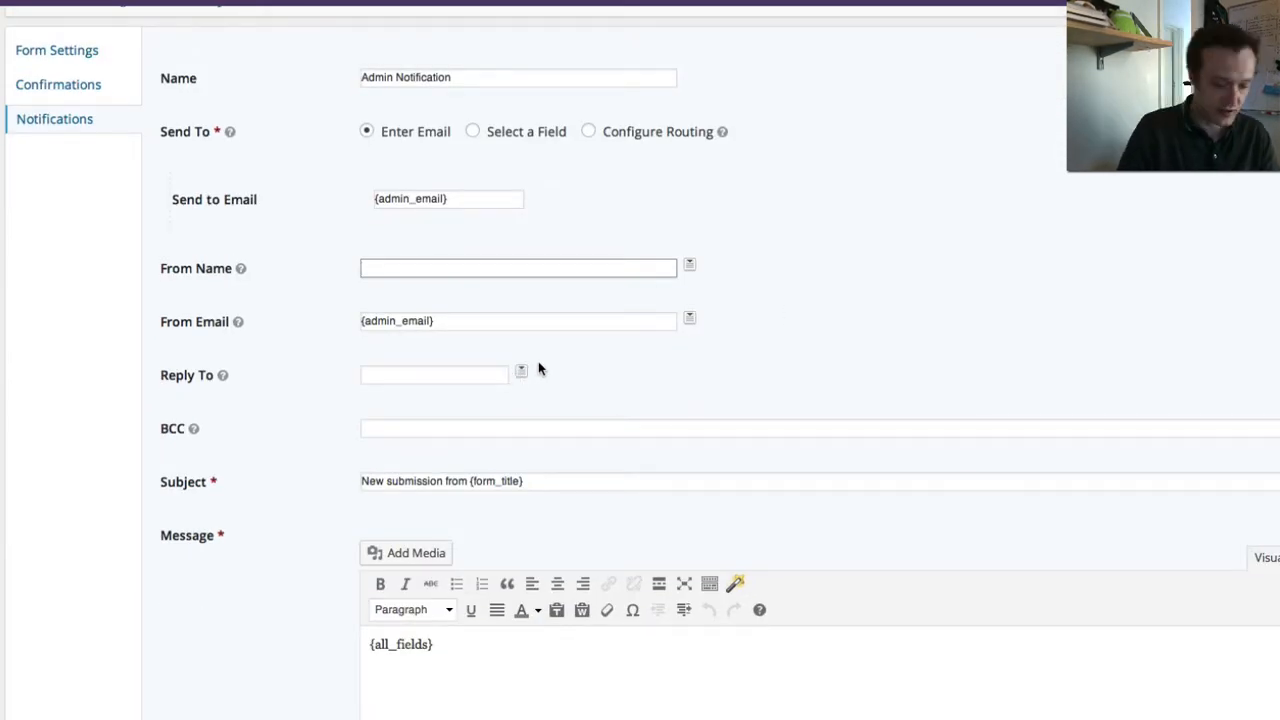
text(Wordpre)
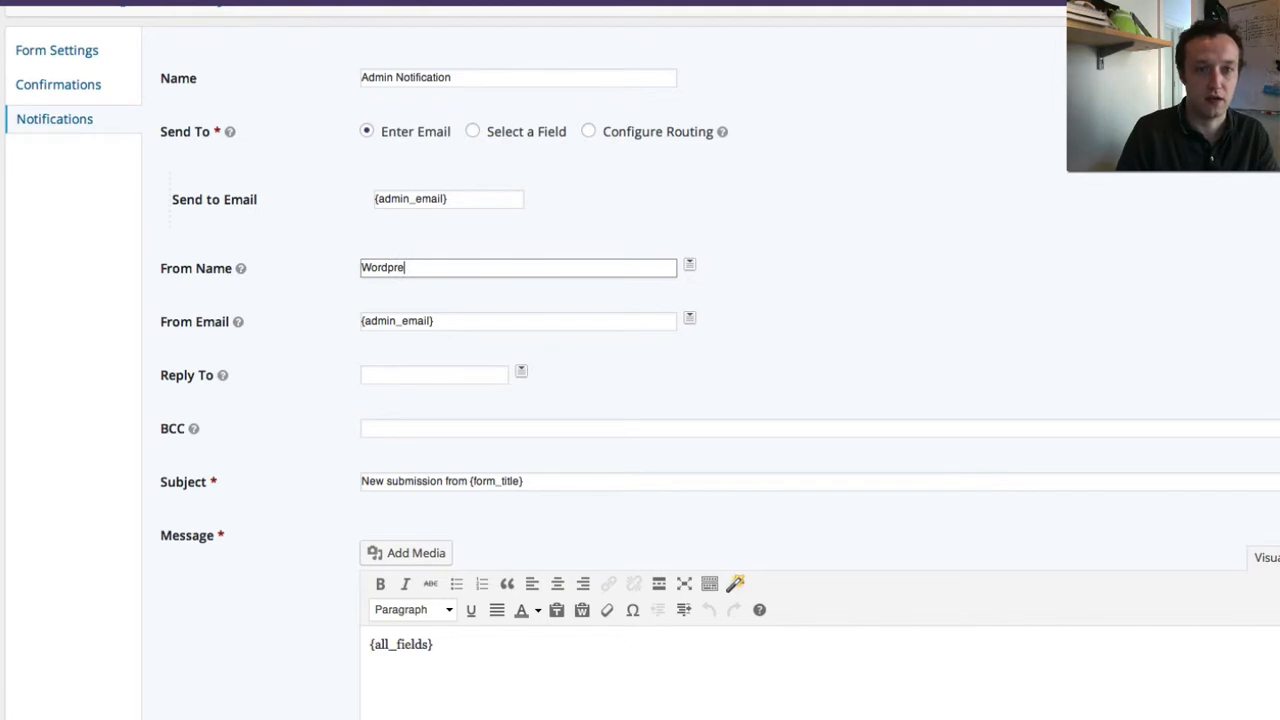
key(BackSpace)
key(BackSpace)
key(BackSpace)
key(BackSpace)
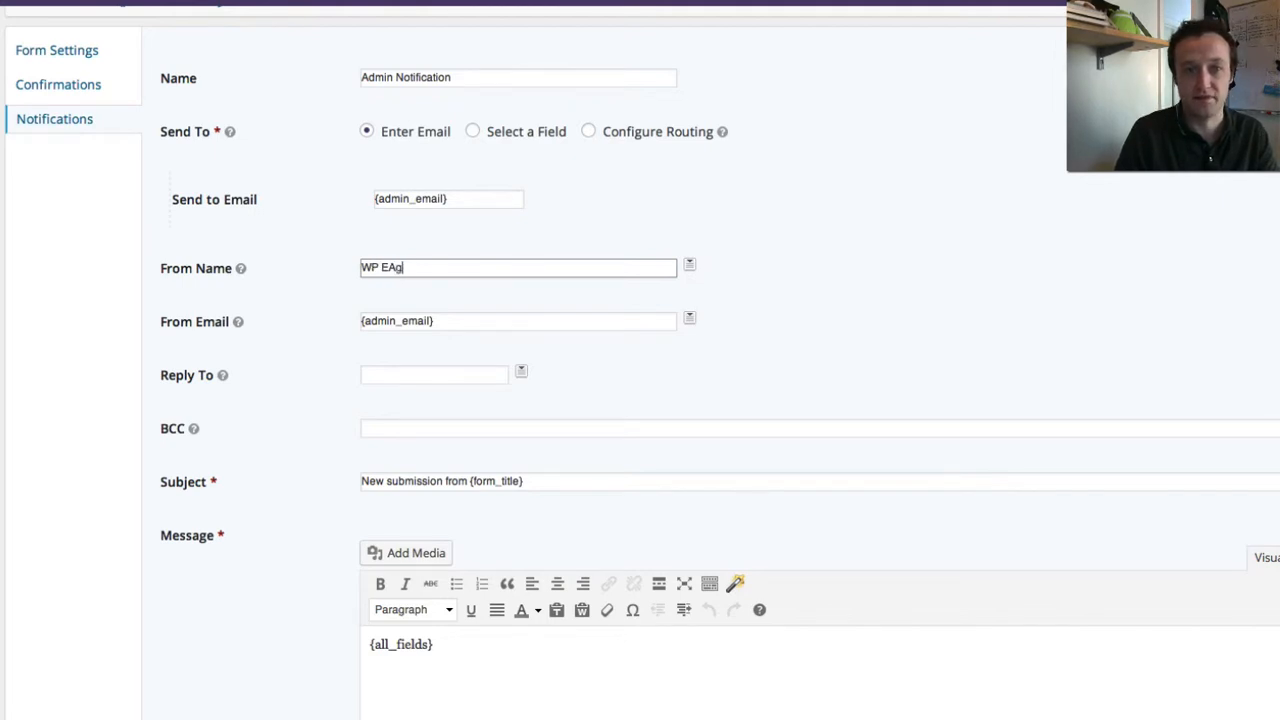
text(WP Eagle)
key(Tab)
key(Tab)
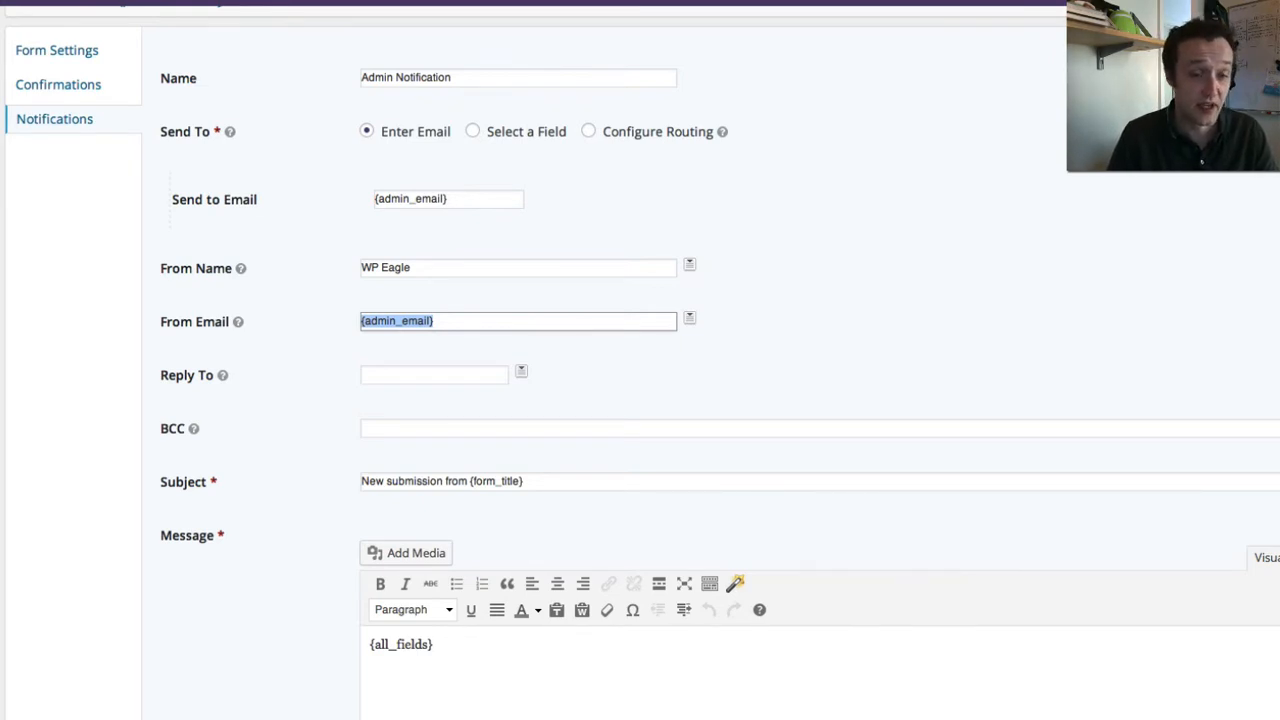
scroll(586, 360, down, 2)
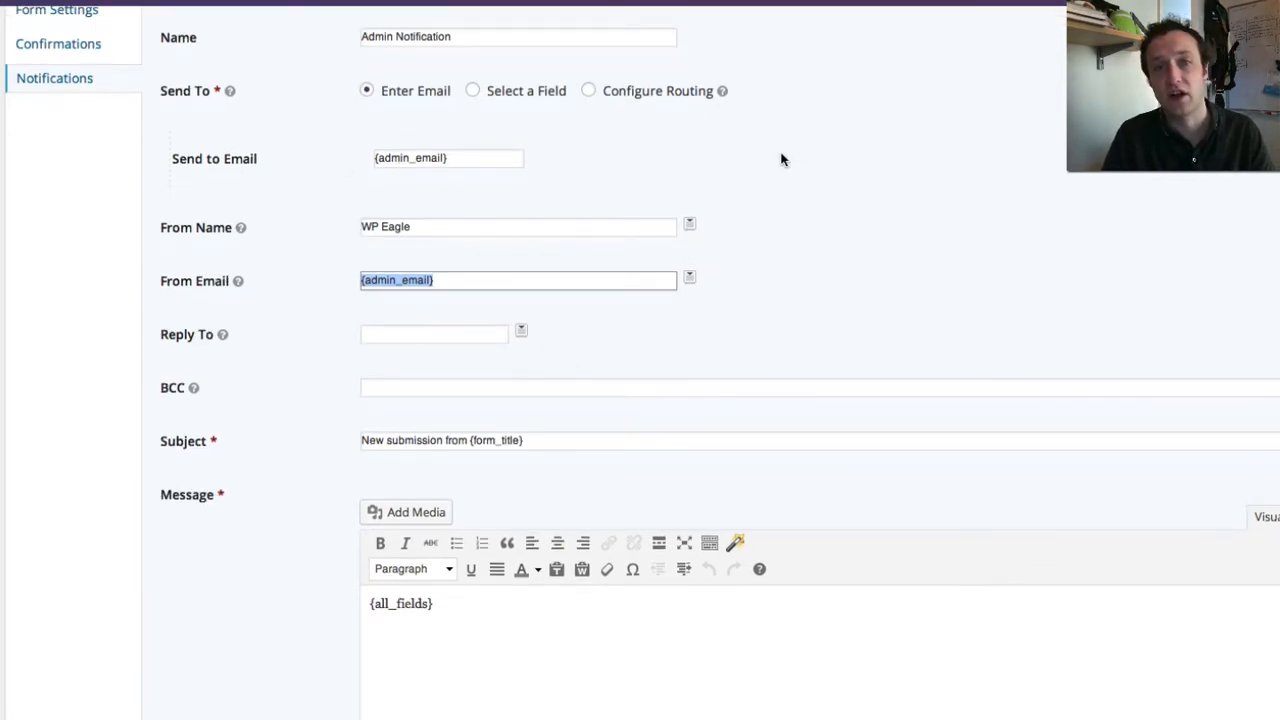
scroll(505, 197, up, 1)
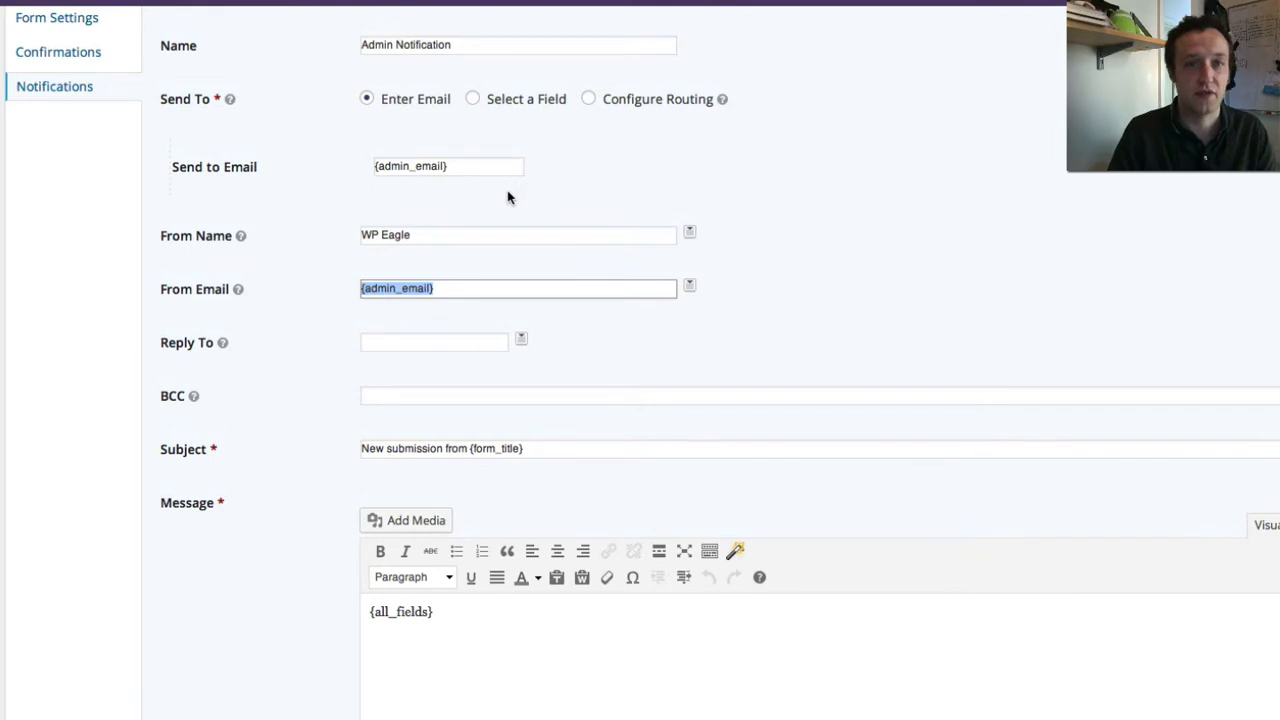
scroll(508, 197, down, 5)
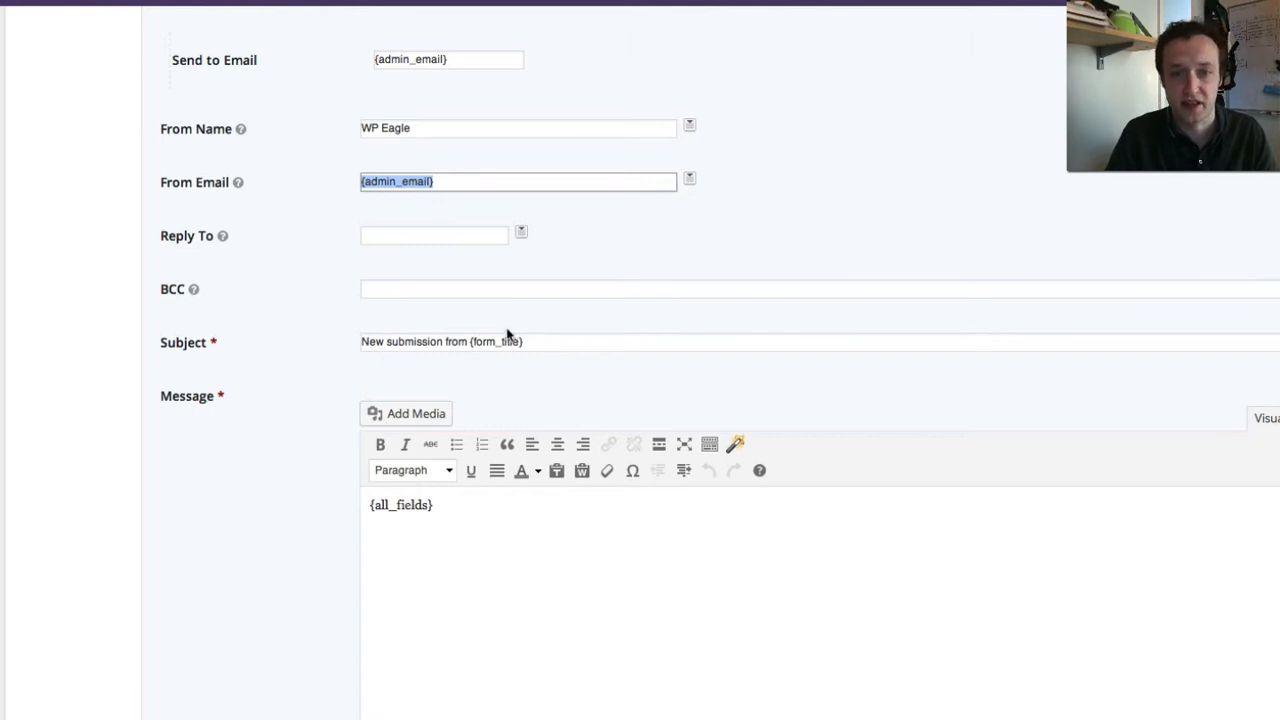
click(471, 536)
scroll(581, 527, down, 7)
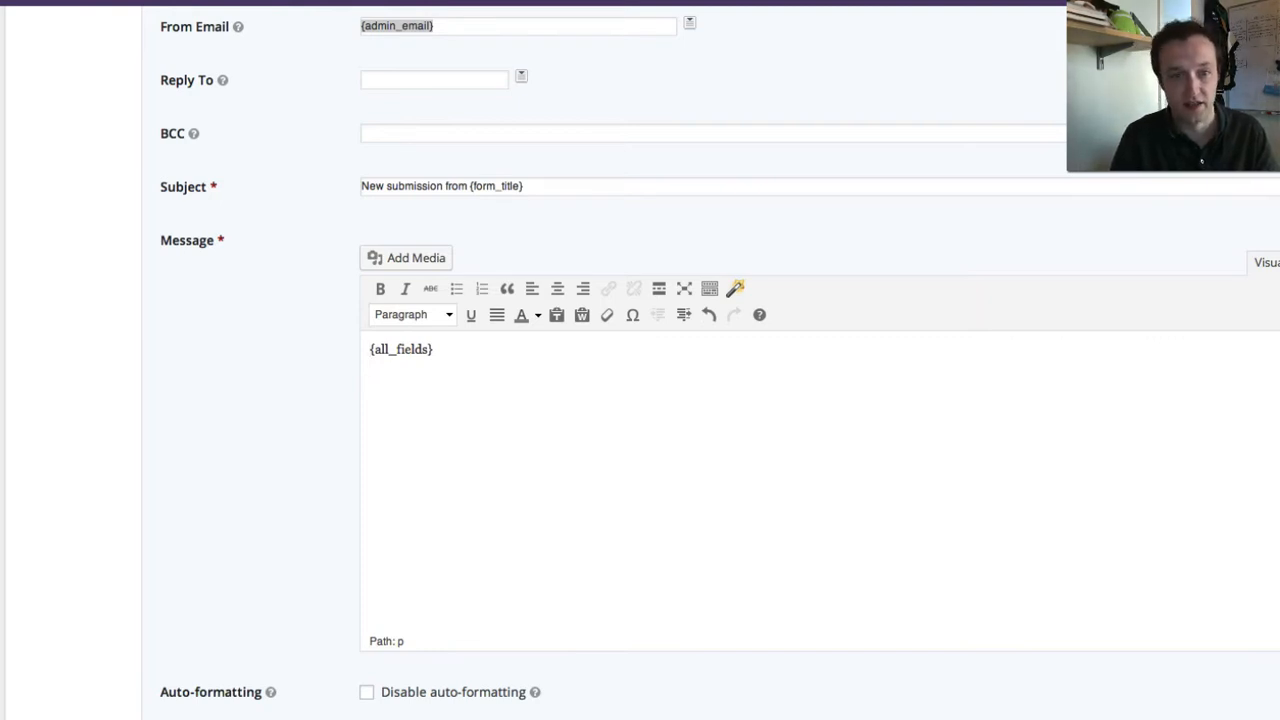
- Add the intro line 'Here's the message:' above {all_fields} in the notification message
key(Return)
key(Up)
text(Here's t)
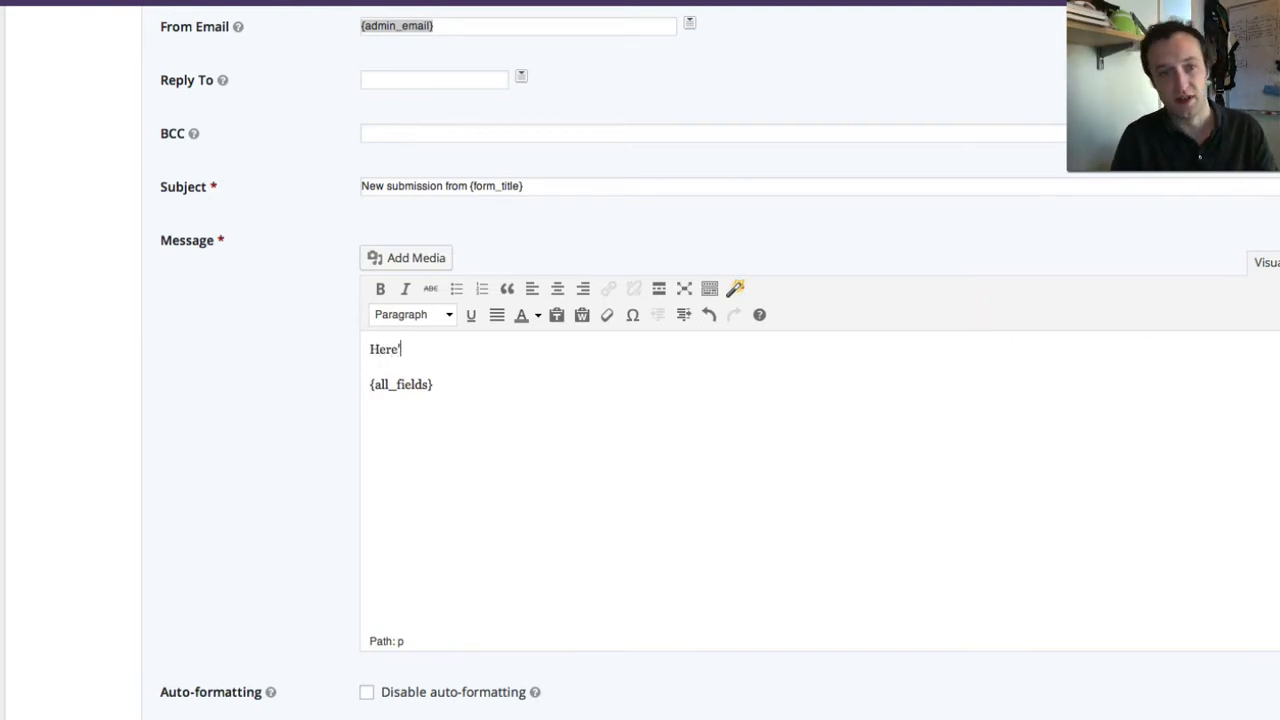
text(he message:)
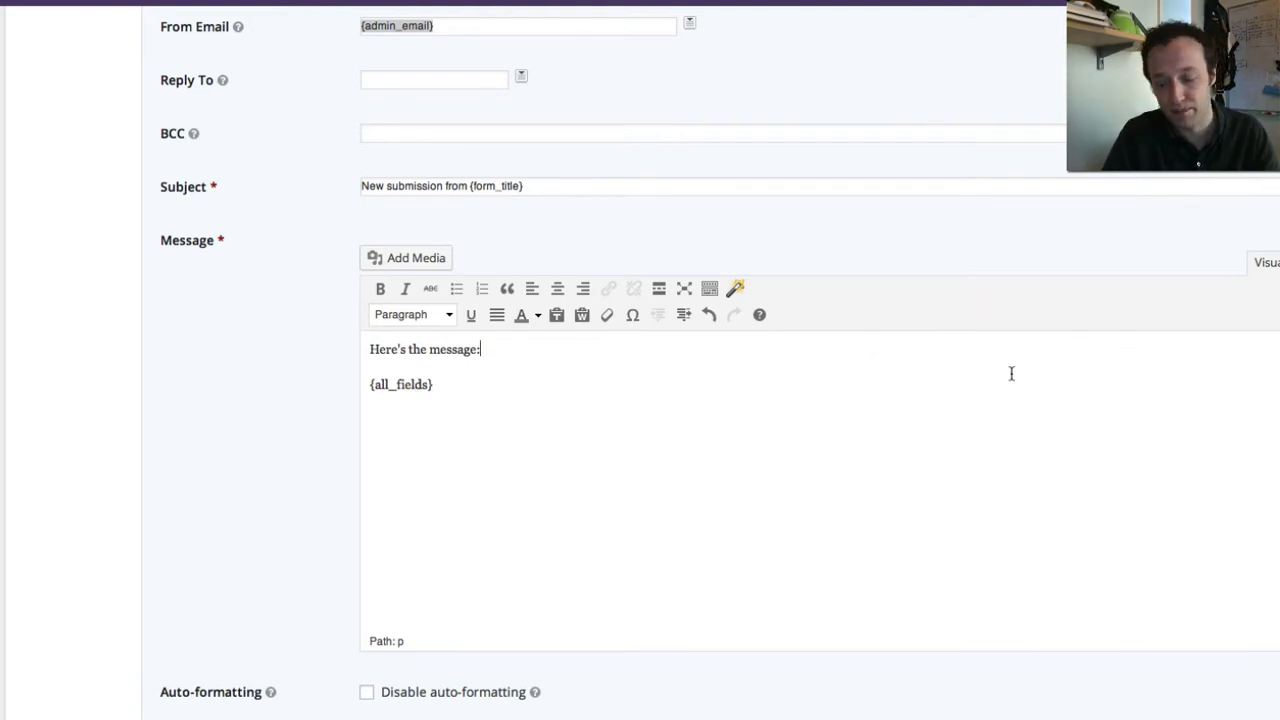
key(Return)
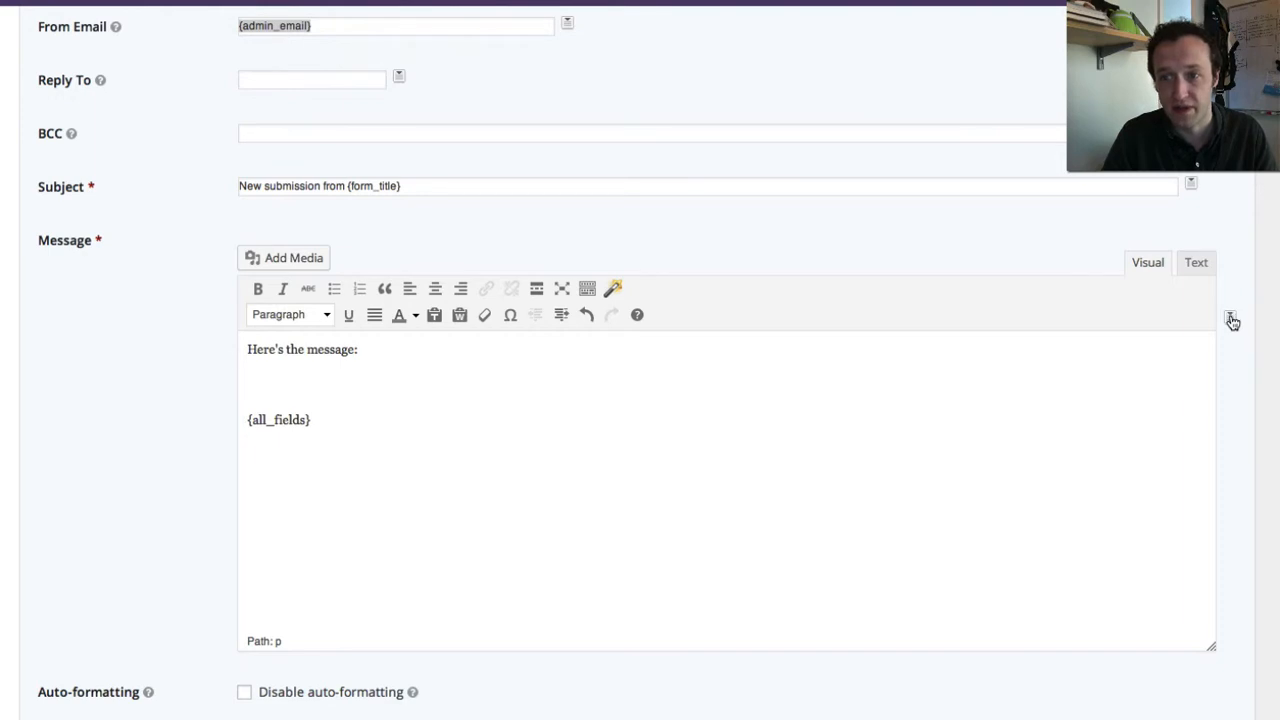
click(1231, 318)
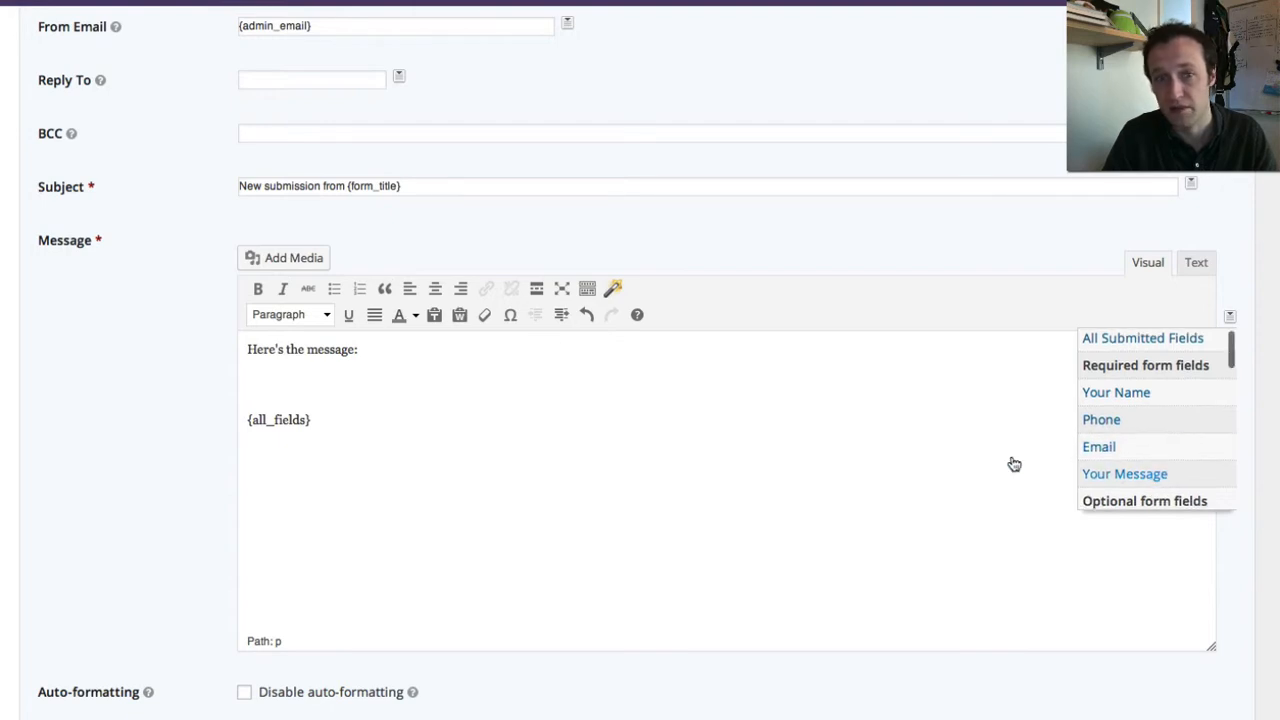
- Remove {form_title} from the Subject and insert the Your Name tag into the message
click(289, 186)
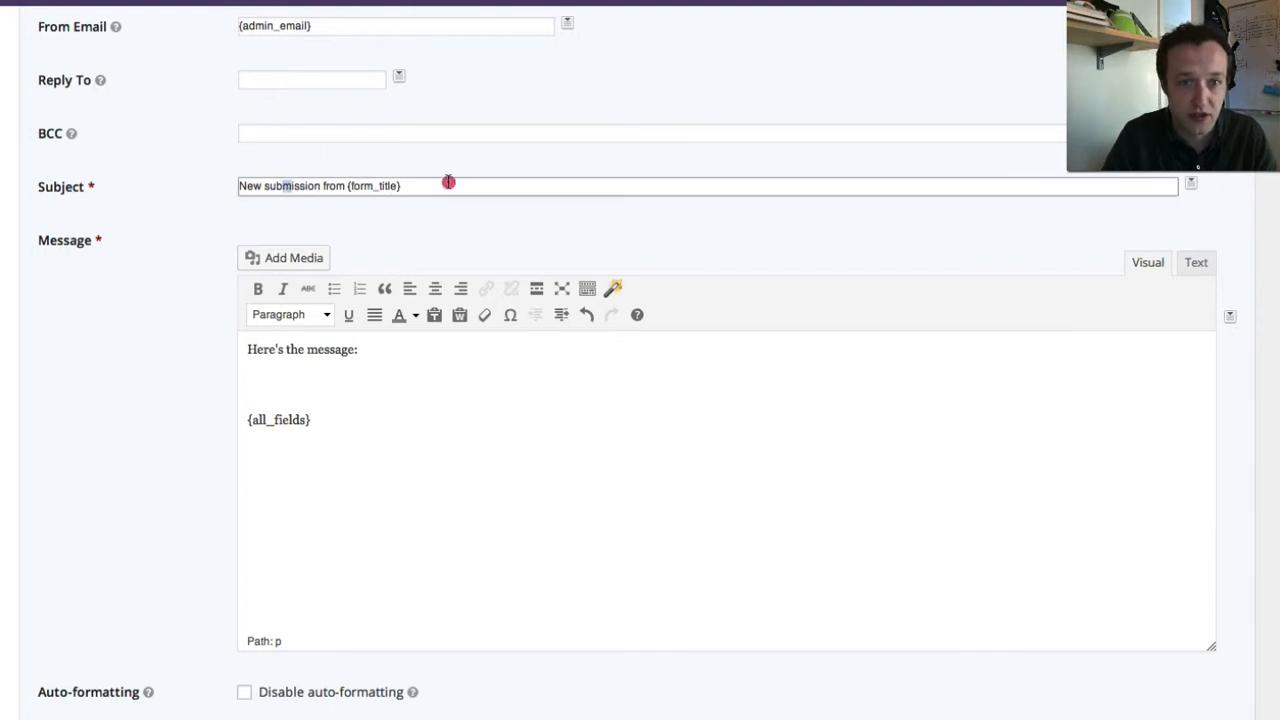
drag(446, 184, 347, 185)
key(BackSpace)
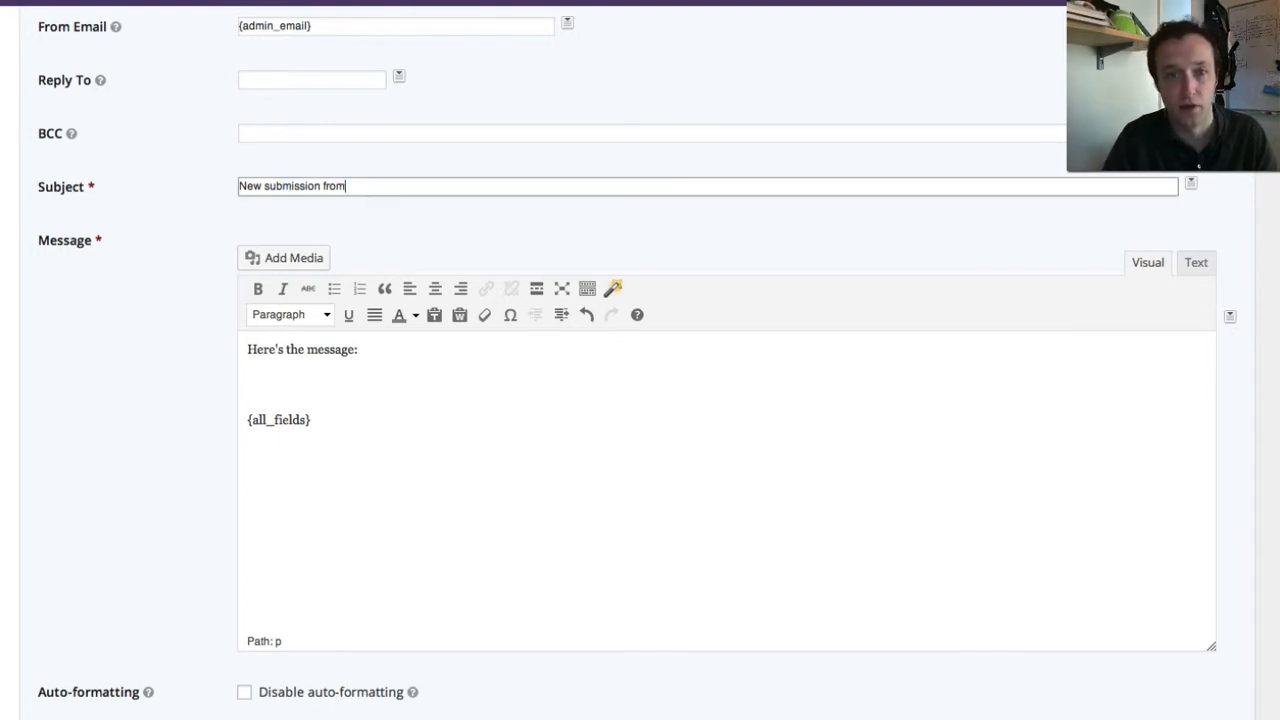
click(1230, 317)
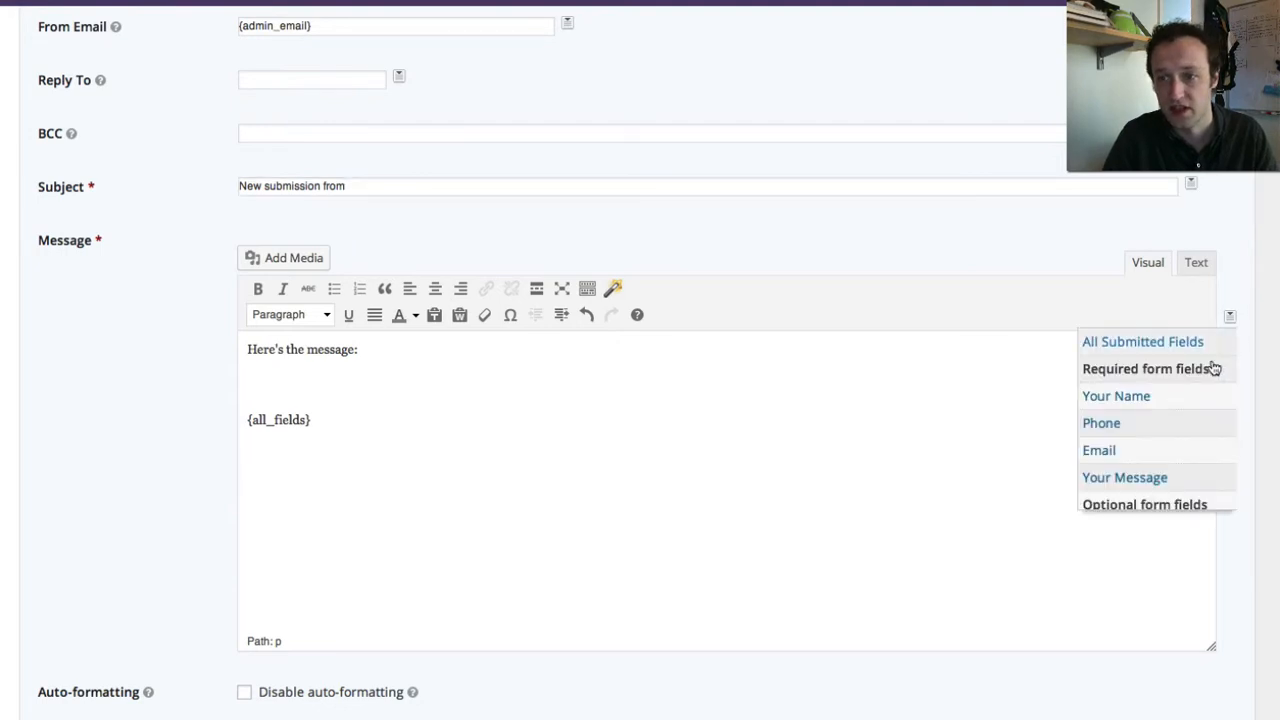
click(1133, 401)
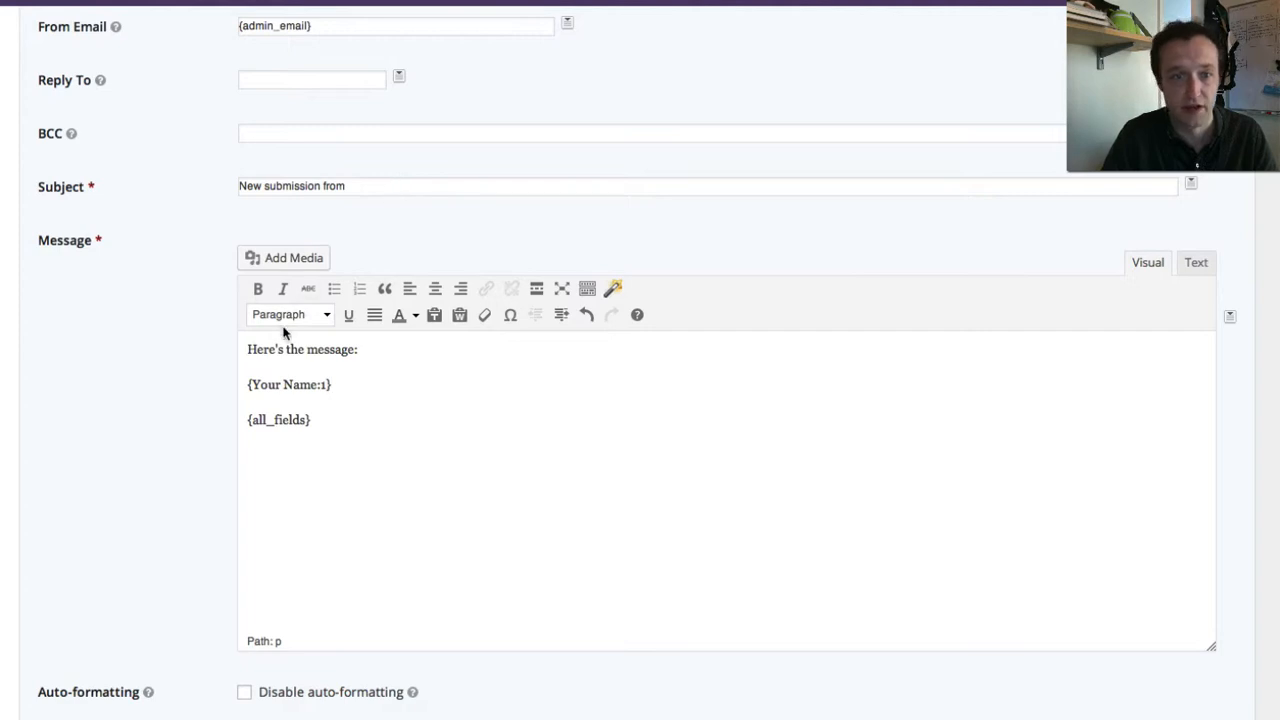
- Make the Subject read 'New submission from {Your Name:1}', removing the duplicate message tag
click(358, 185)
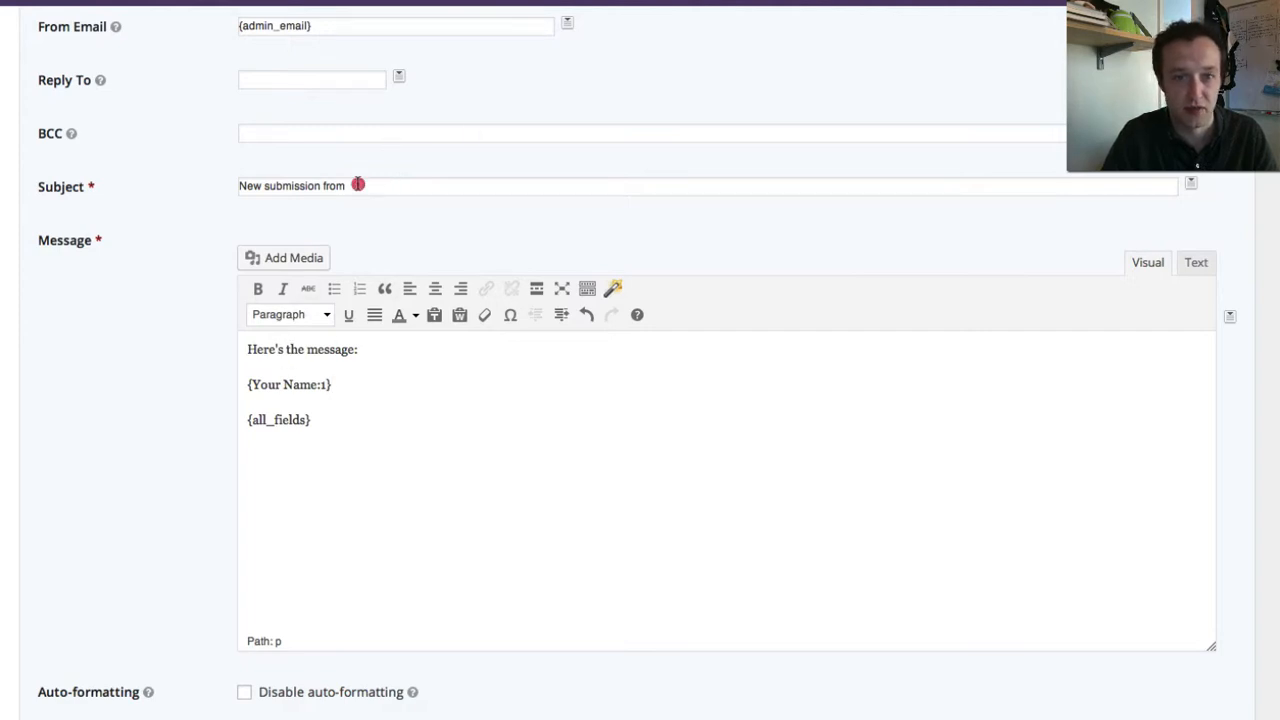
click(1230, 317)
click(1145, 401)
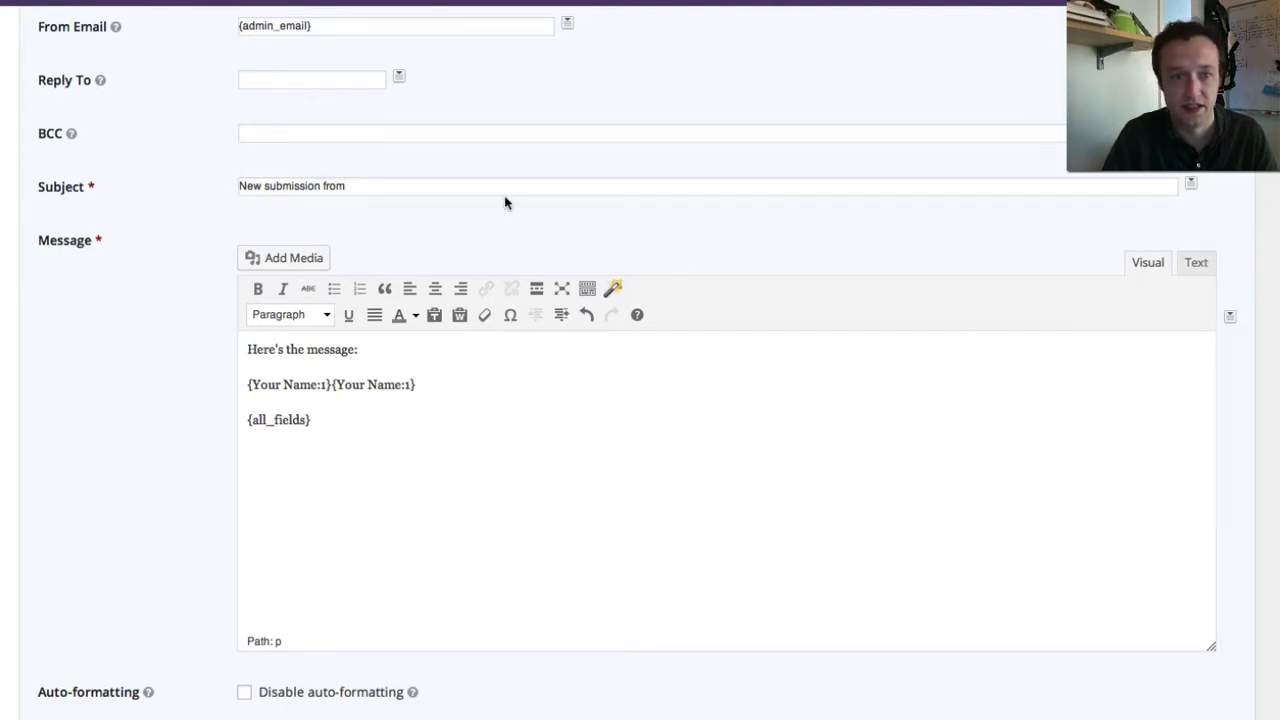
drag(454, 391, 329, 381)
key(ctrl+c)
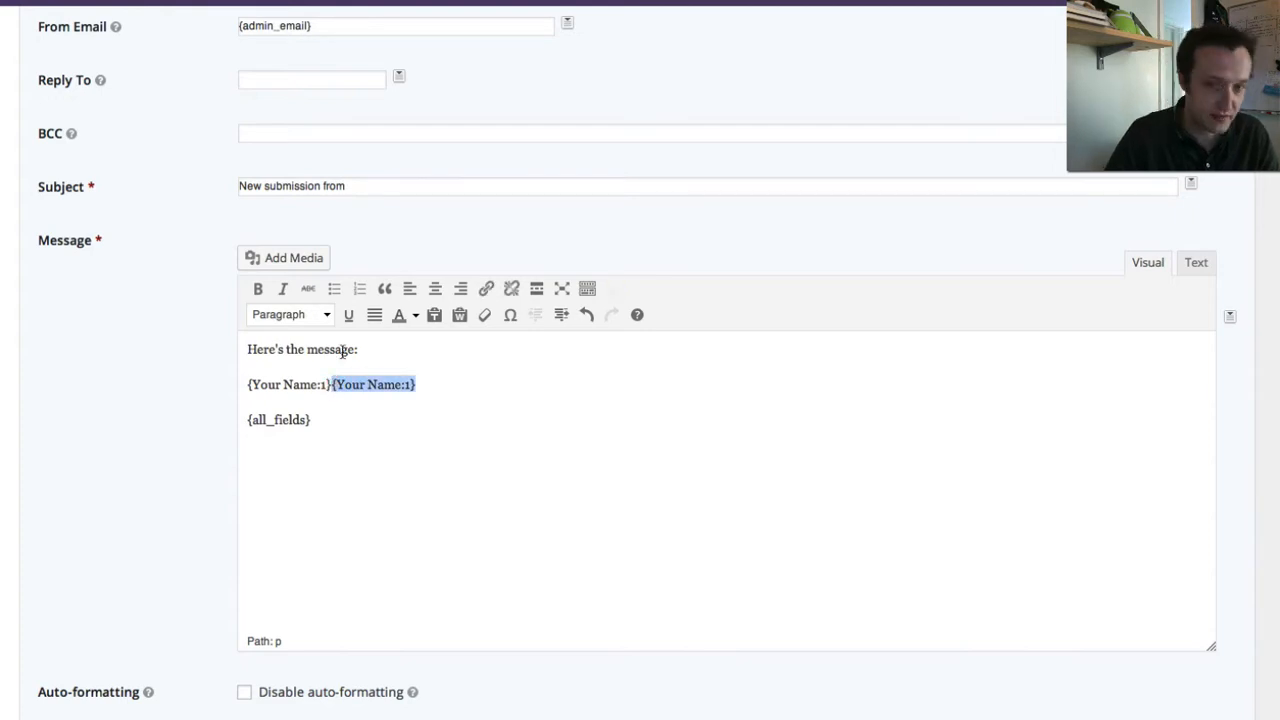
key(BackSpace)
click(406, 185)
key(ctrl+v)
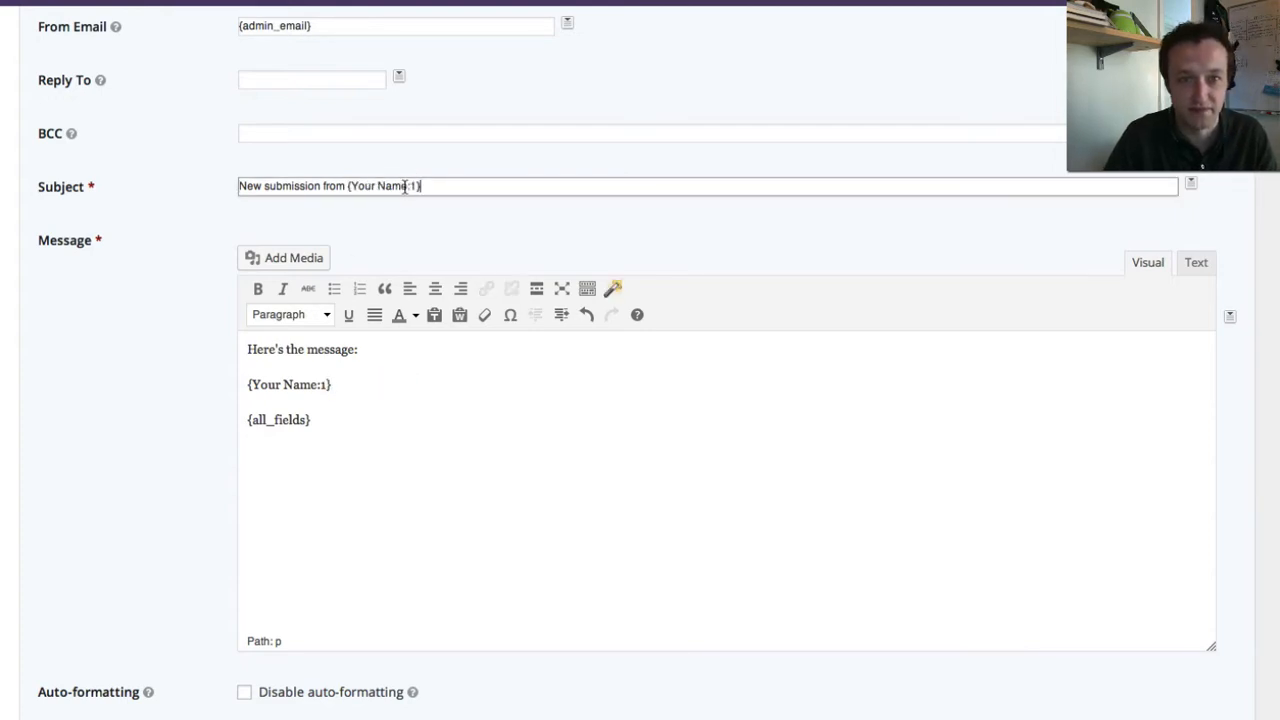
click(417, 428)
scroll(222, 15, up, 5)
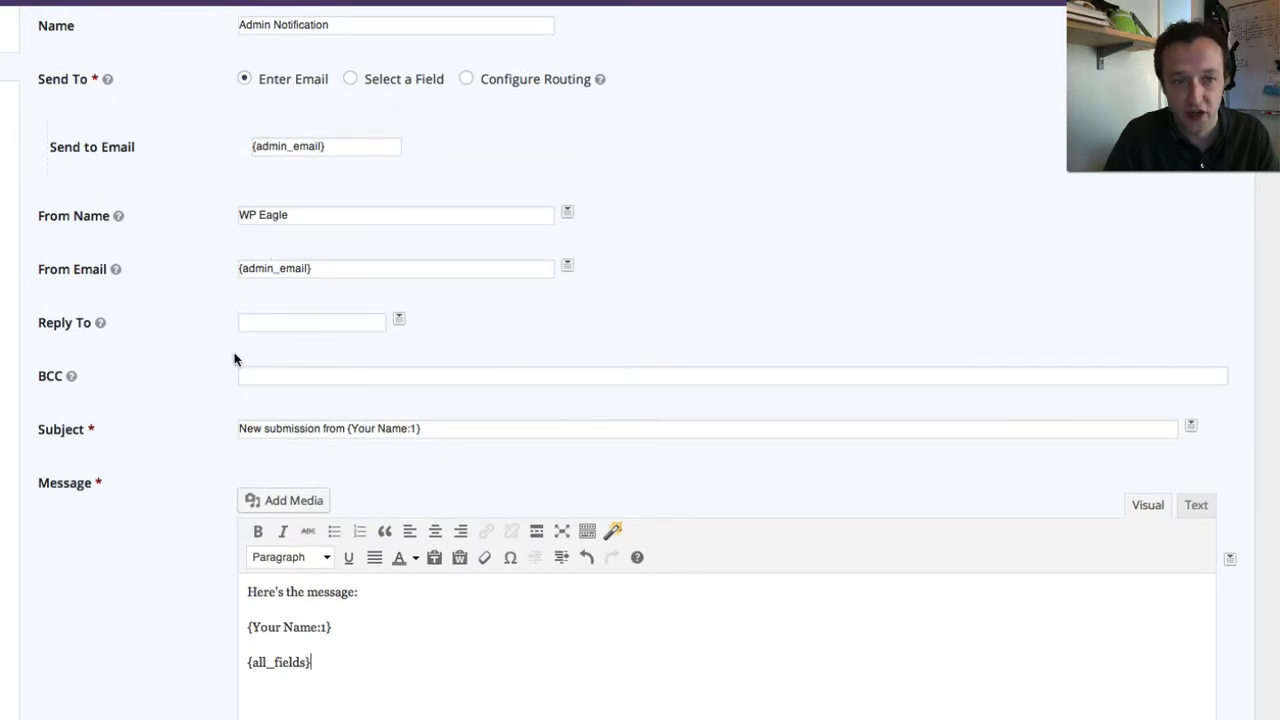
- Set Reply To to the submitted {Email:3} and save the Admin Notification
click(283, 323)
click(399, 322)
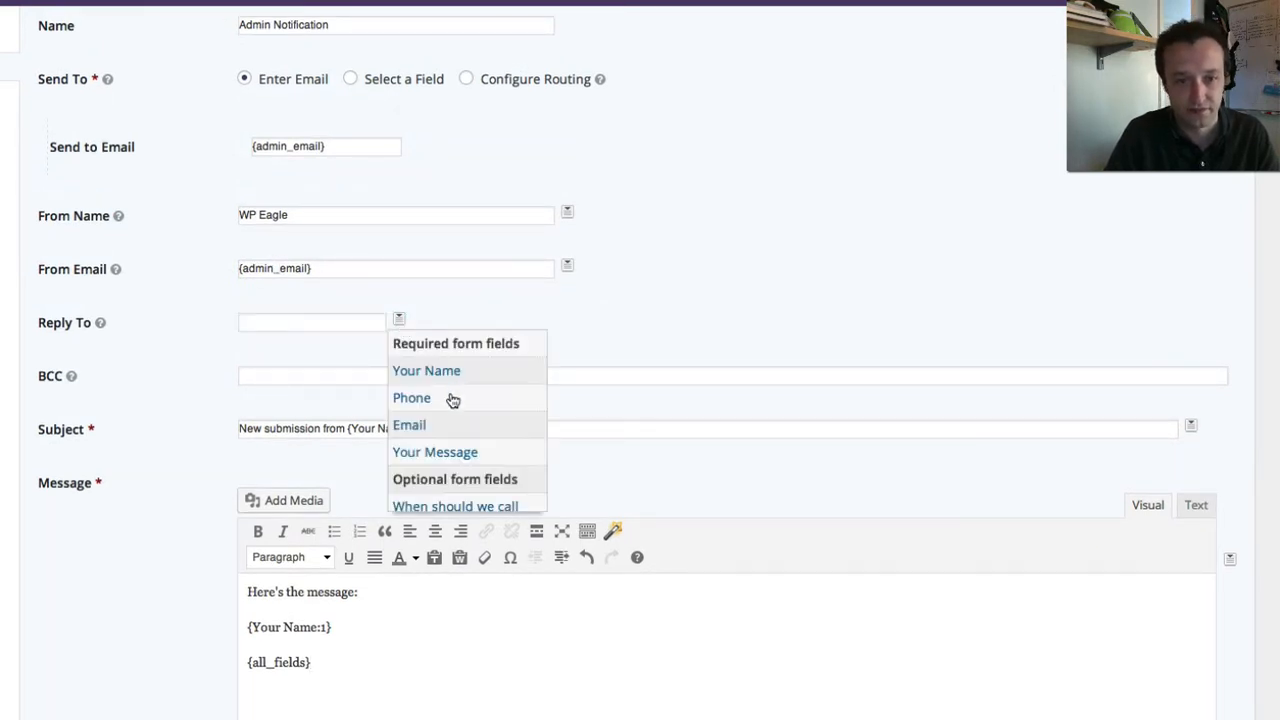
click(417, 424)
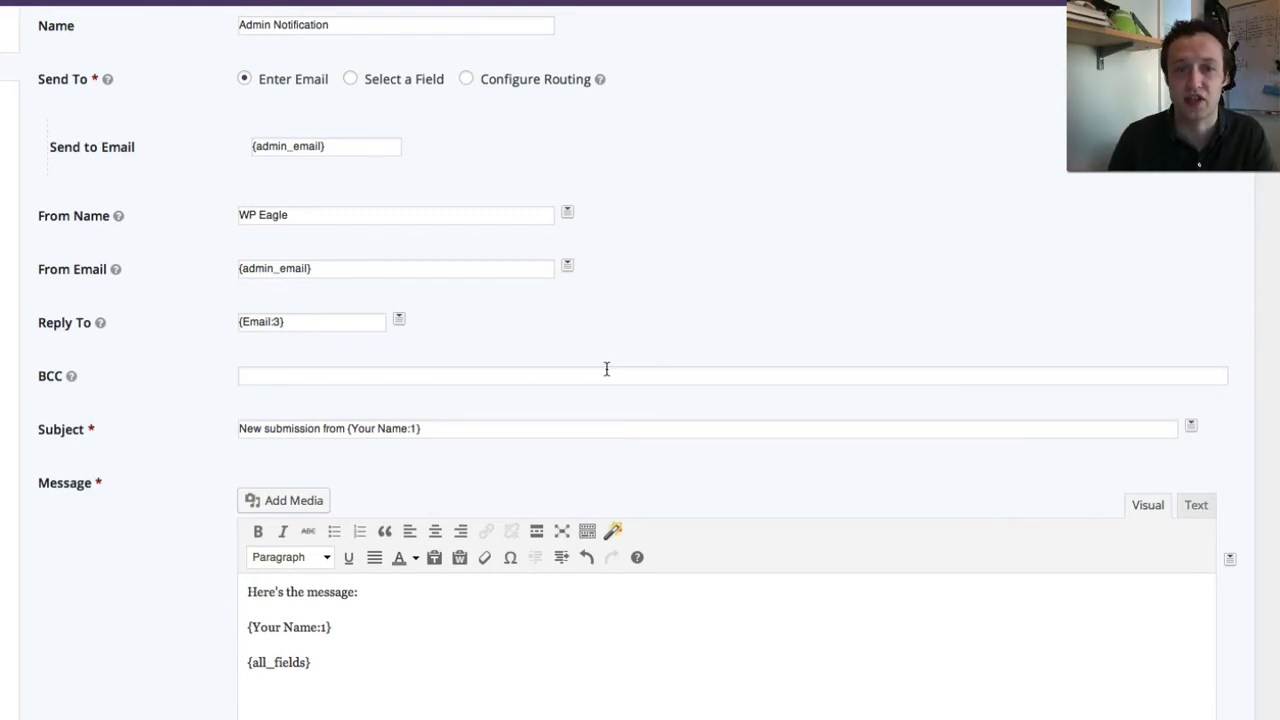
scroll(606, 366, down, 6)
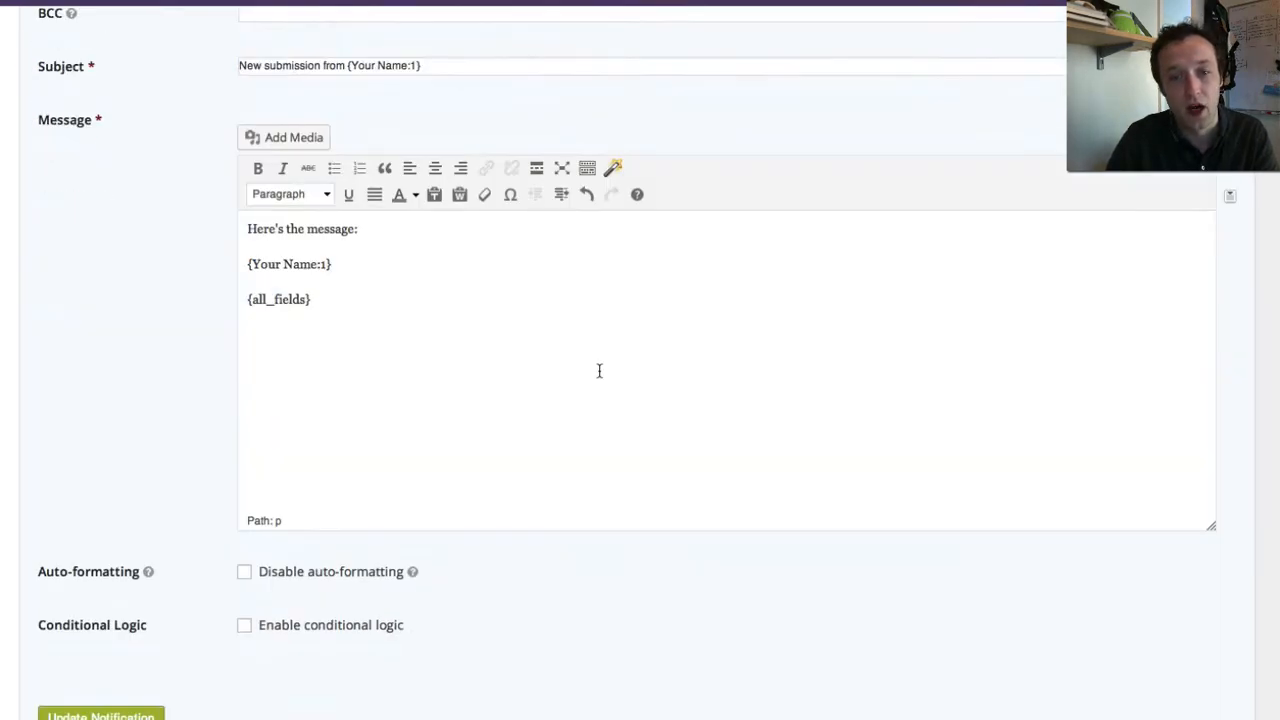
click(109, 517)
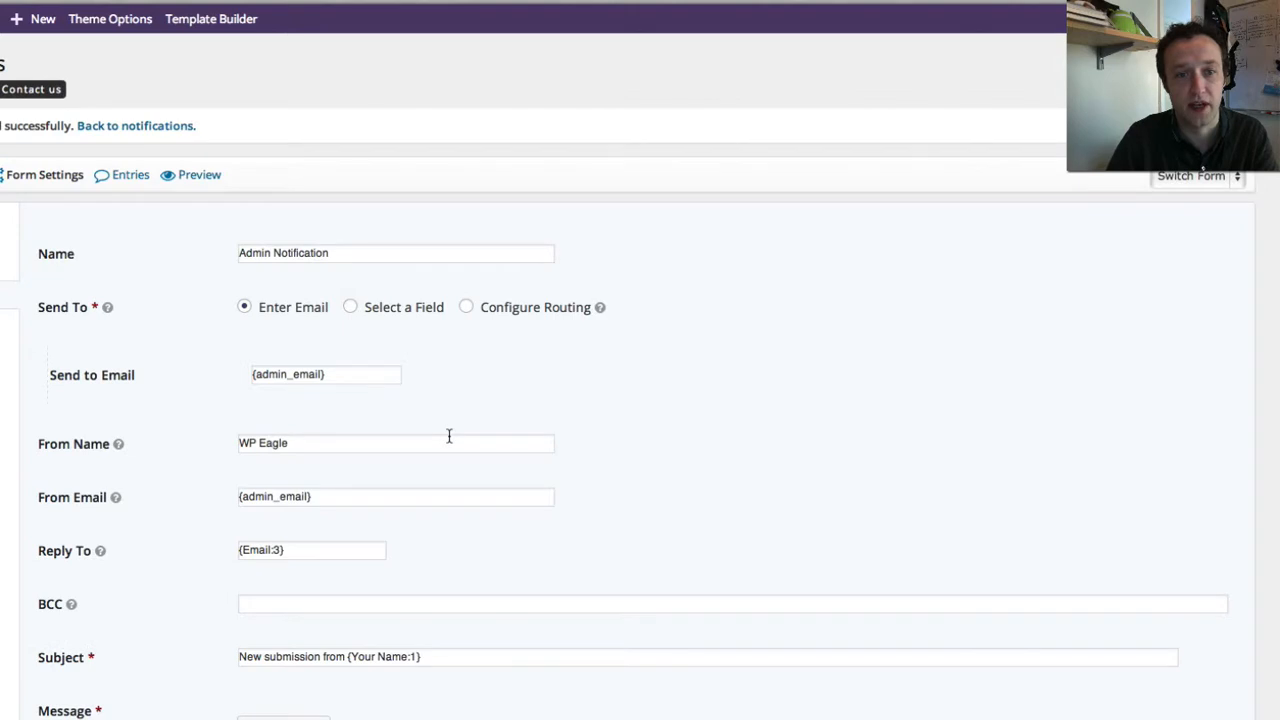
scroll(337, 469, down, 5)
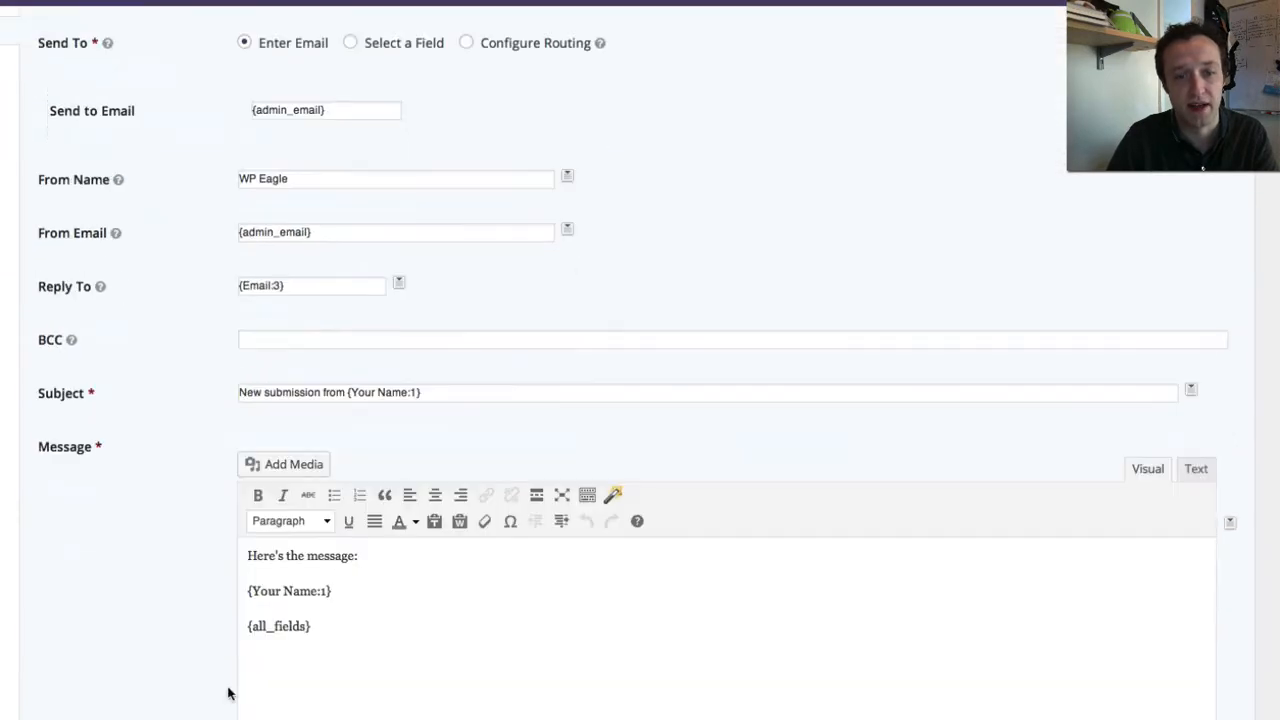
scroll(300, 600, down, 2)
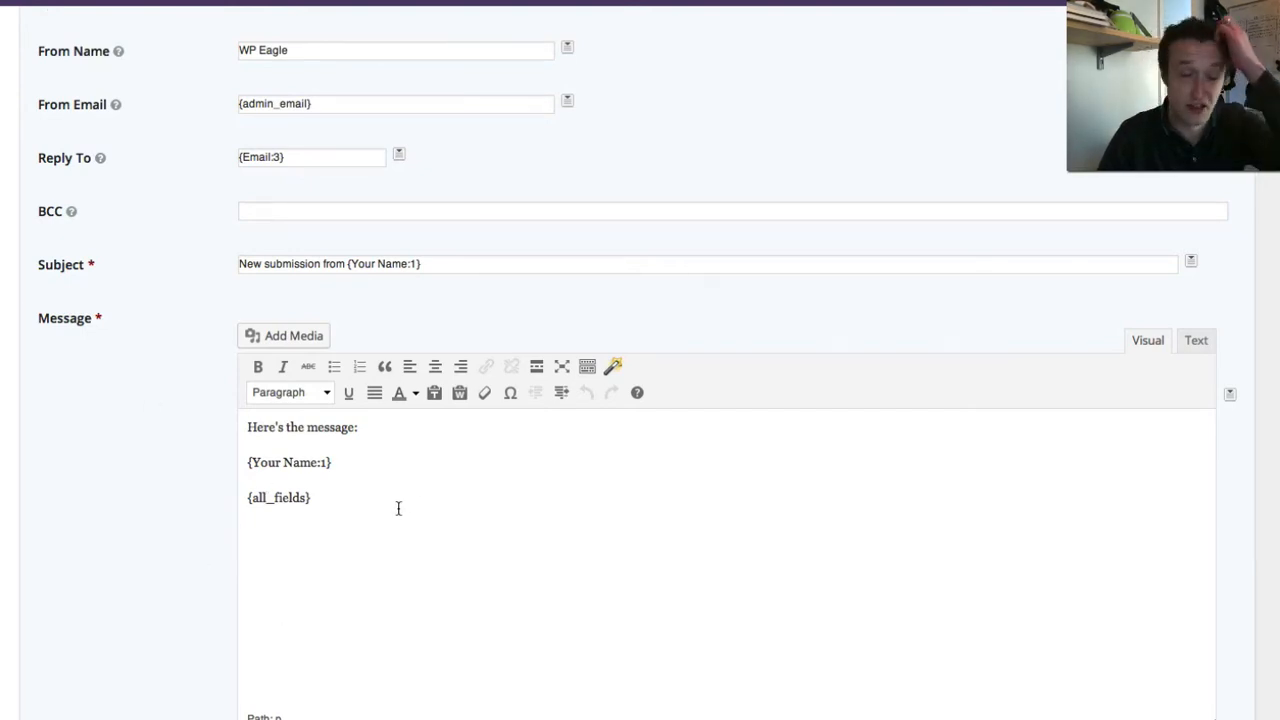
scroll(398, 508, up, 6)
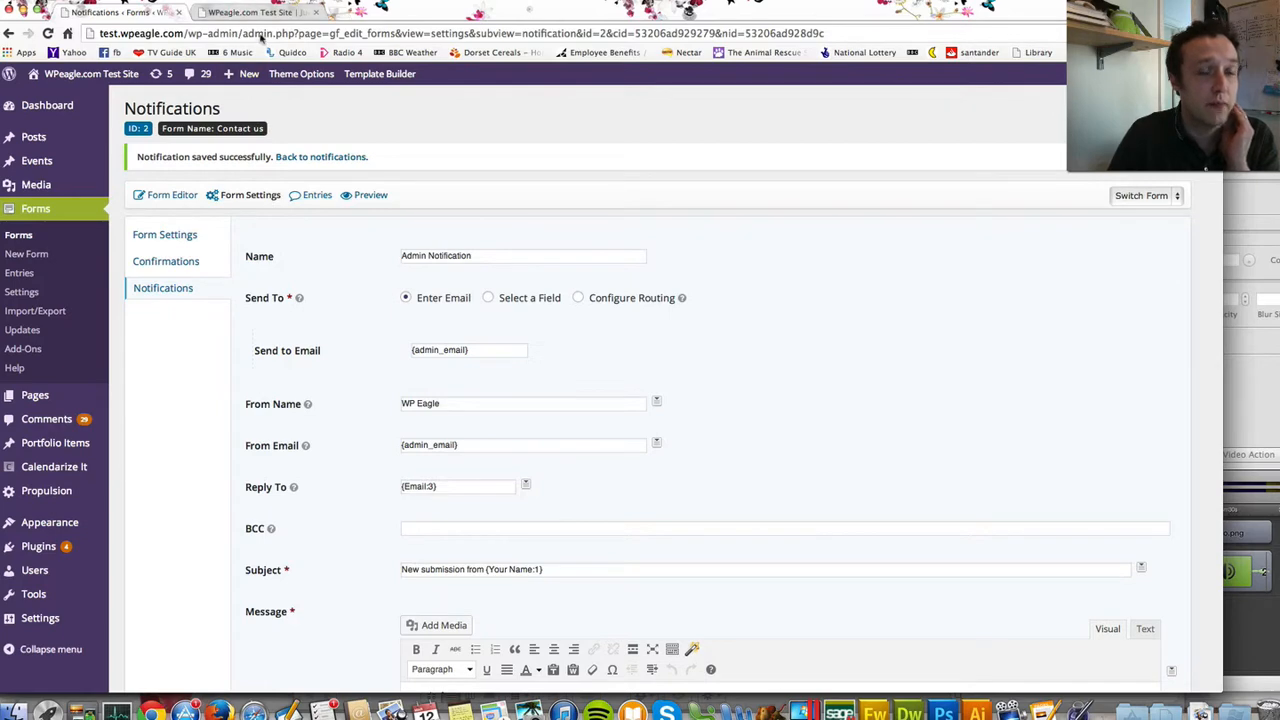
- Start a new WordPress page titled 'Contact us'
click(245, 13)
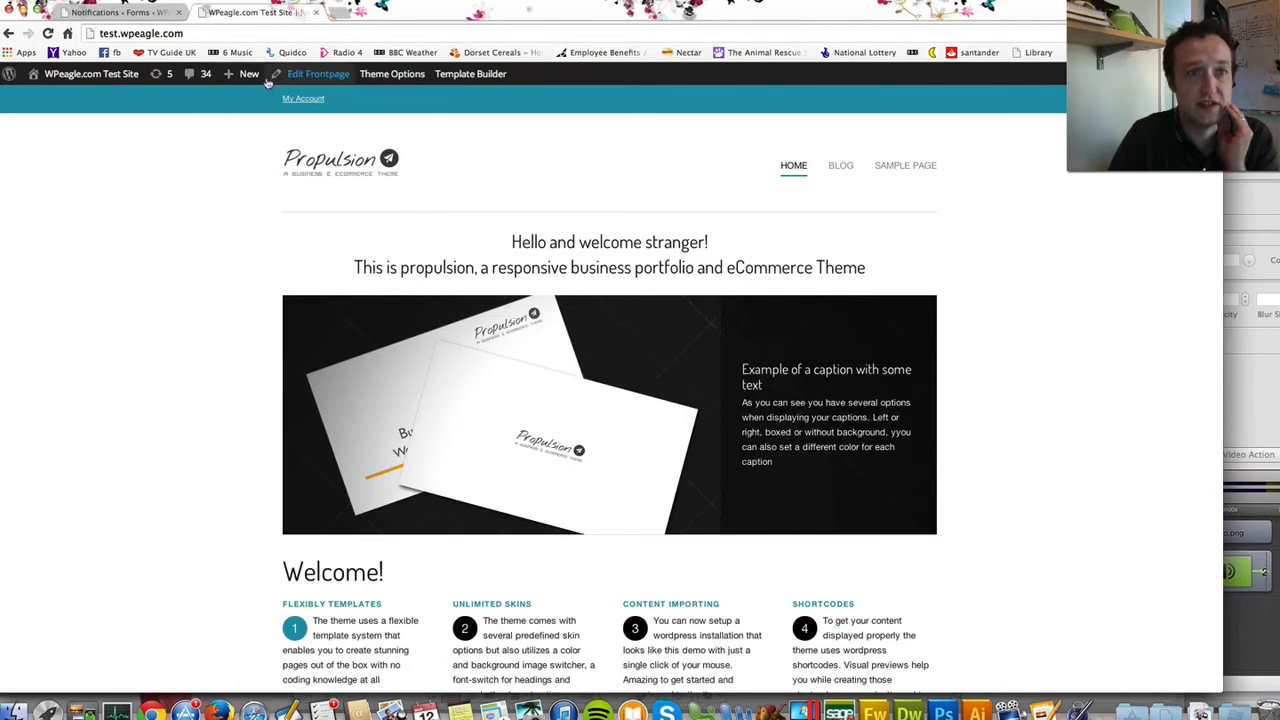
mouse_move(245, 76)
click(238, 135)
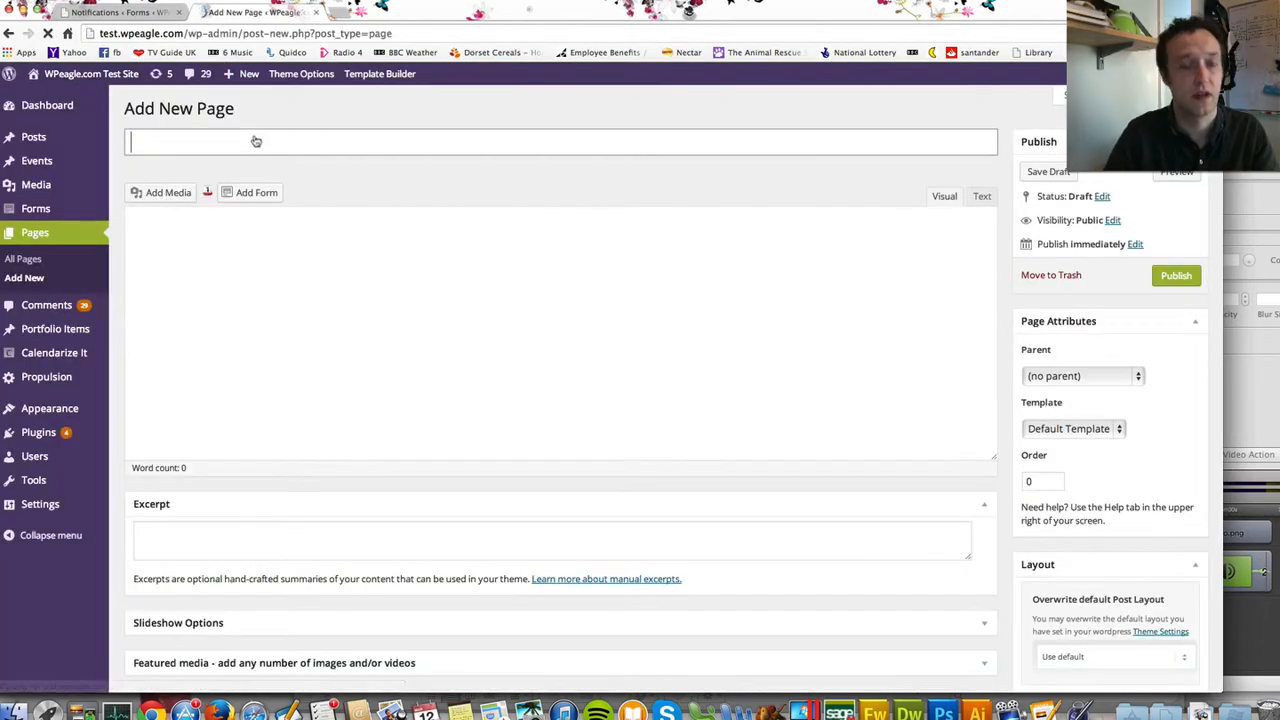
text(Contact us)
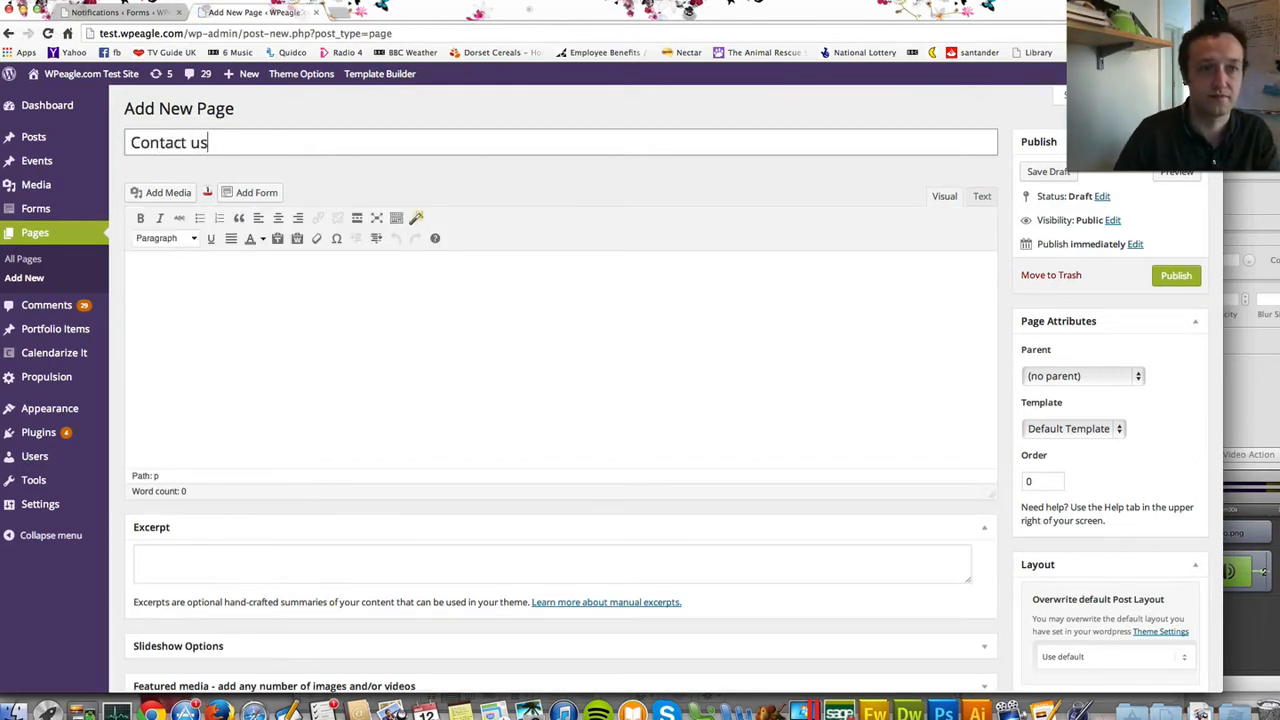
click(234, 291)
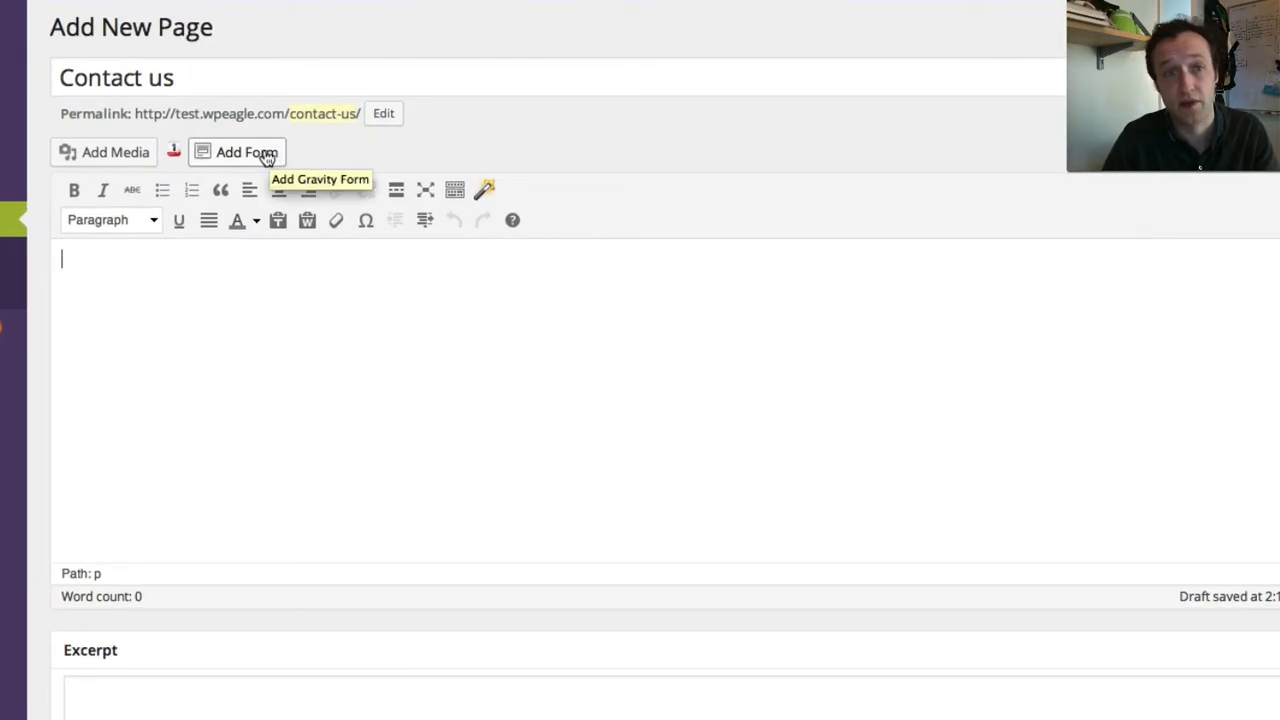
- Embed the Contact us form with its title shown and description hidden
click(263, 155)
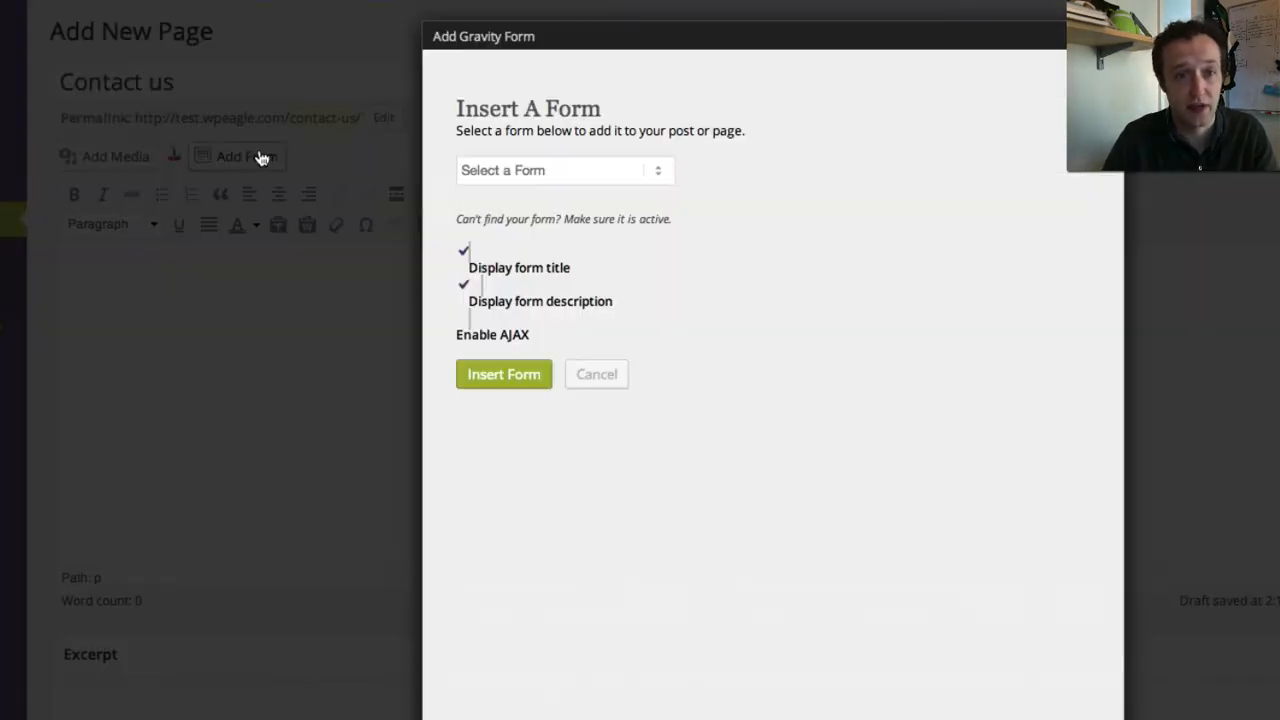
click(632, 172)
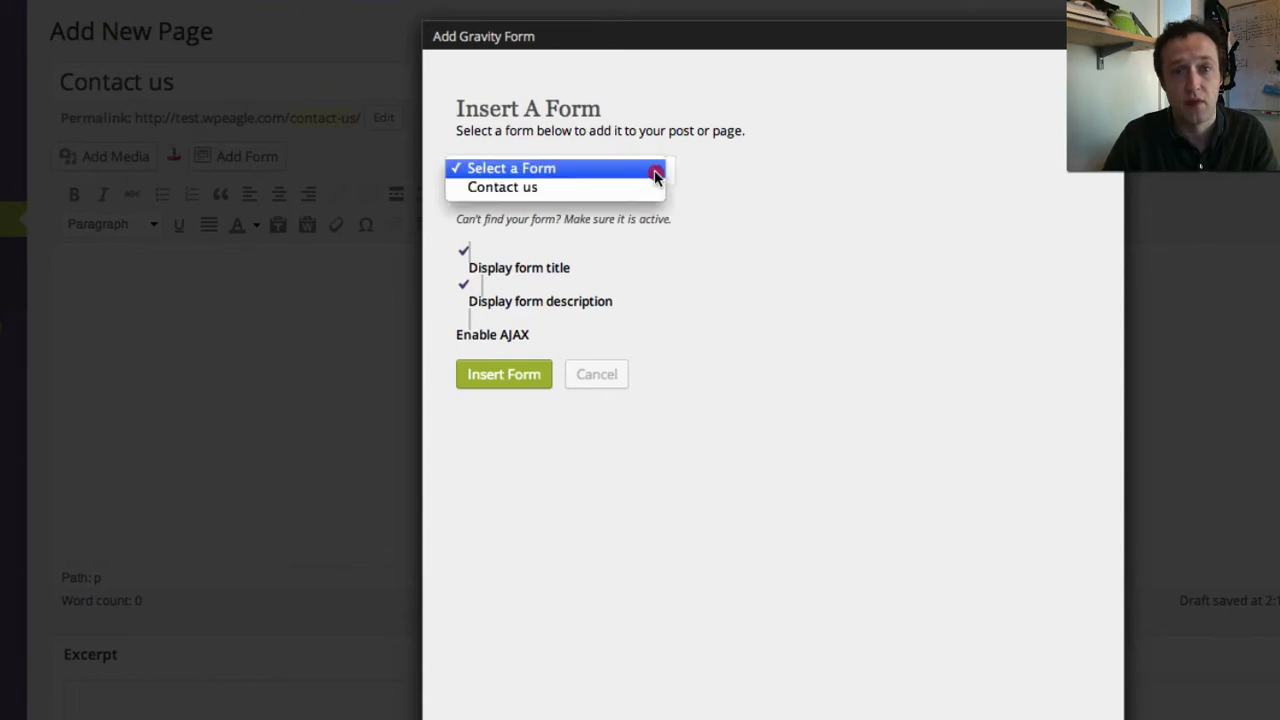
click(648, 189)
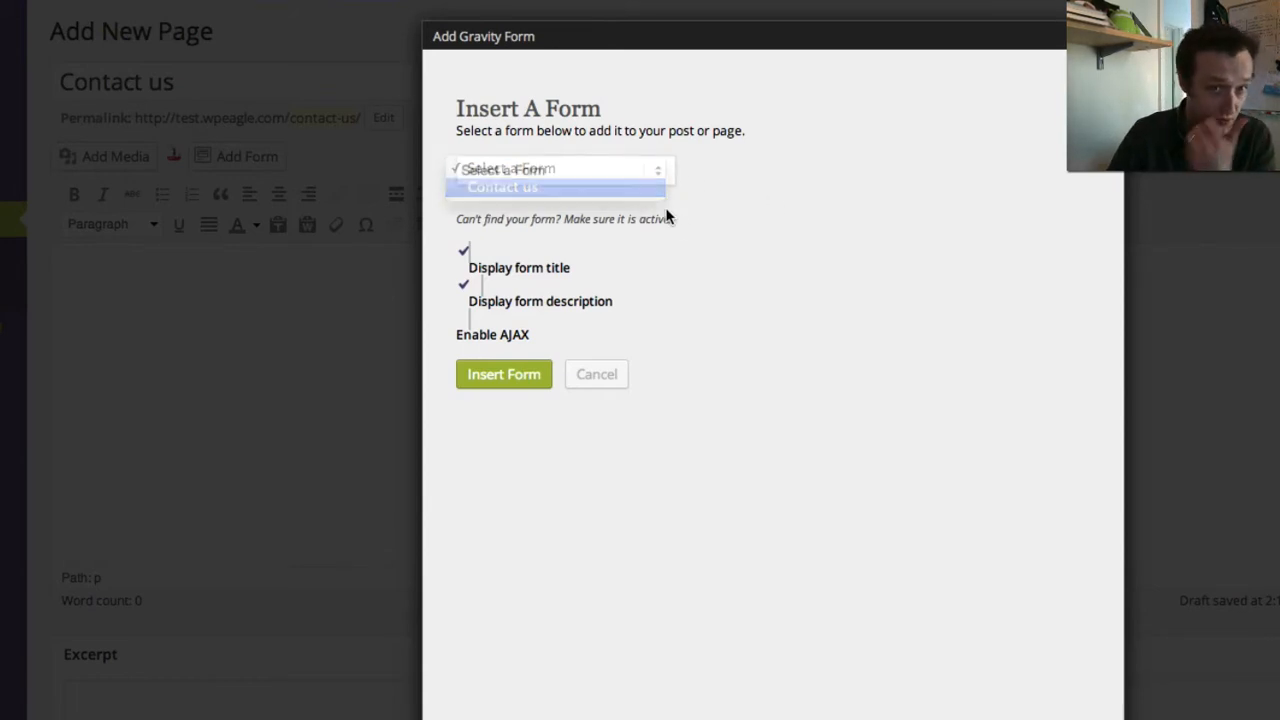
click(464, 257)
click(460, 254)
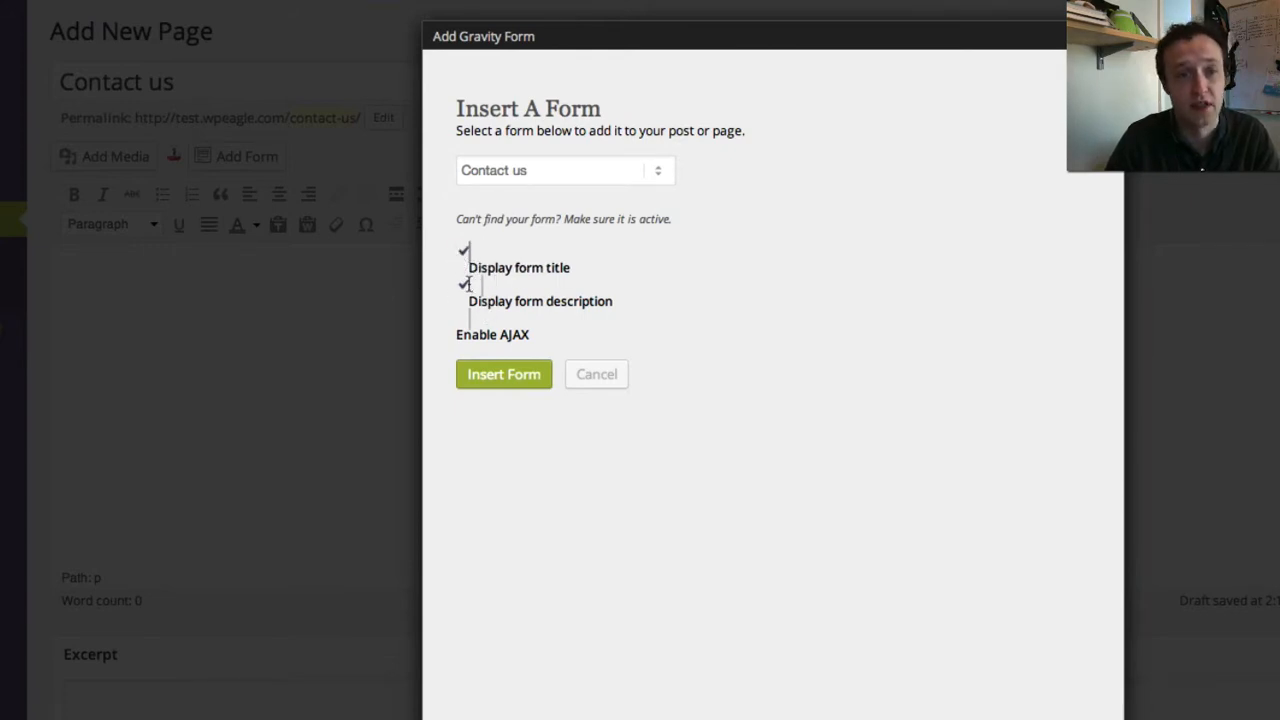
click(466, 289)
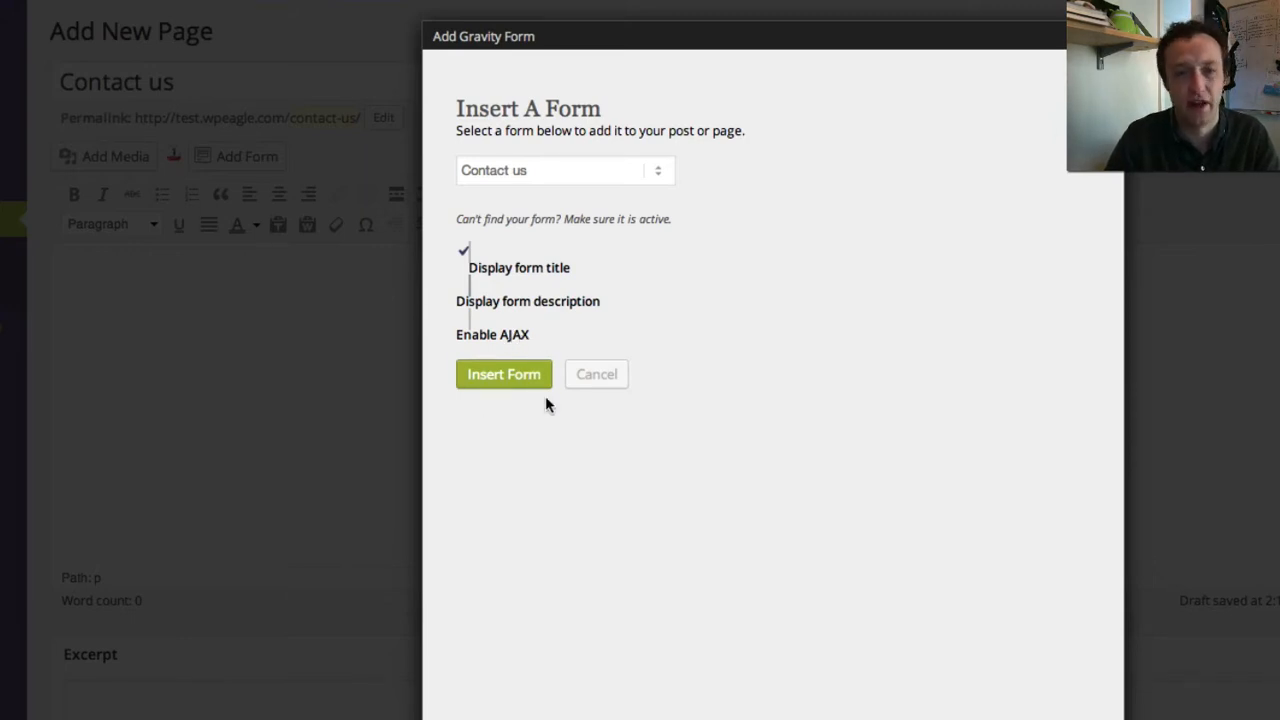
click(496, 377)
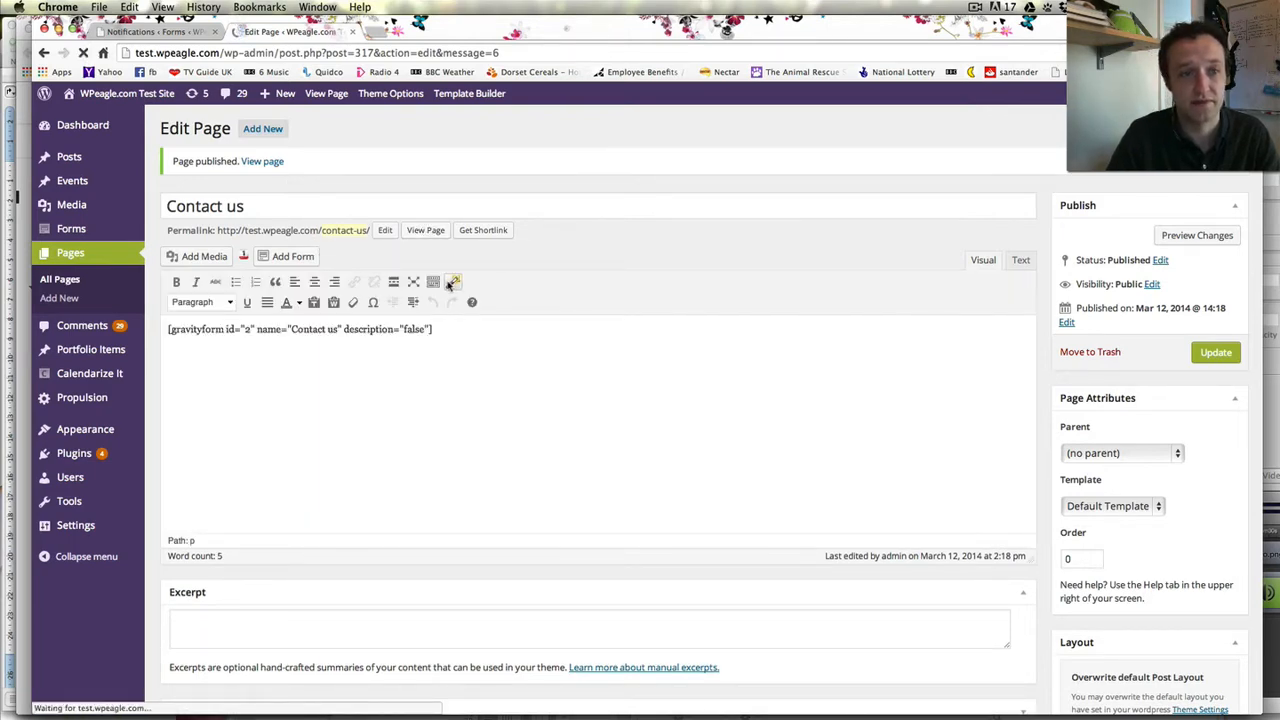
- Fill in a test name, phone, email and message, choose Tomorrow, and send the form
scroll(537, 360, down, 3)
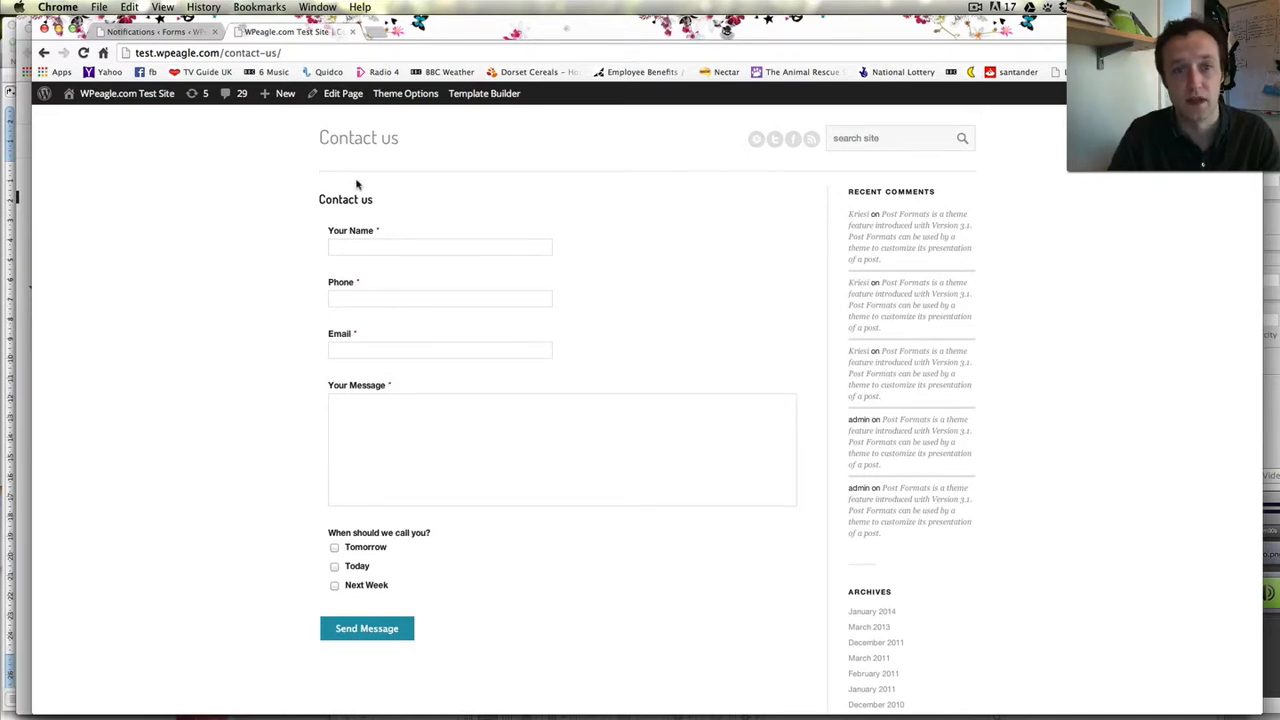
click(393, 245)
text(Alex)
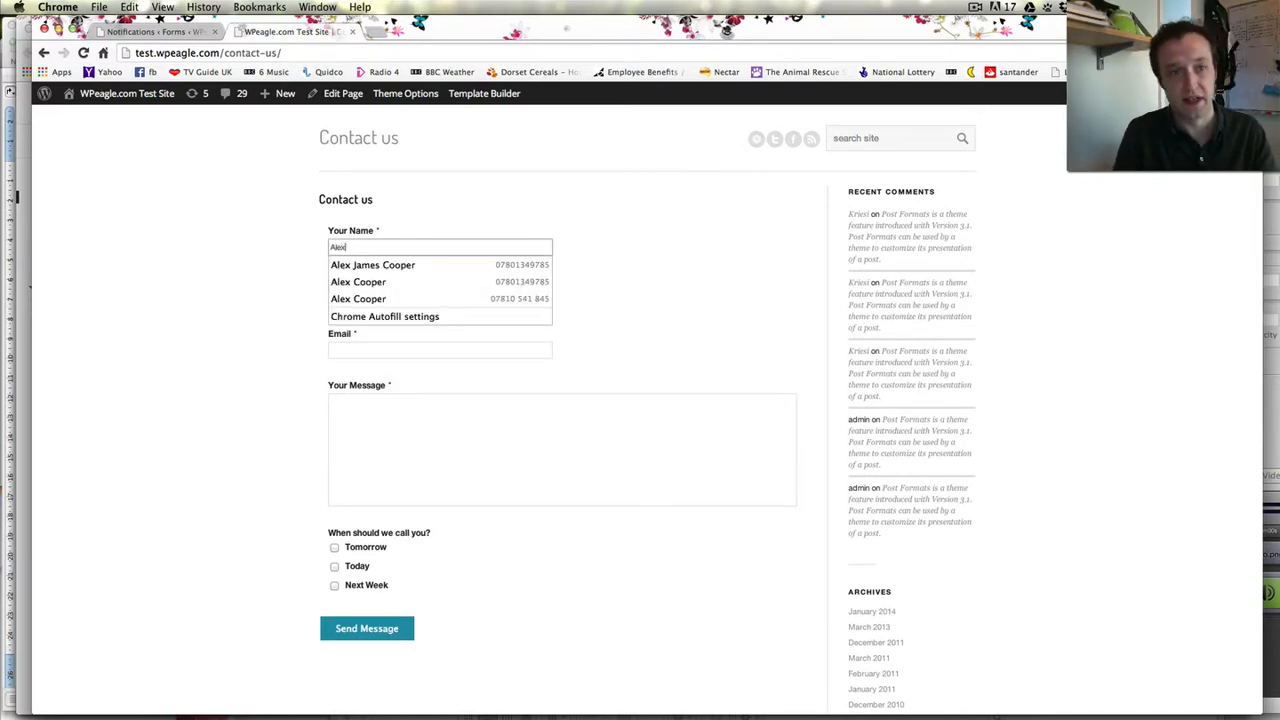
key(Tab)
key(Tab)
text(§)
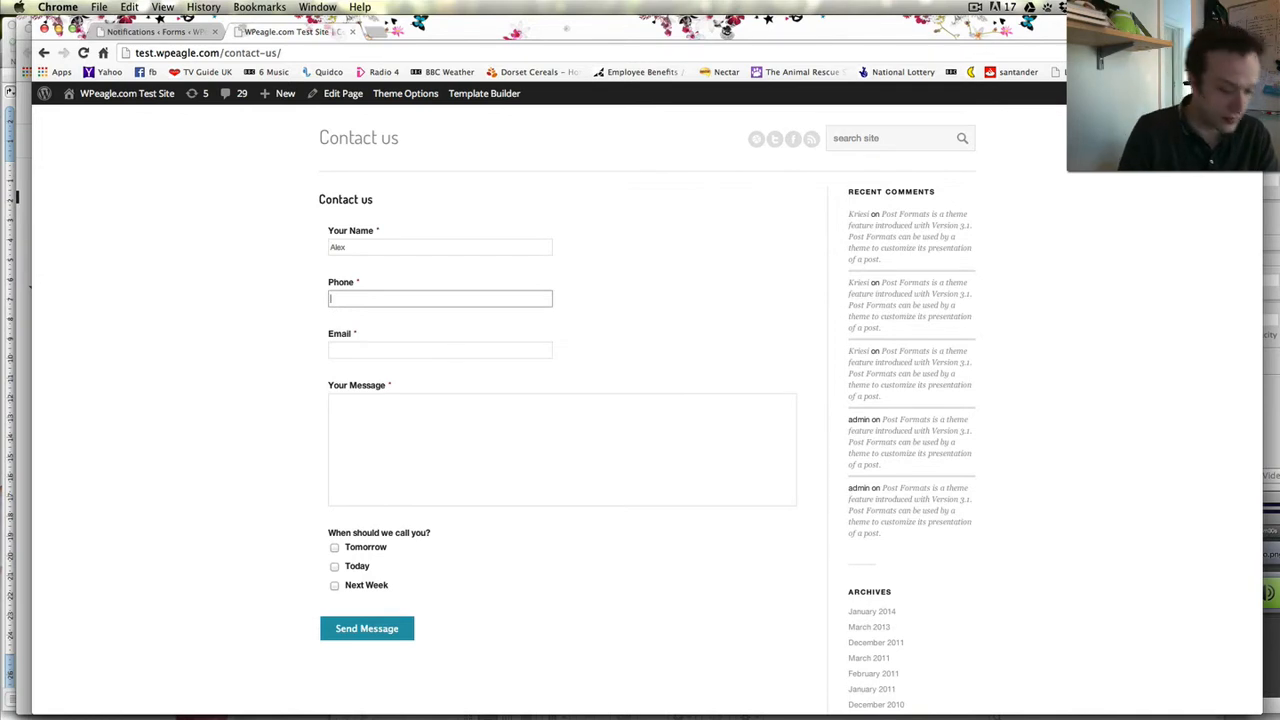
text(012345)
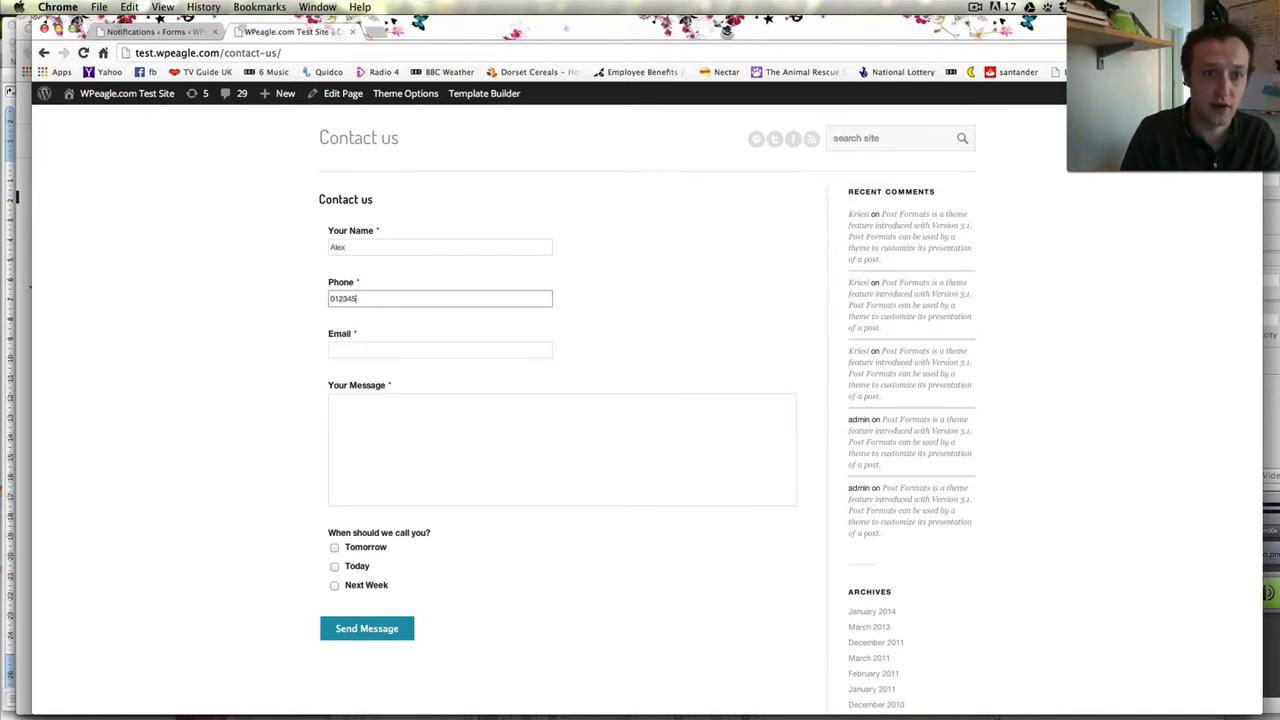
text(678910)
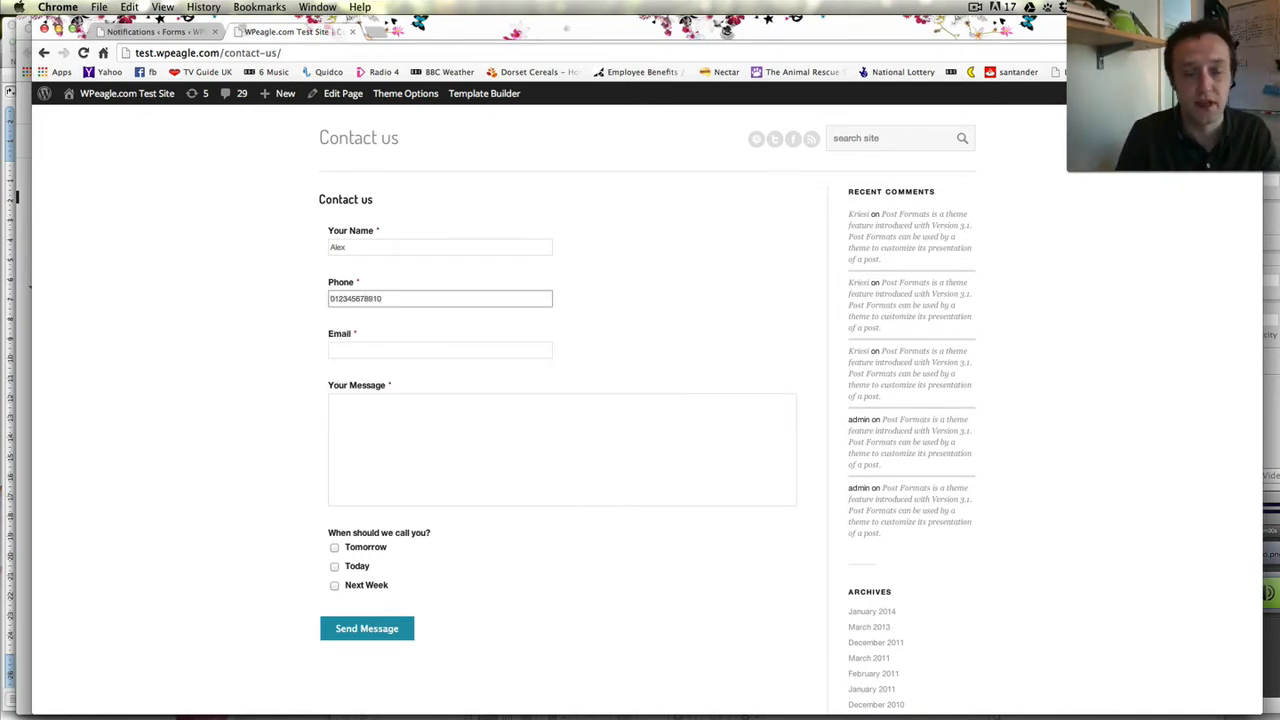
key(Tab)
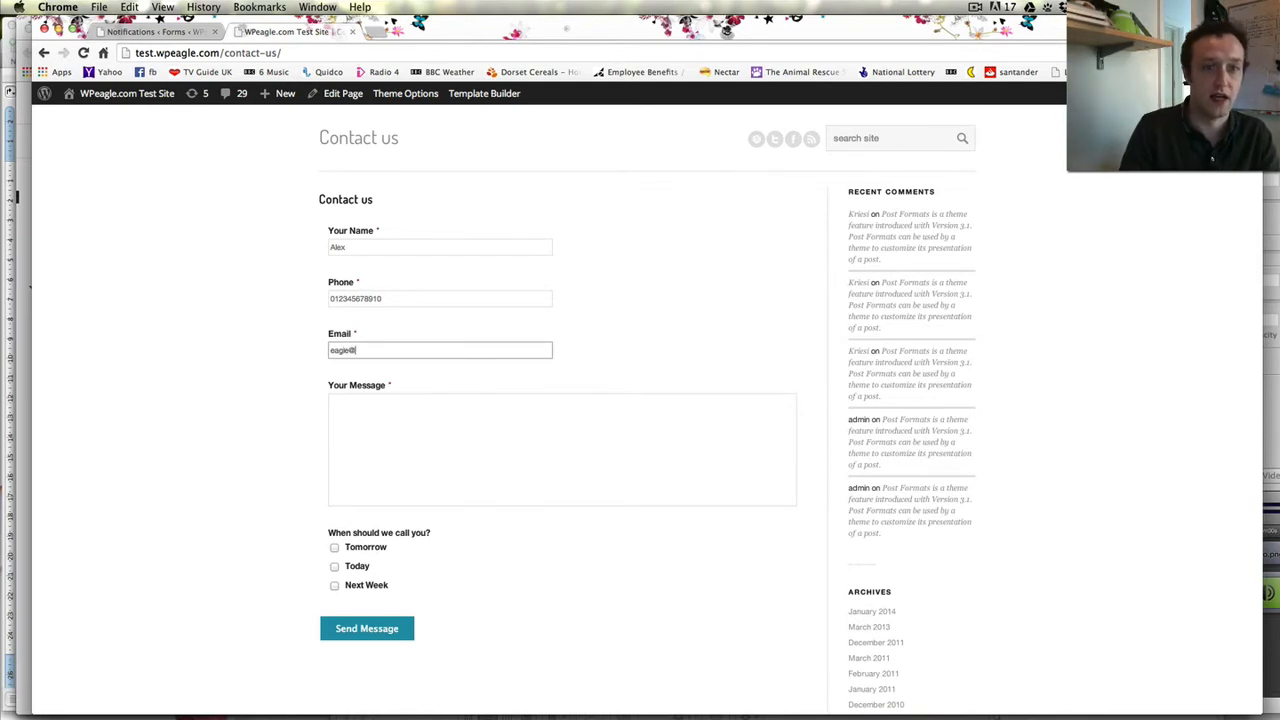
key(Tab)
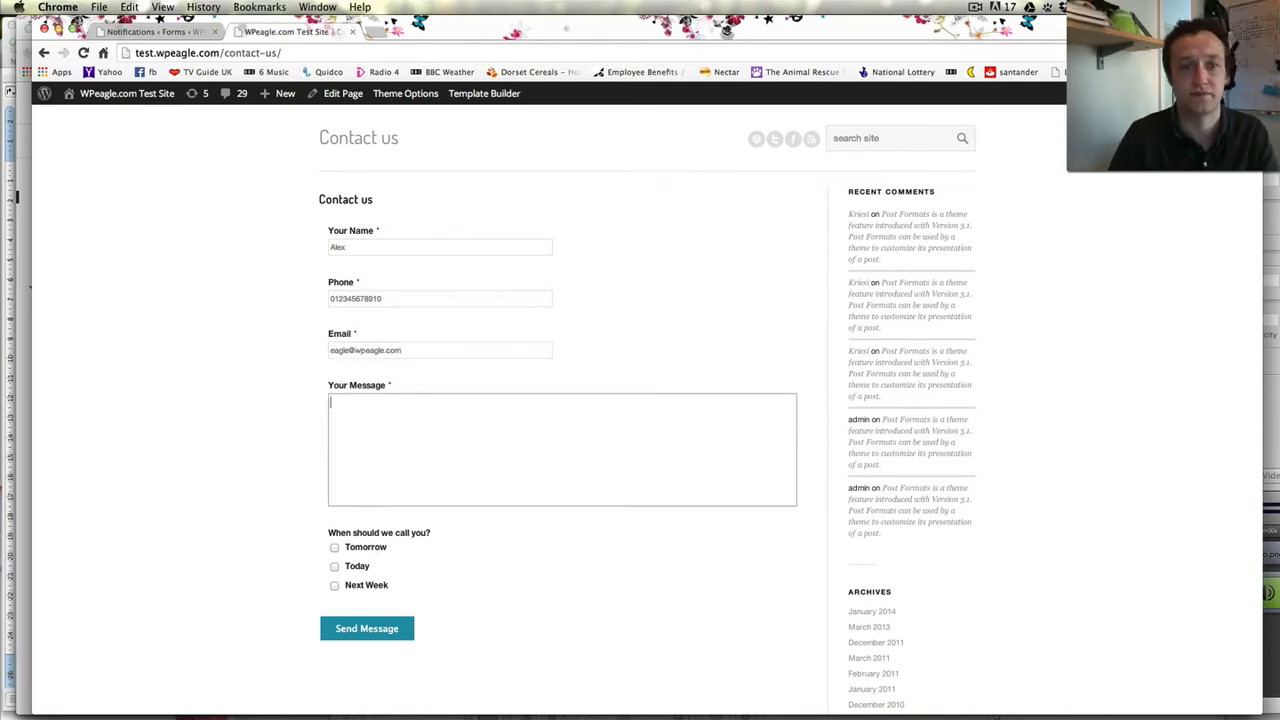
text(This a test message)
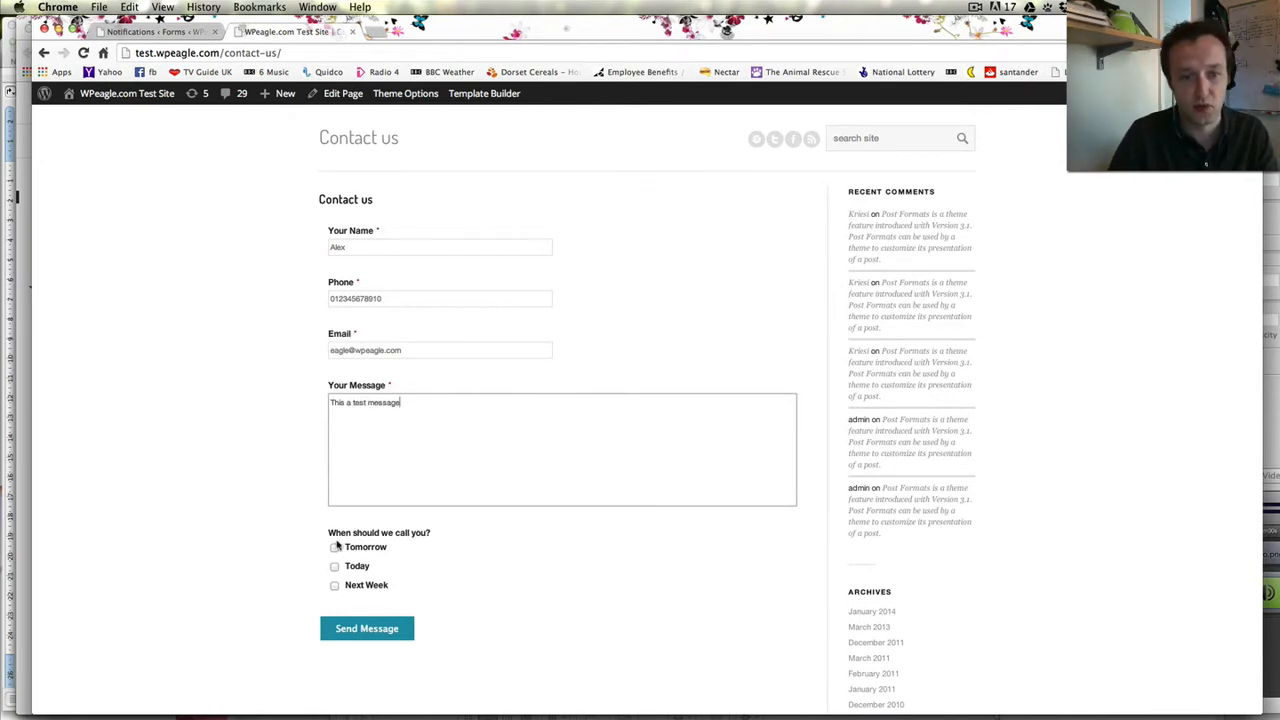
click(335, 547)
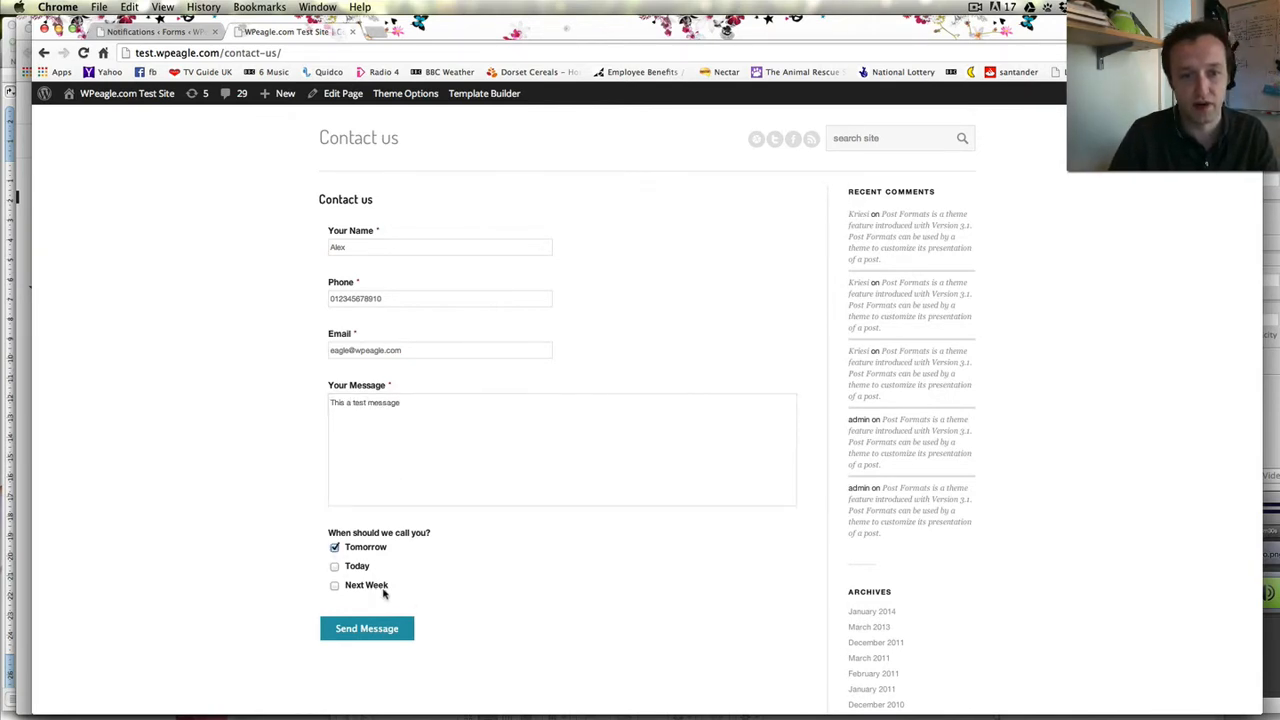
click(346, 628)
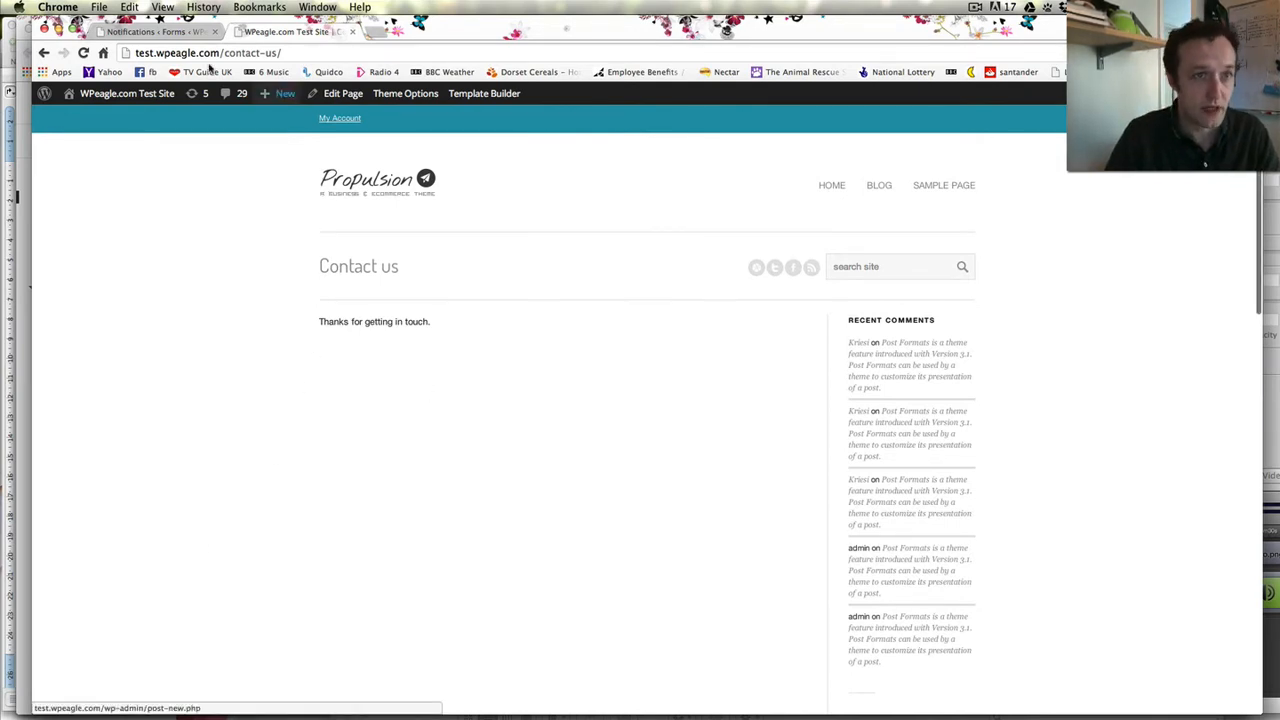
- View the Contact us form's test entry under Entries, then return to the forms list
click(155, 31)
click(92, 255)
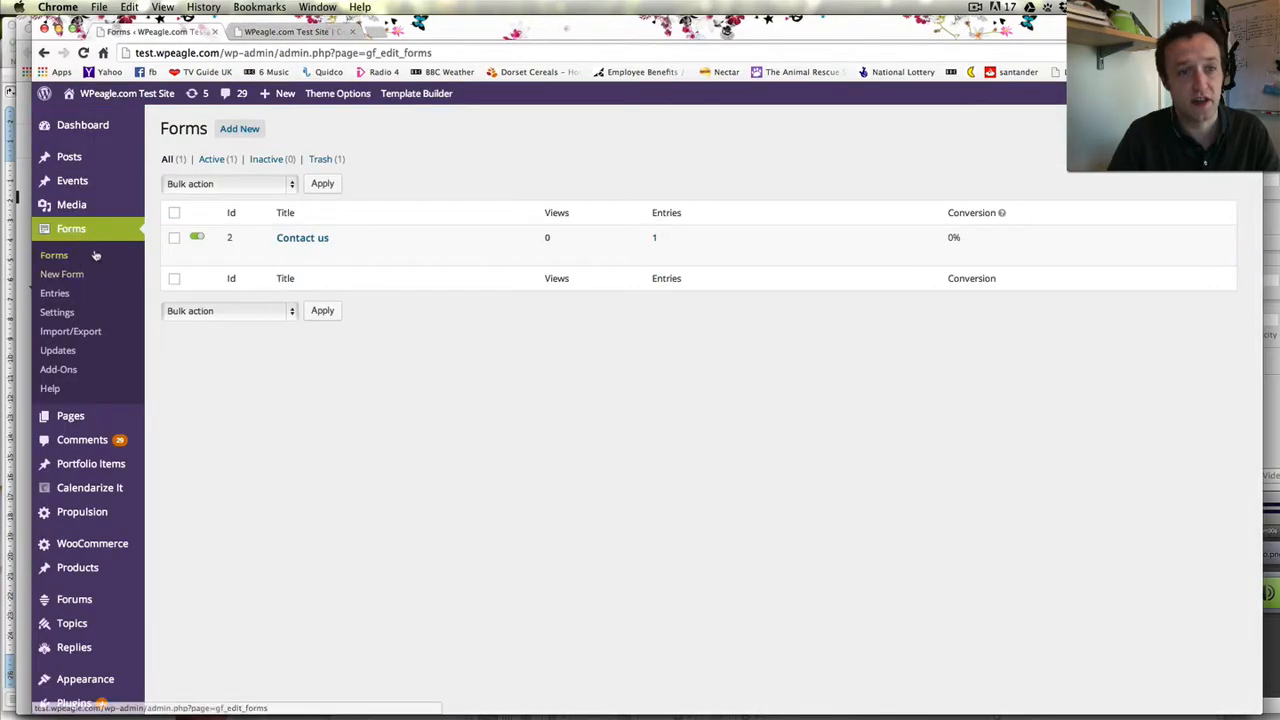
click(55, 293)
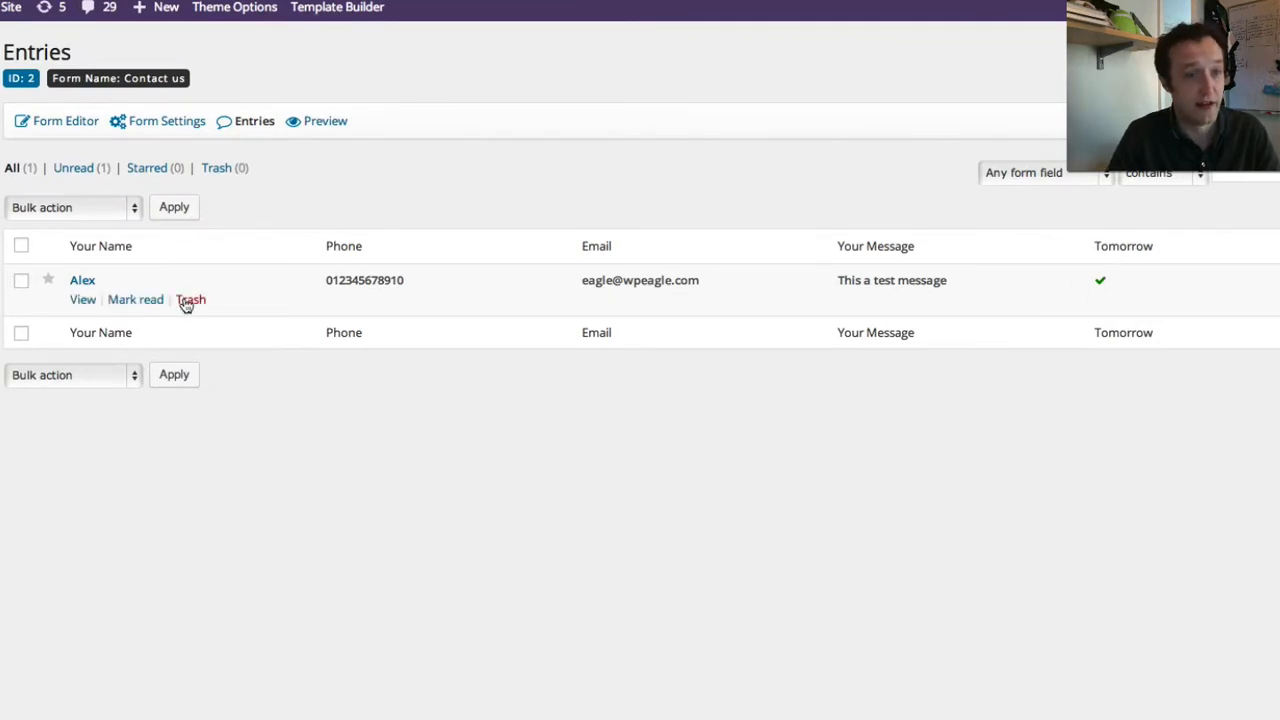
click(73, 300)
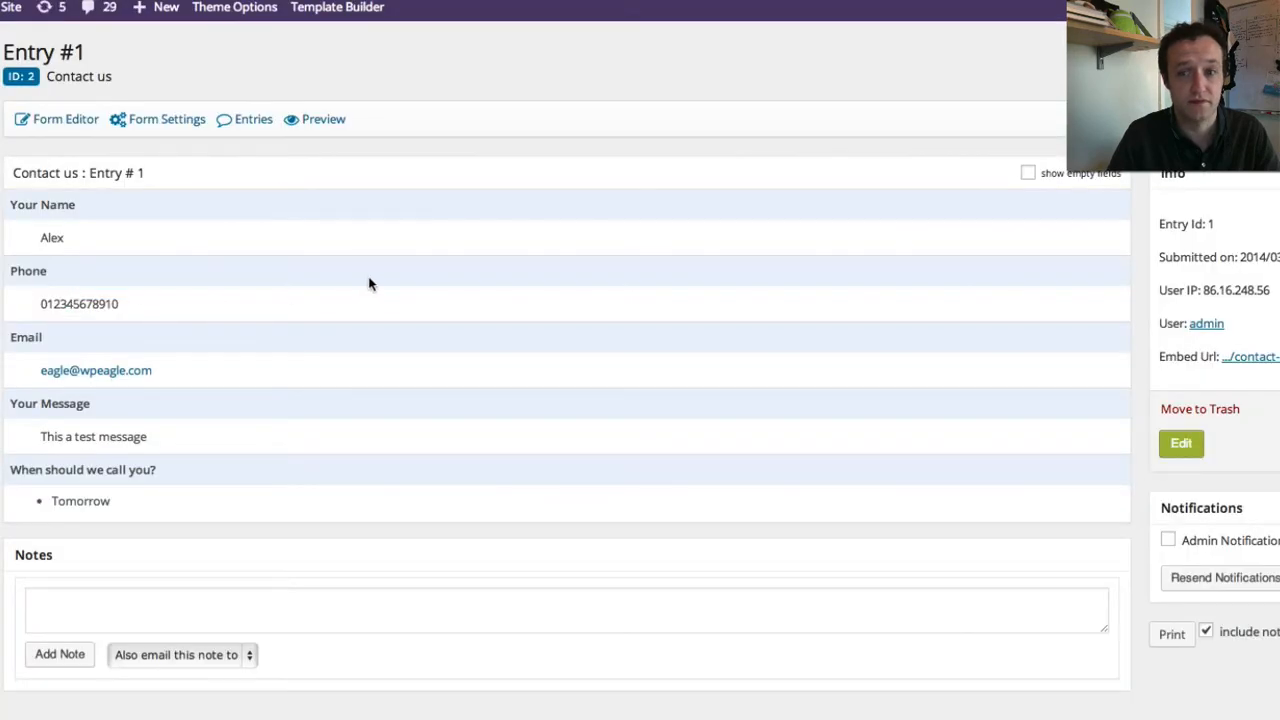
scroll(369, 284, down, 1)
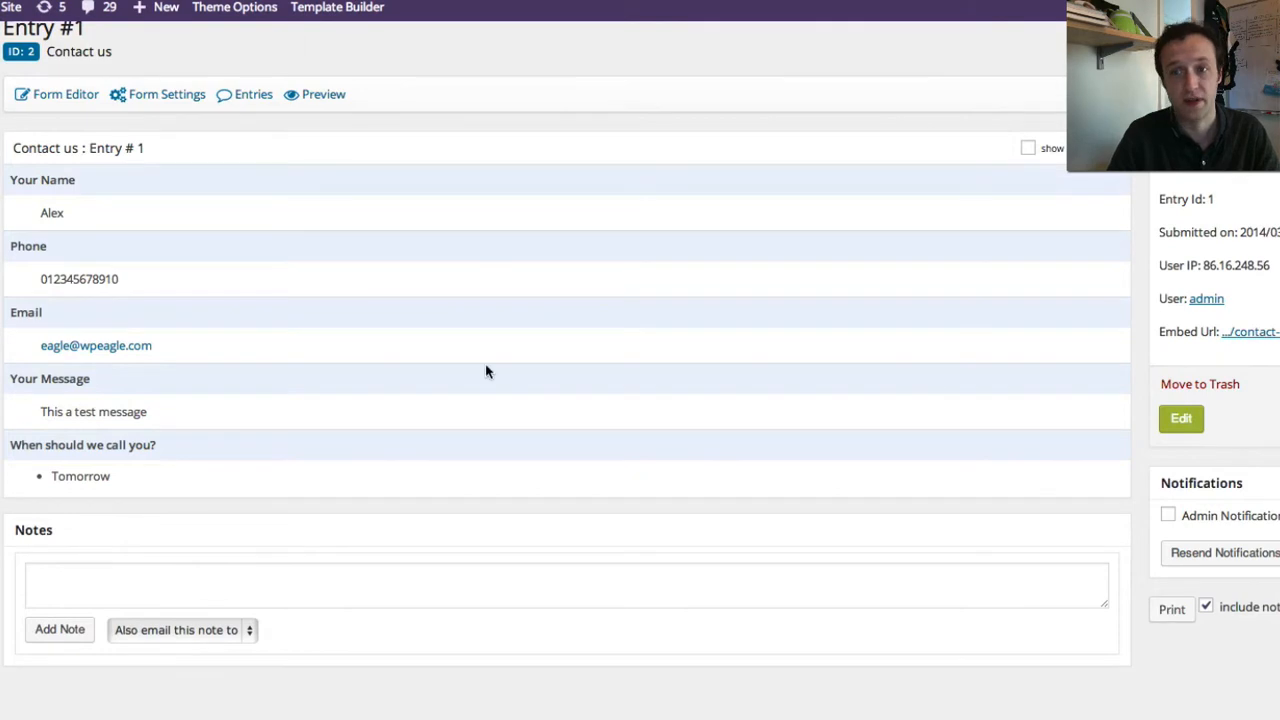
scroll(566, 360, up, 1)
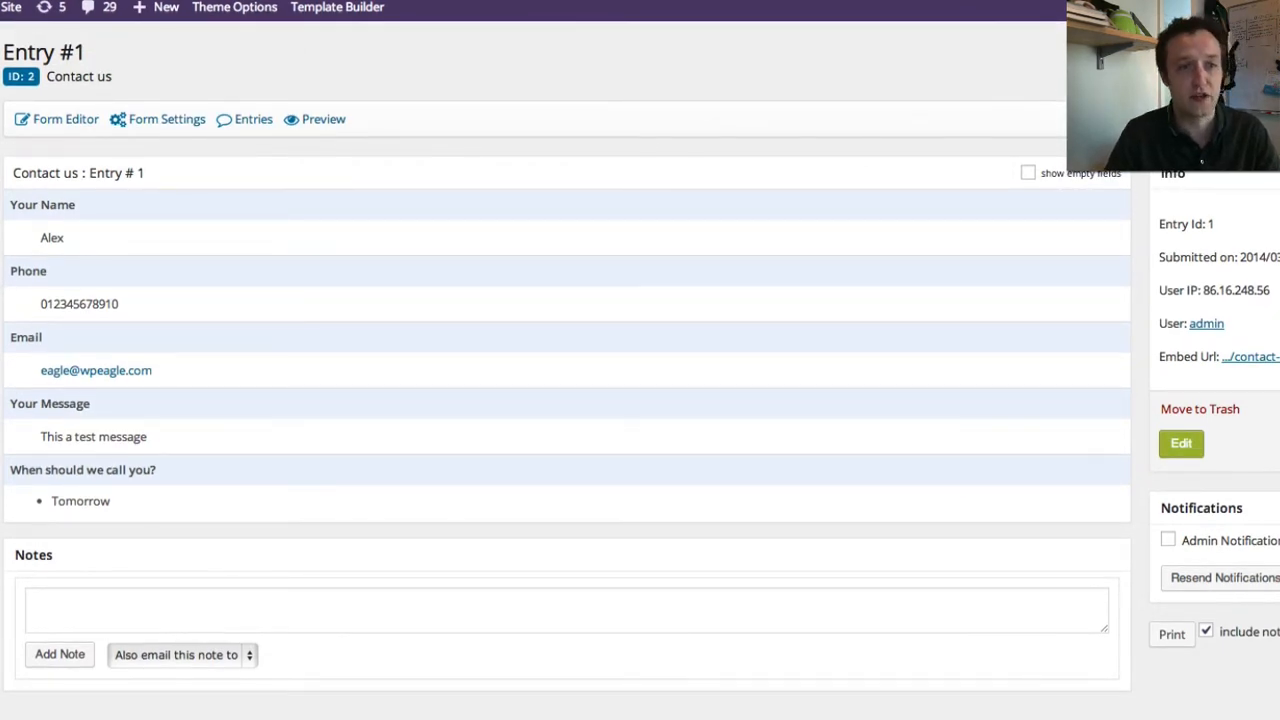
click(20, 249)
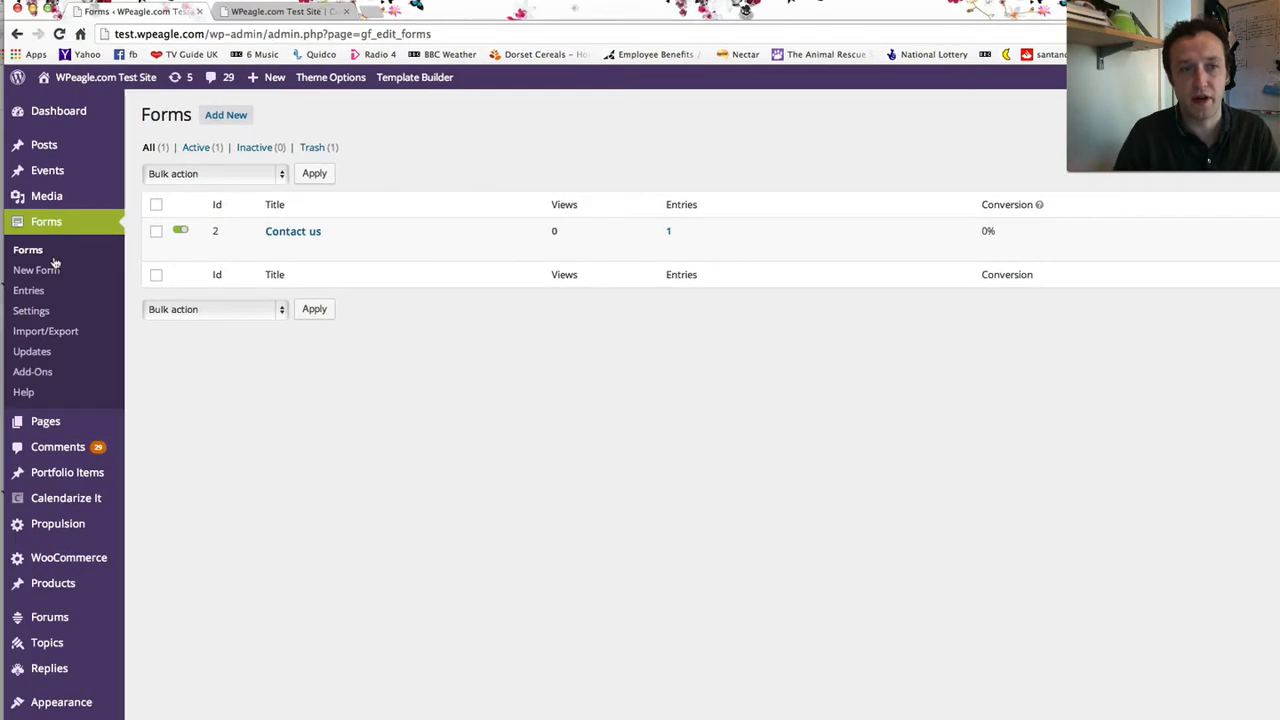
- Create the Sidebar form and add a required Name field in Simple format
click(226, 115)
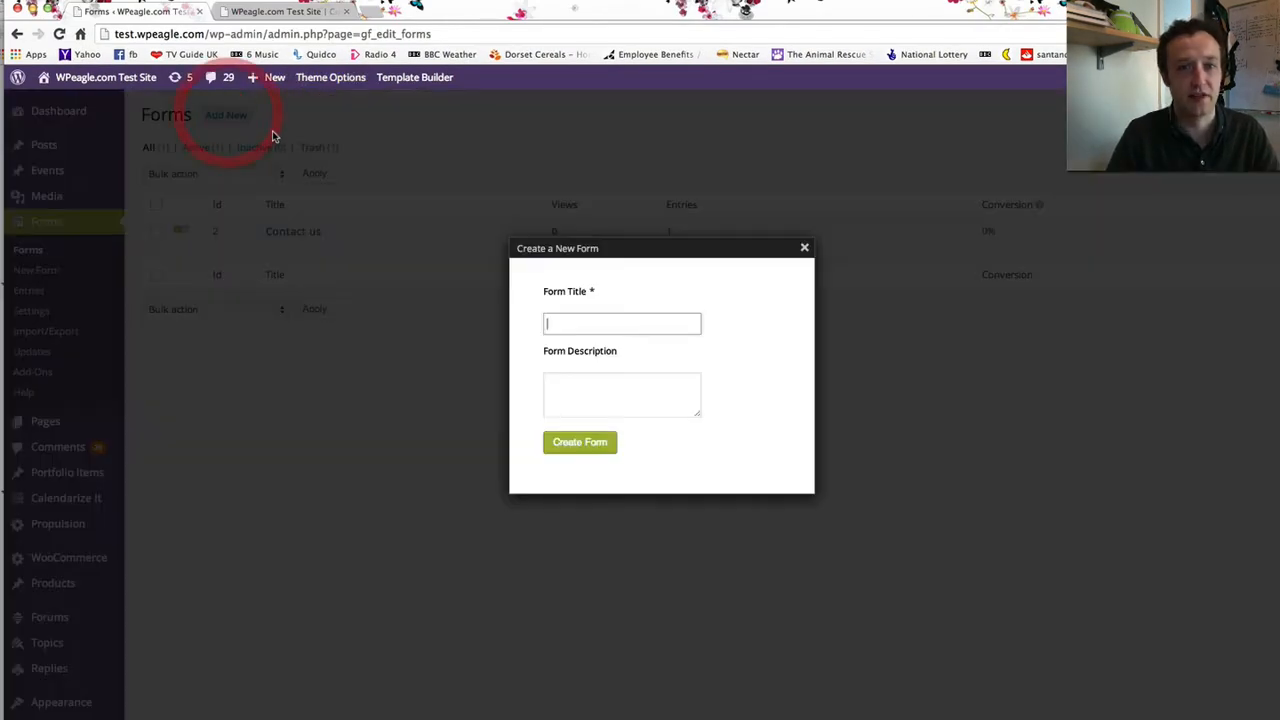
text(Sidebar)
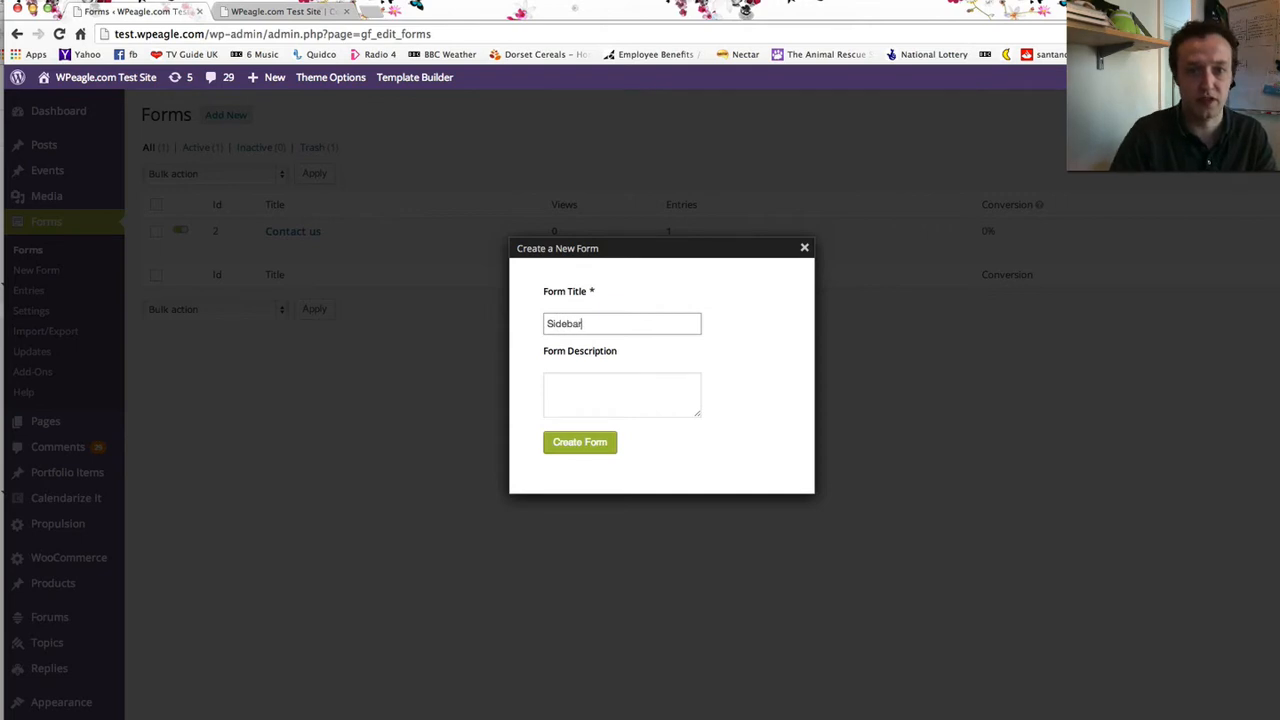
click(590, 443)
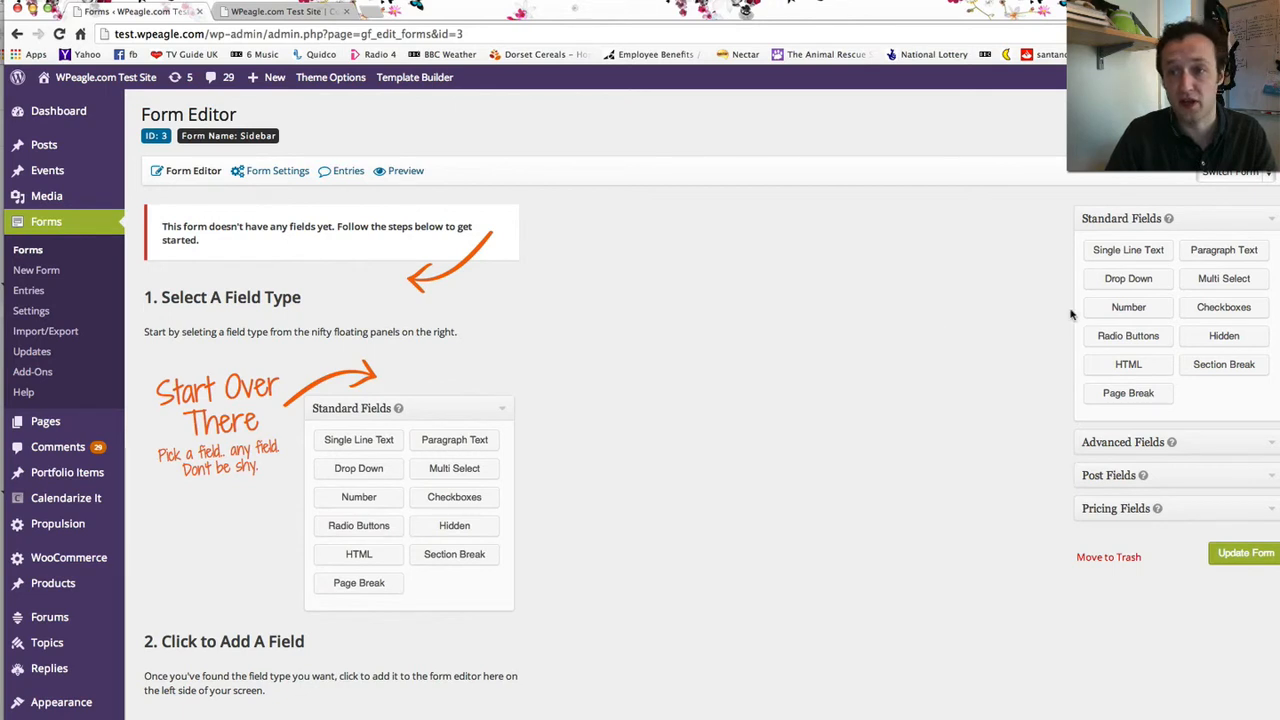
click(1151, 447)
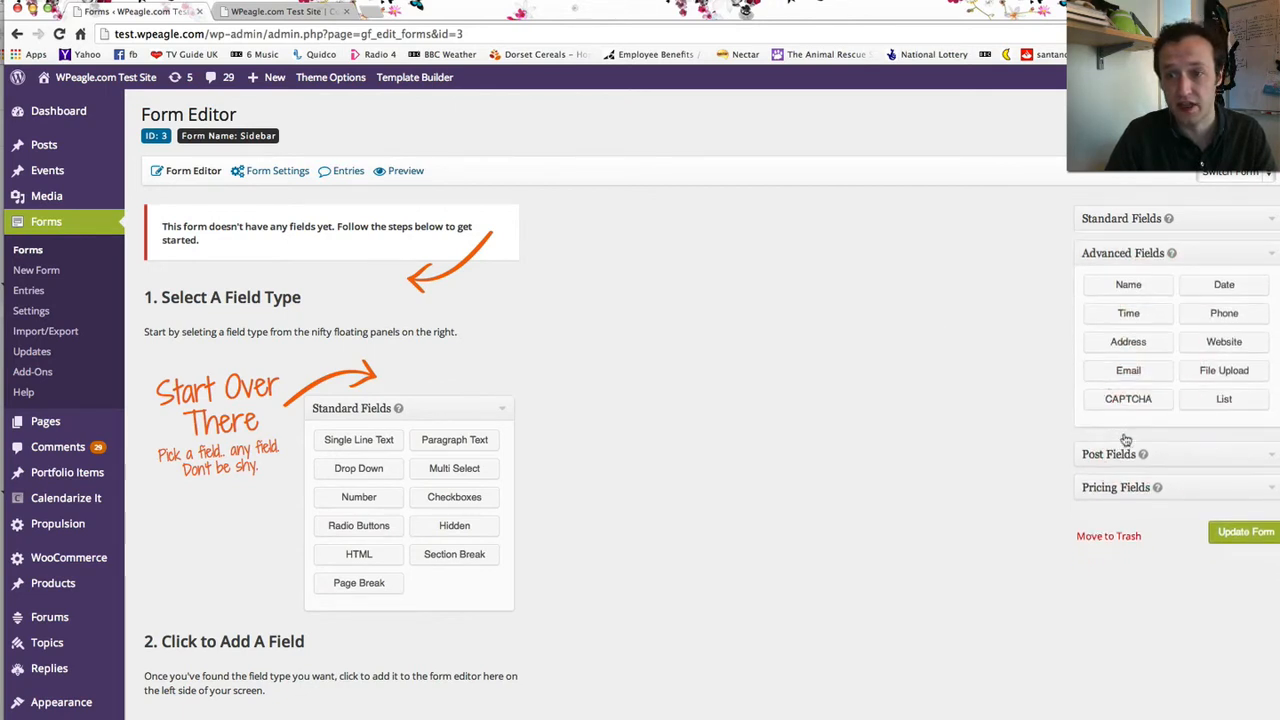
click(1149, 292)
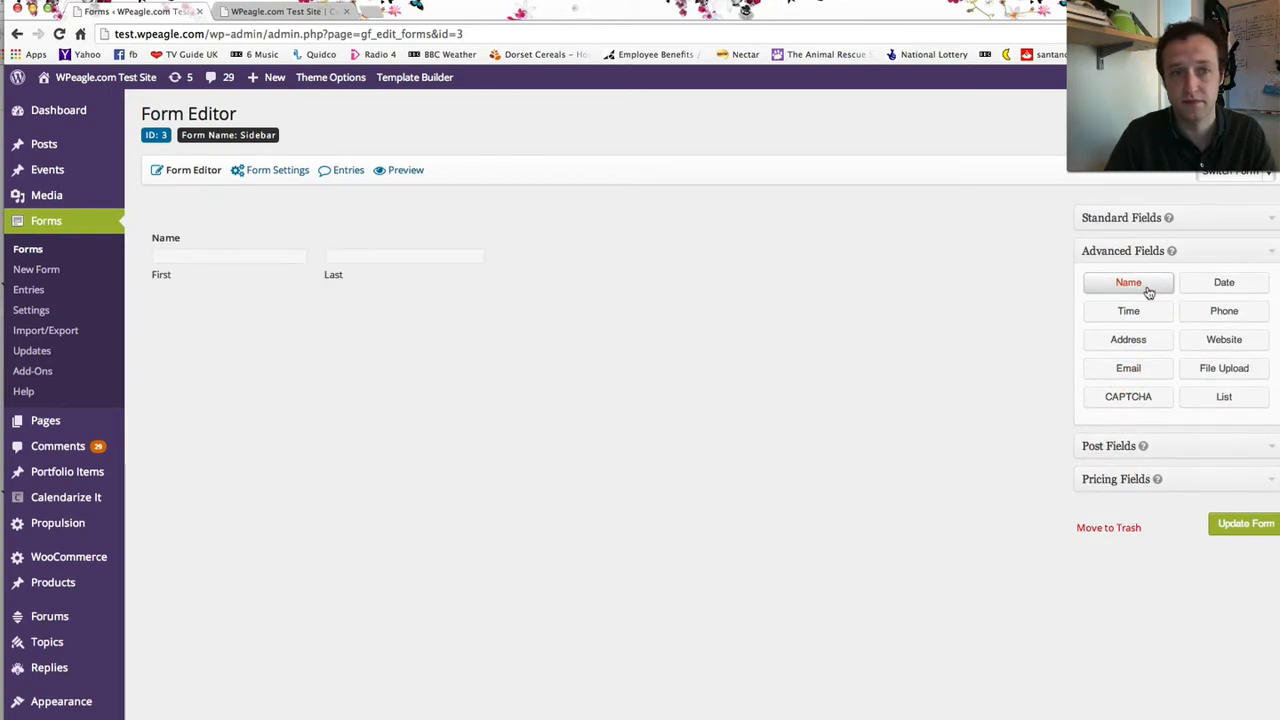
mouse_move(327, 272)
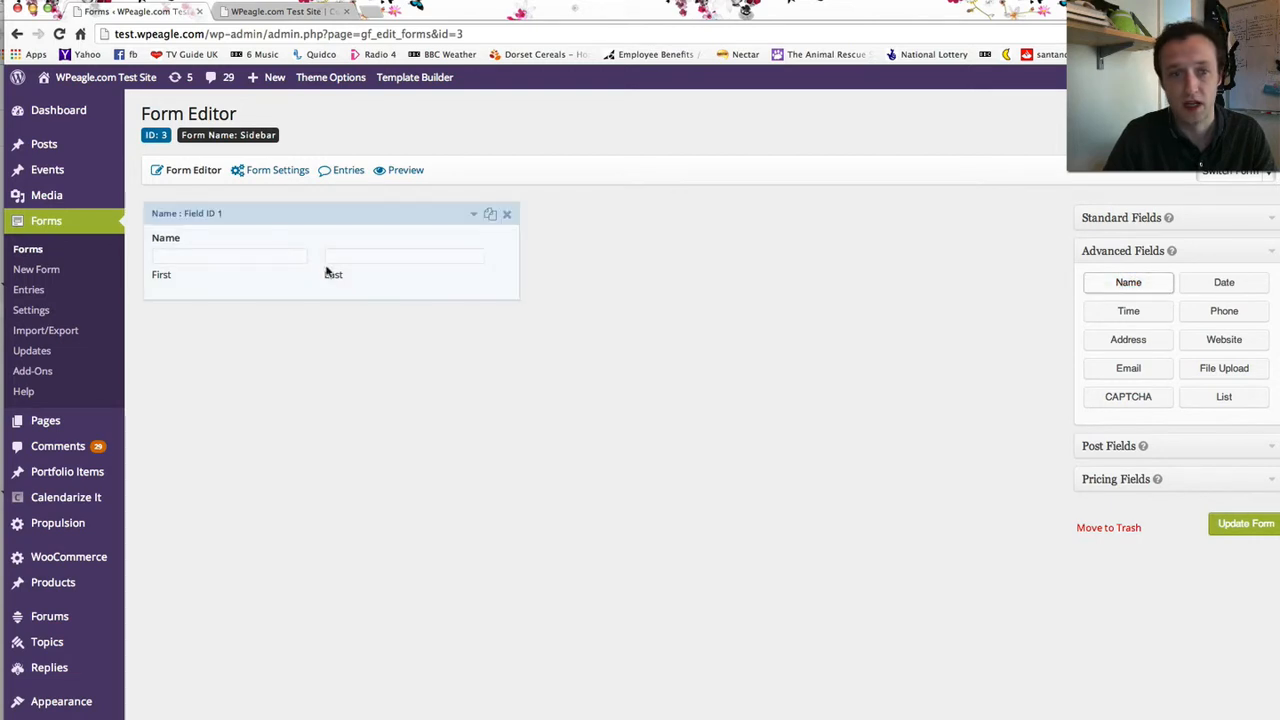
click(474, 217)
click(210, 414)
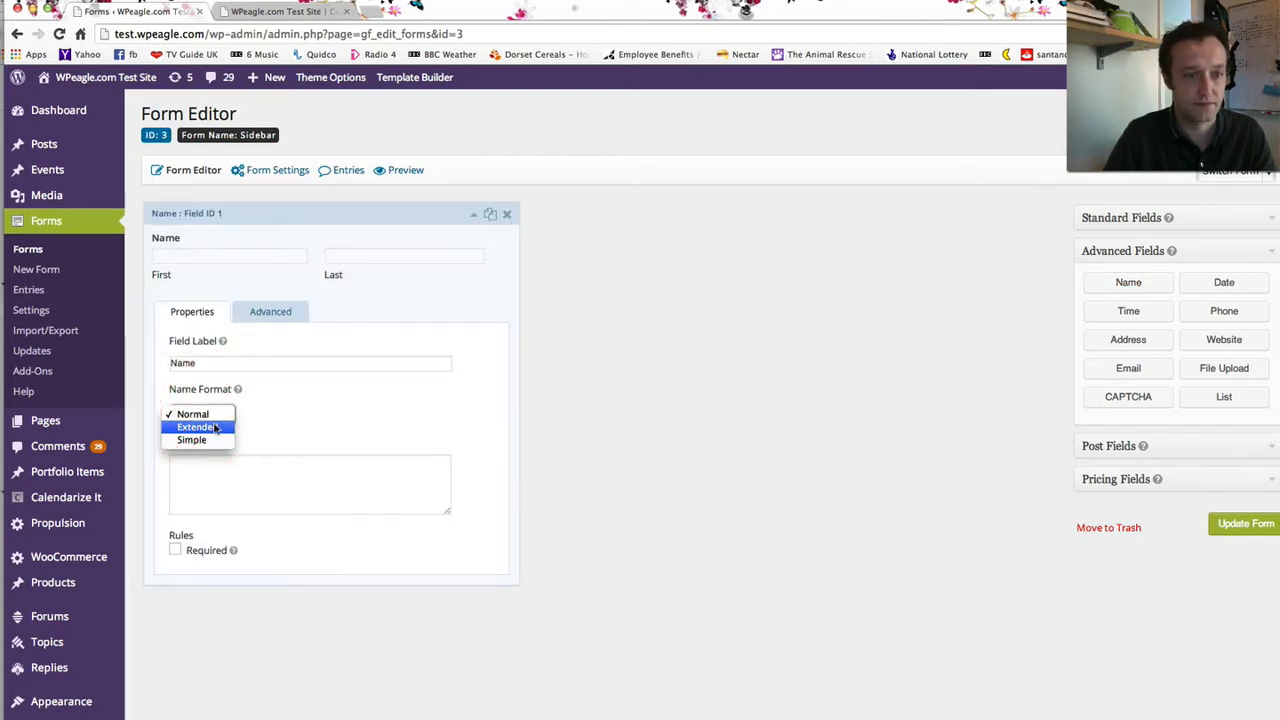
click(214, 428)
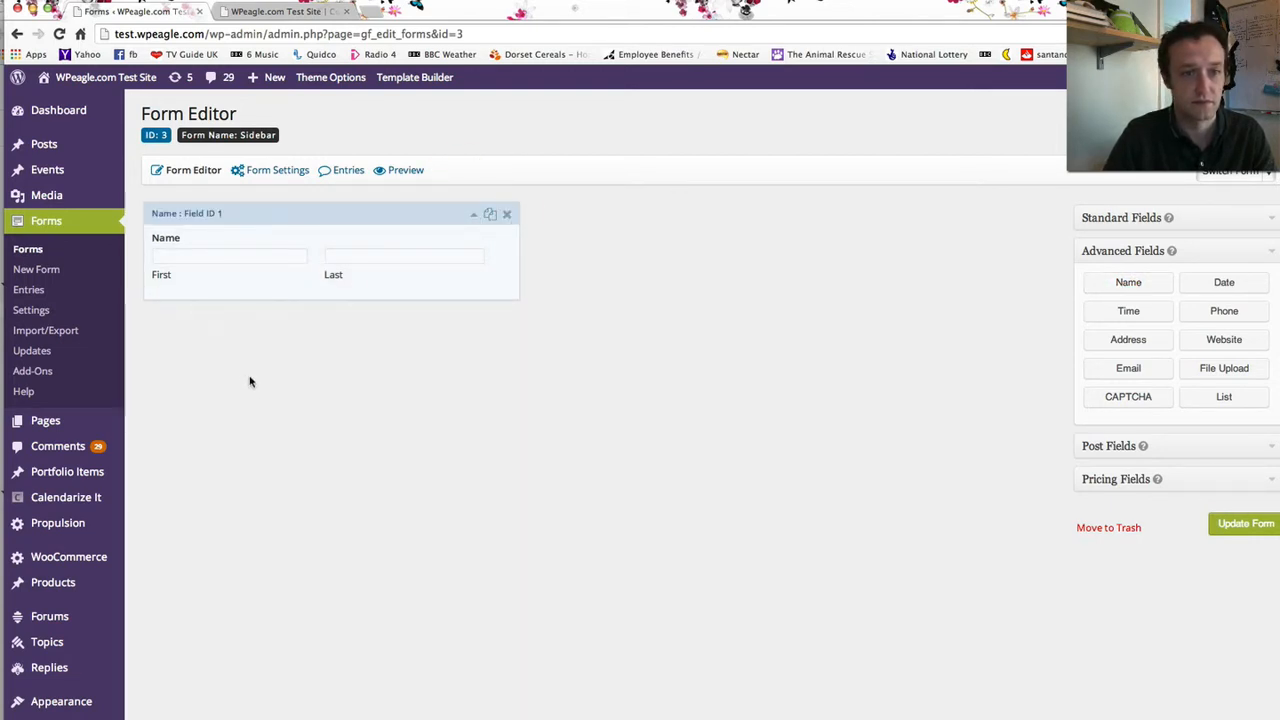
click(175, 530)
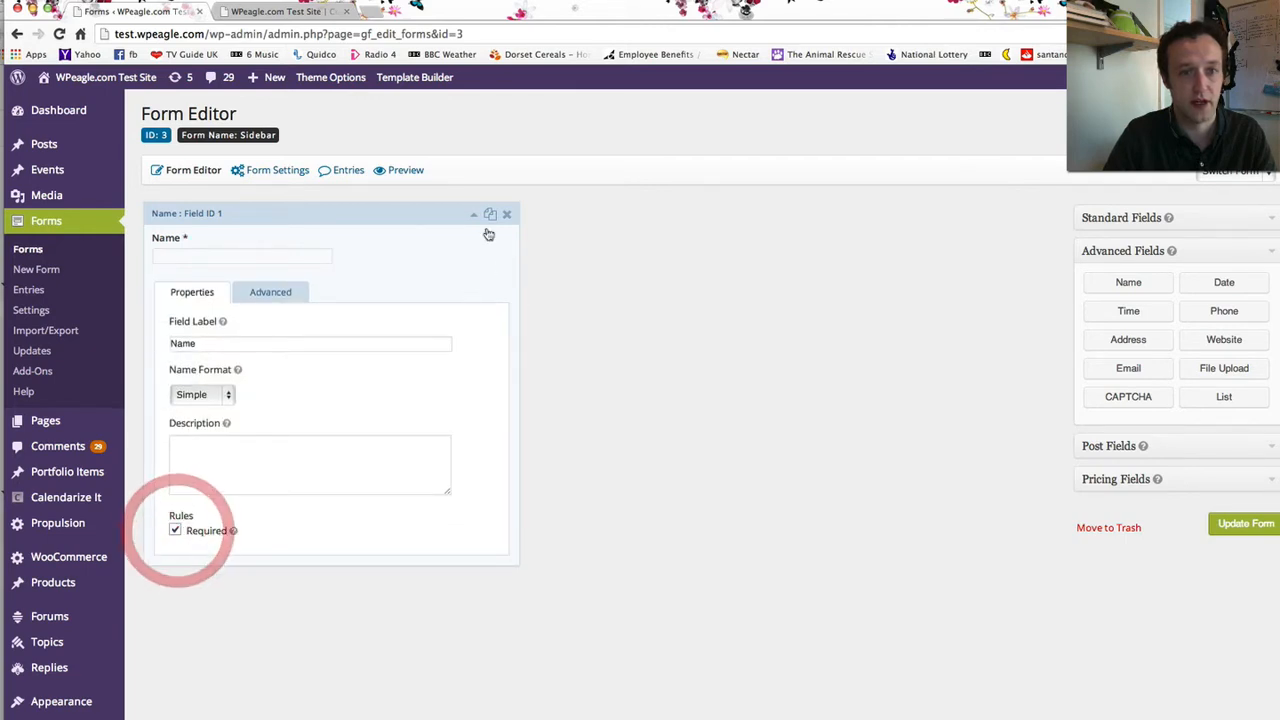
click(474, 214)
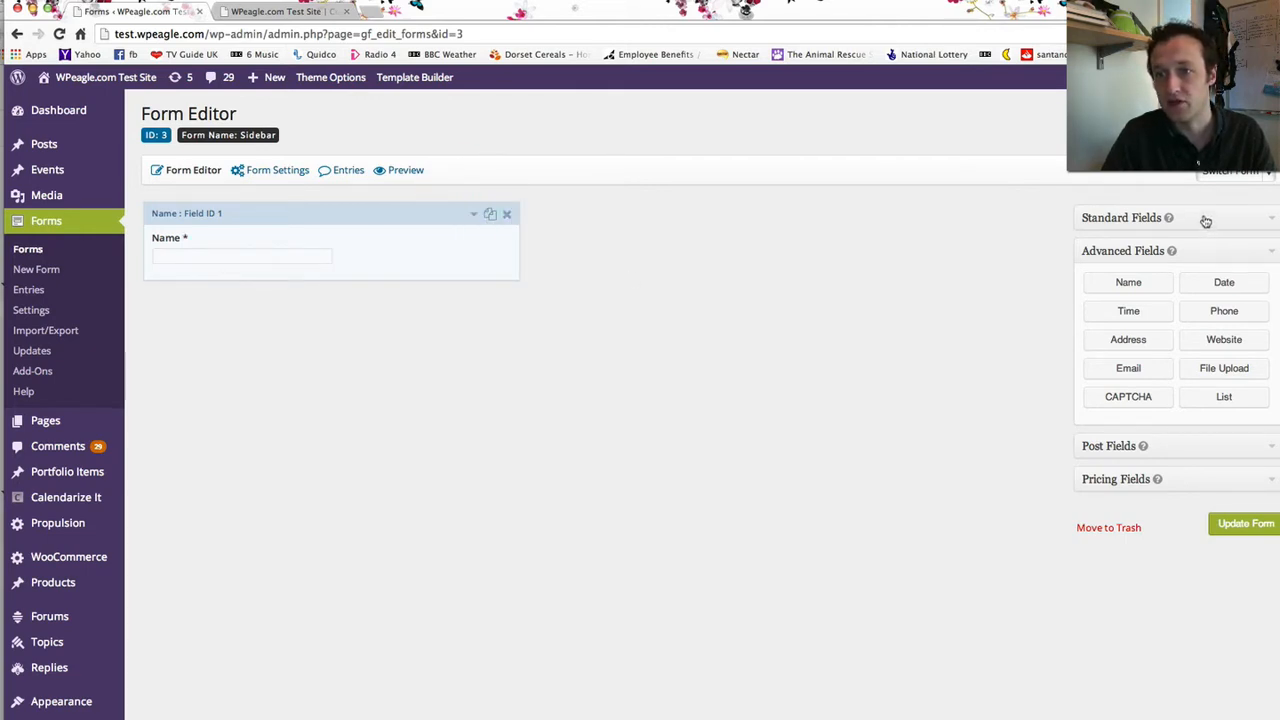
- Add a required Email field and update the Sidebar form
click(1129, 368)
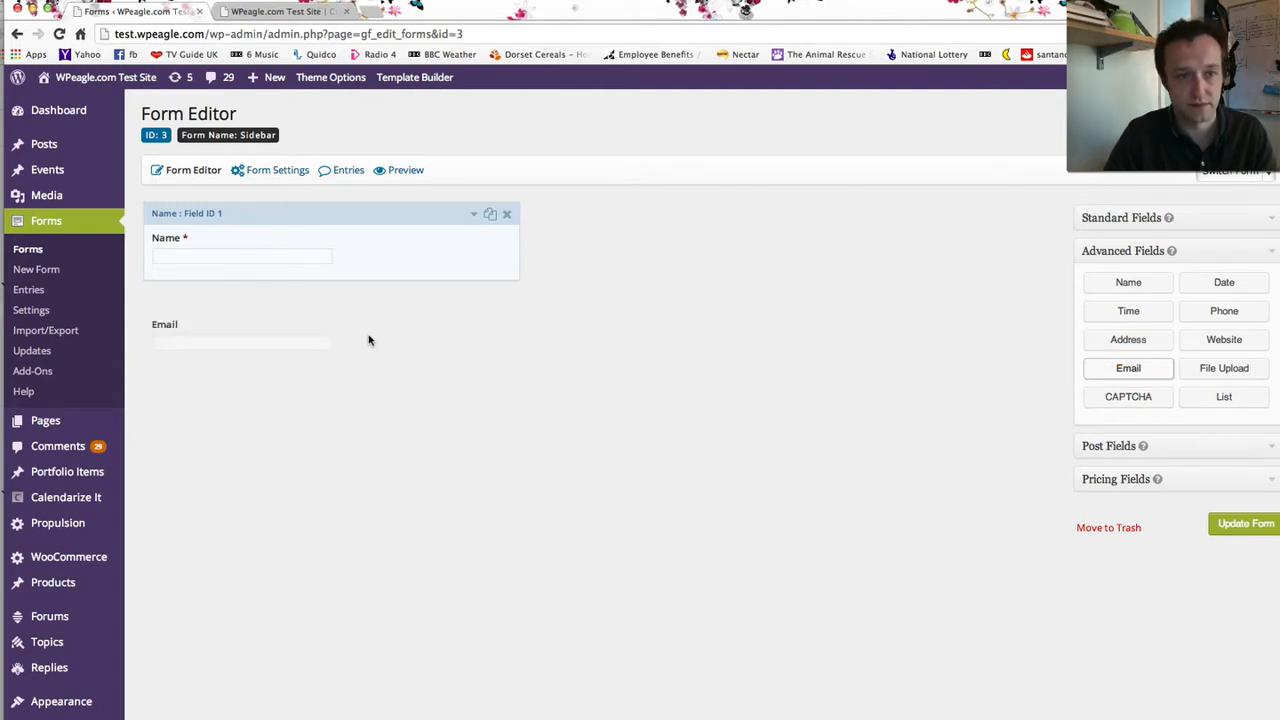
click(474, 302)
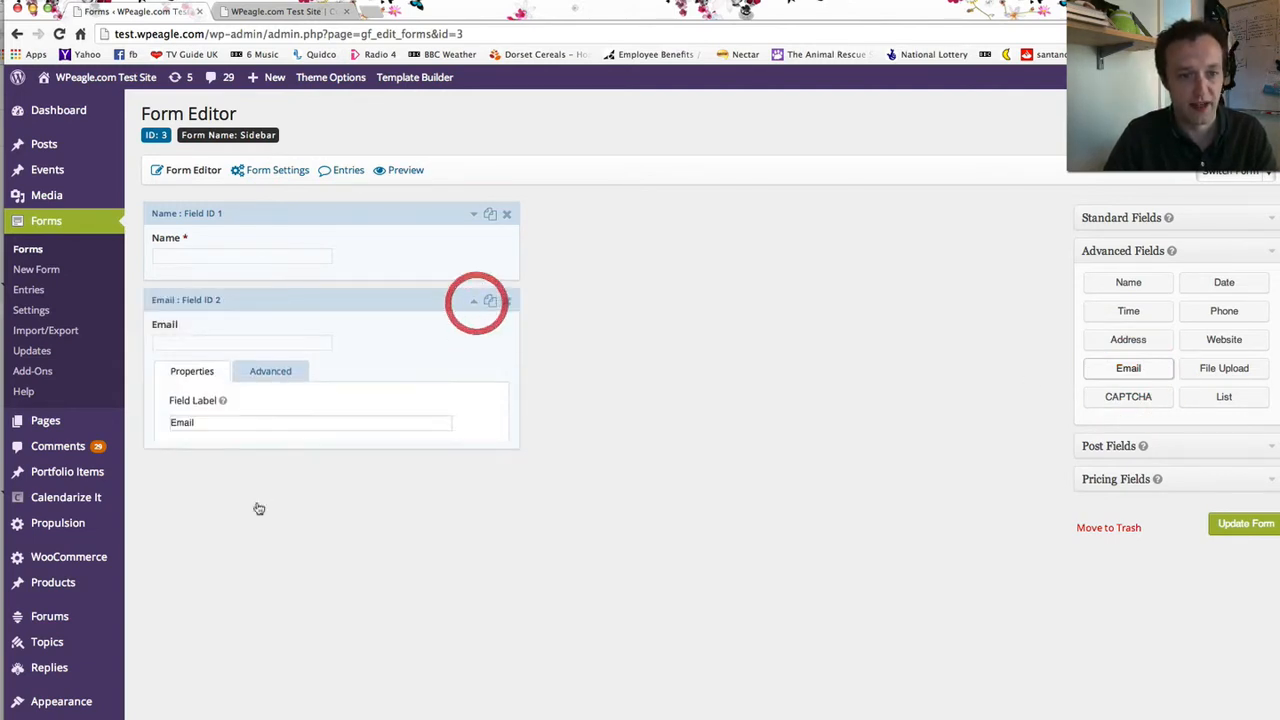
click(176, 587)
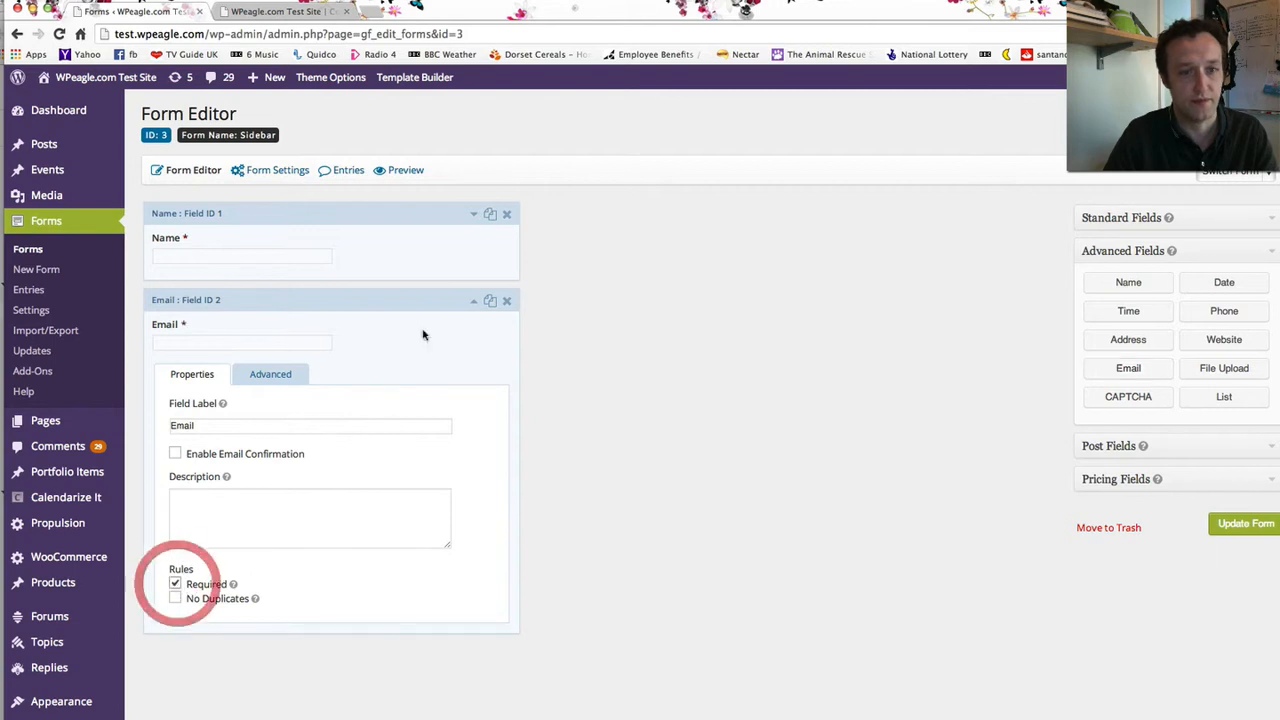
click(472, 300)
click(1261, 530)
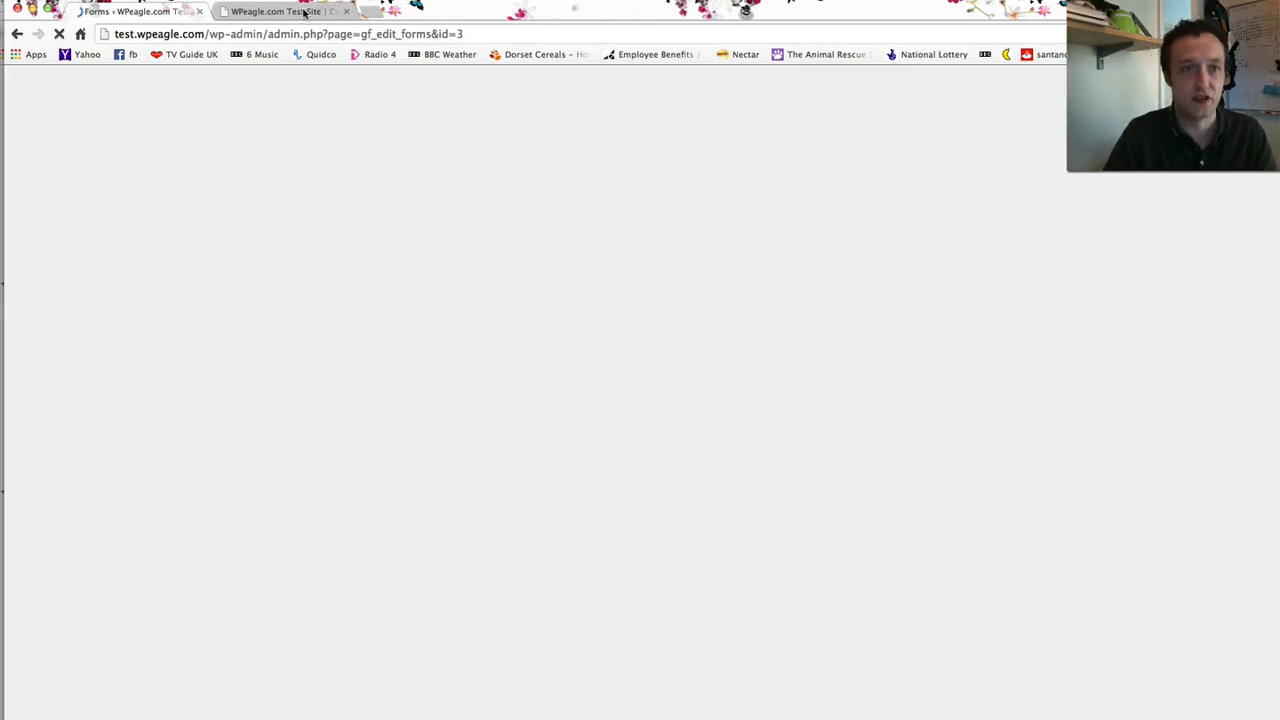
click(280, 11)
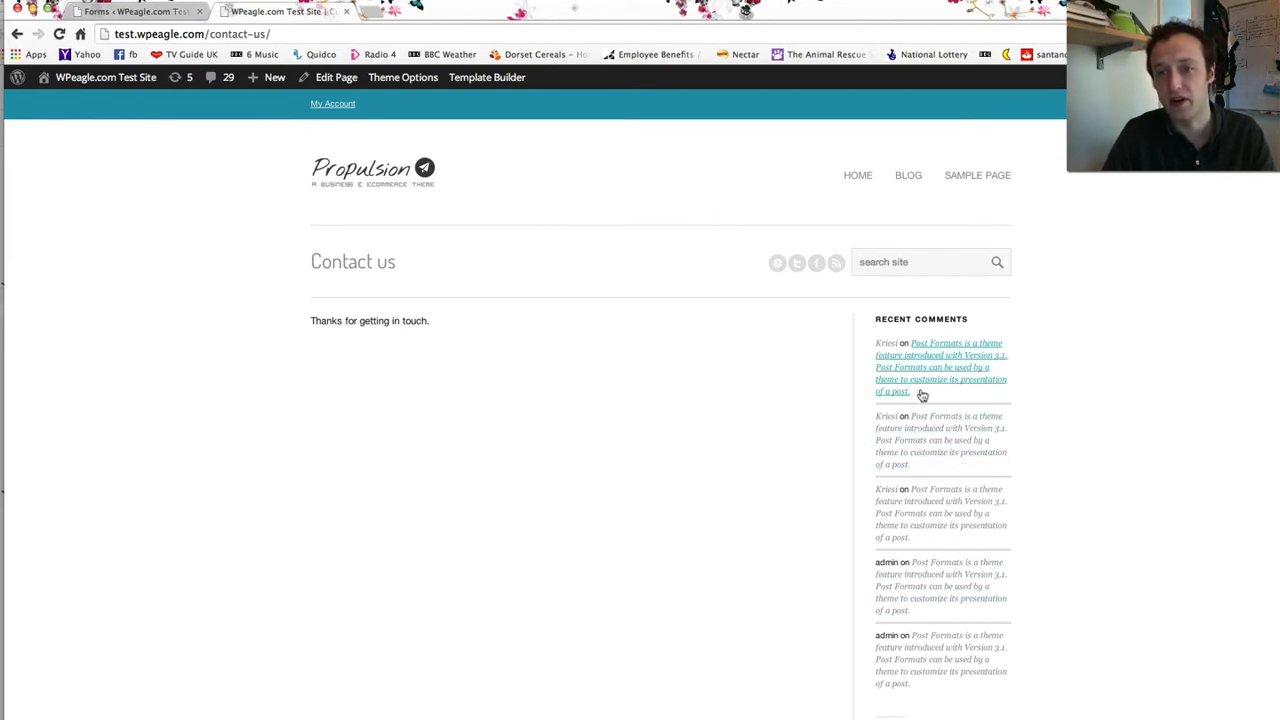
- View the site's Sample Page, then return to the Sidebar form editor in the admin
click(994, 180)
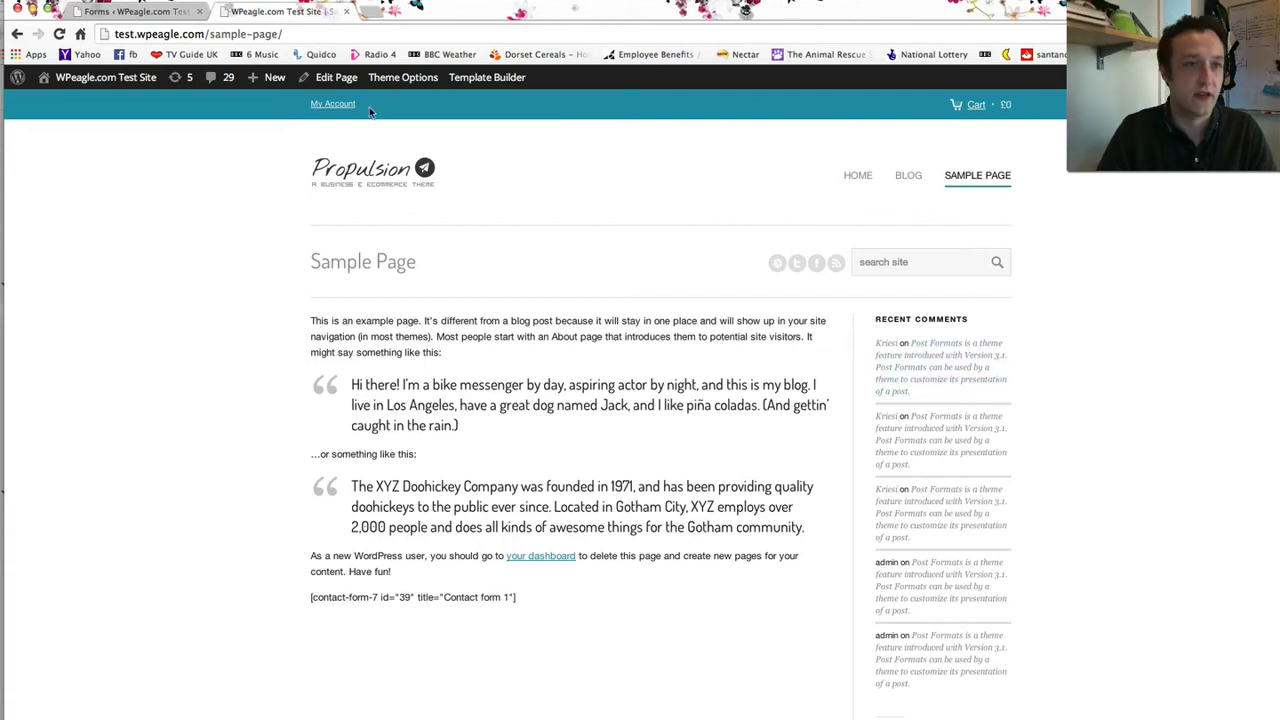
click(155, 12)
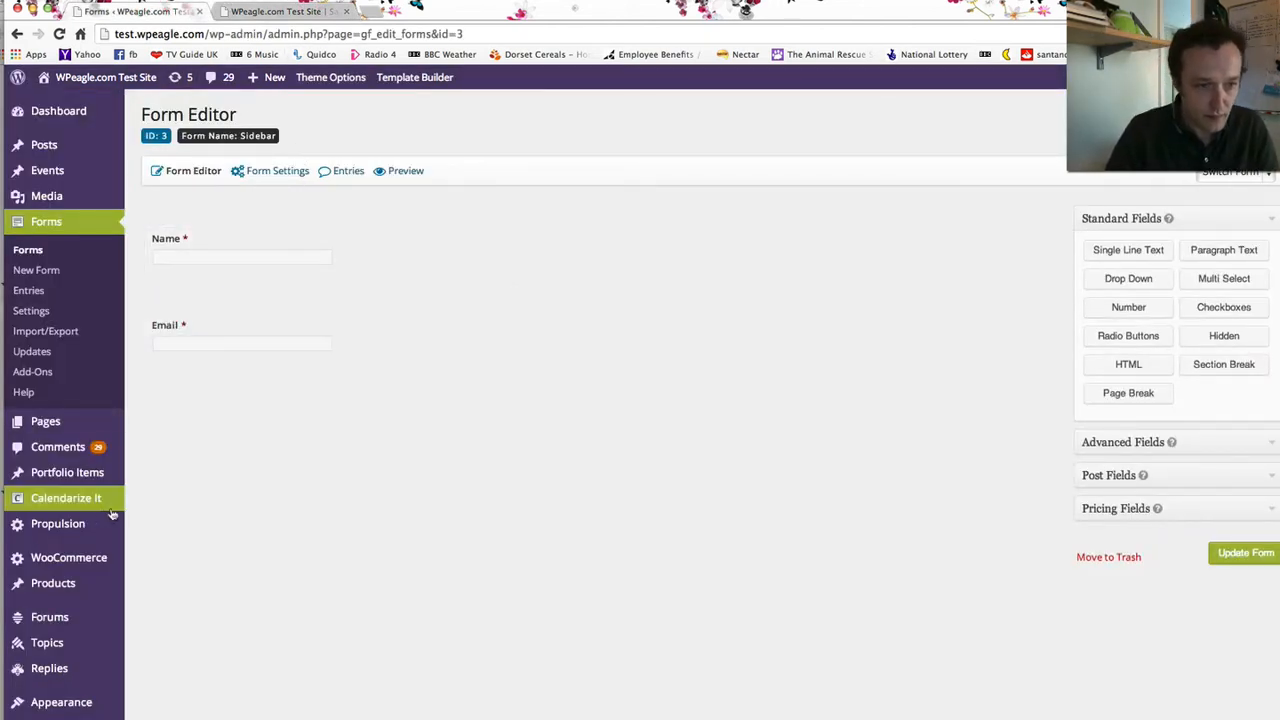
scroll(78, 565, down, 1)
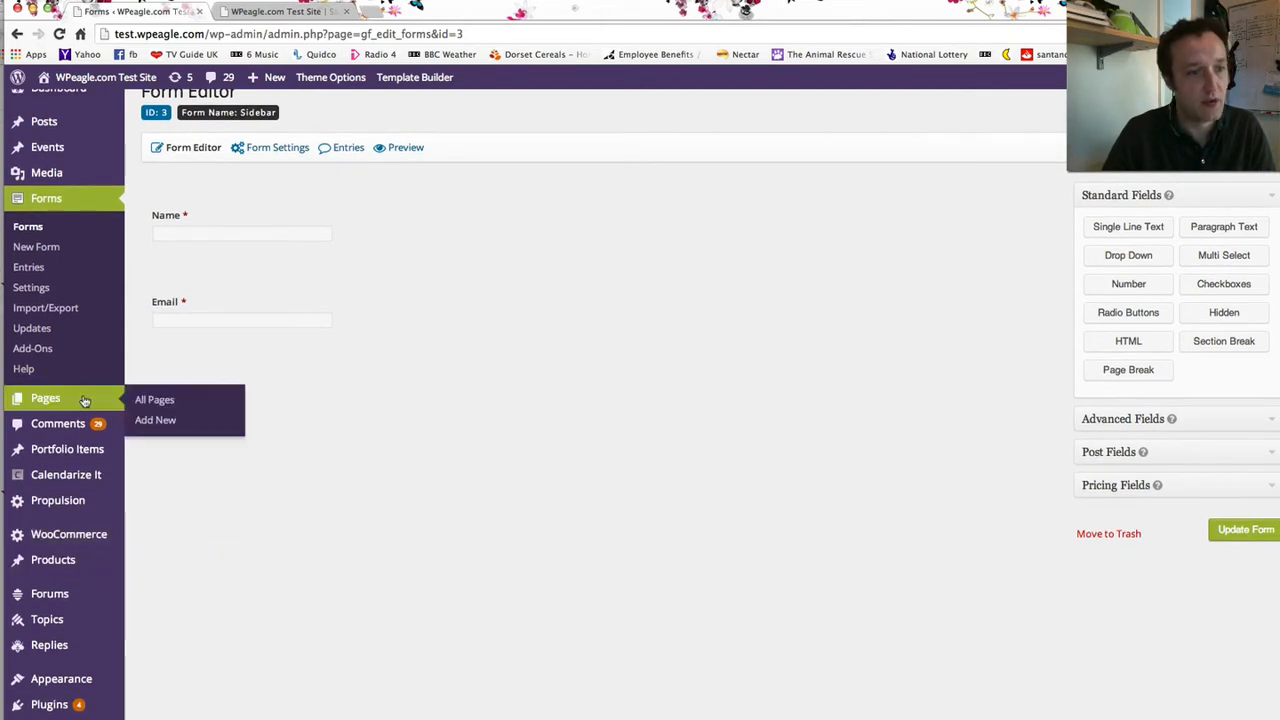
scroll(84, 400, down, 1)
scroll(84, 400, down, 1)
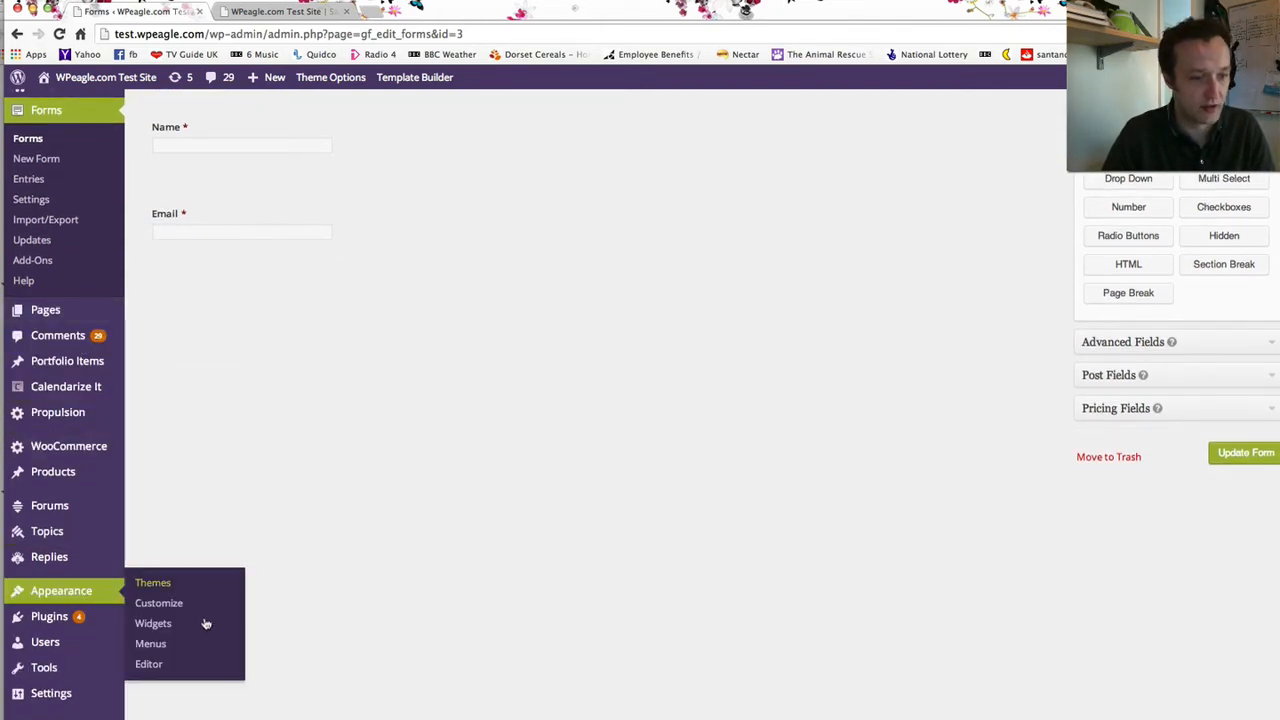
- Drag a Form widget into the Displayed Everywhere sidebar
click(200, 626)
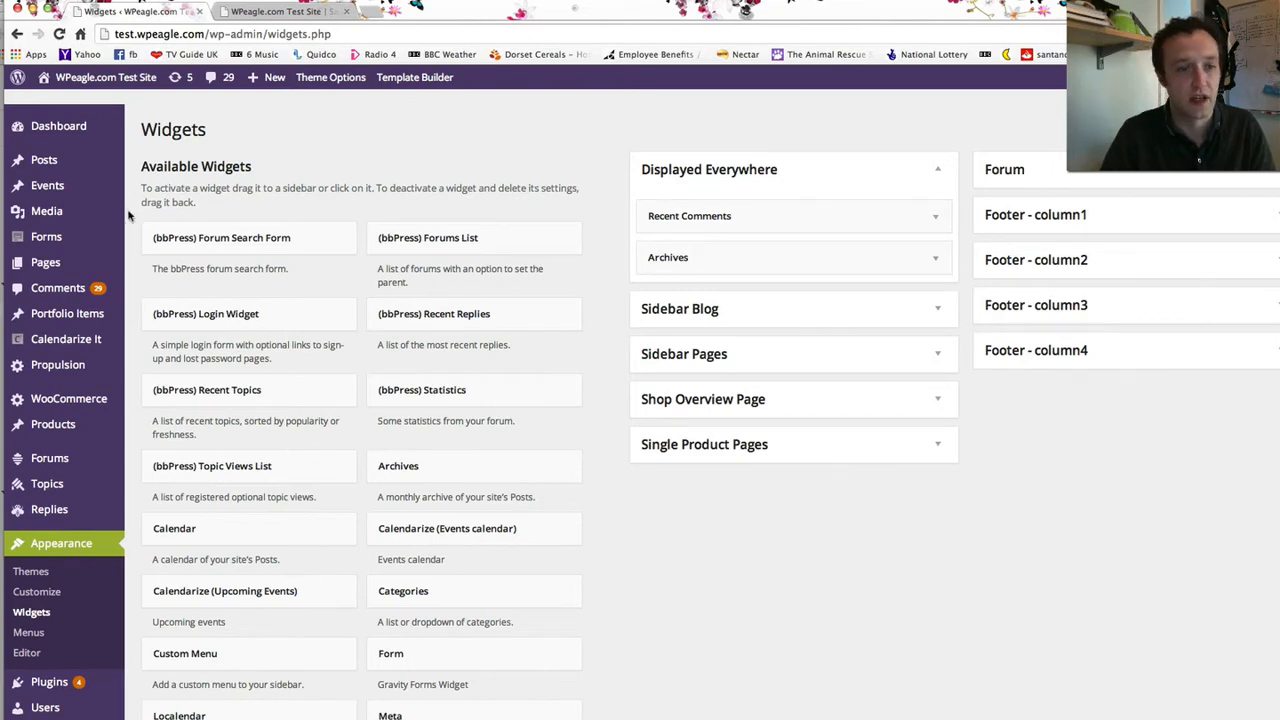
scroll(306, 312, down, 3)
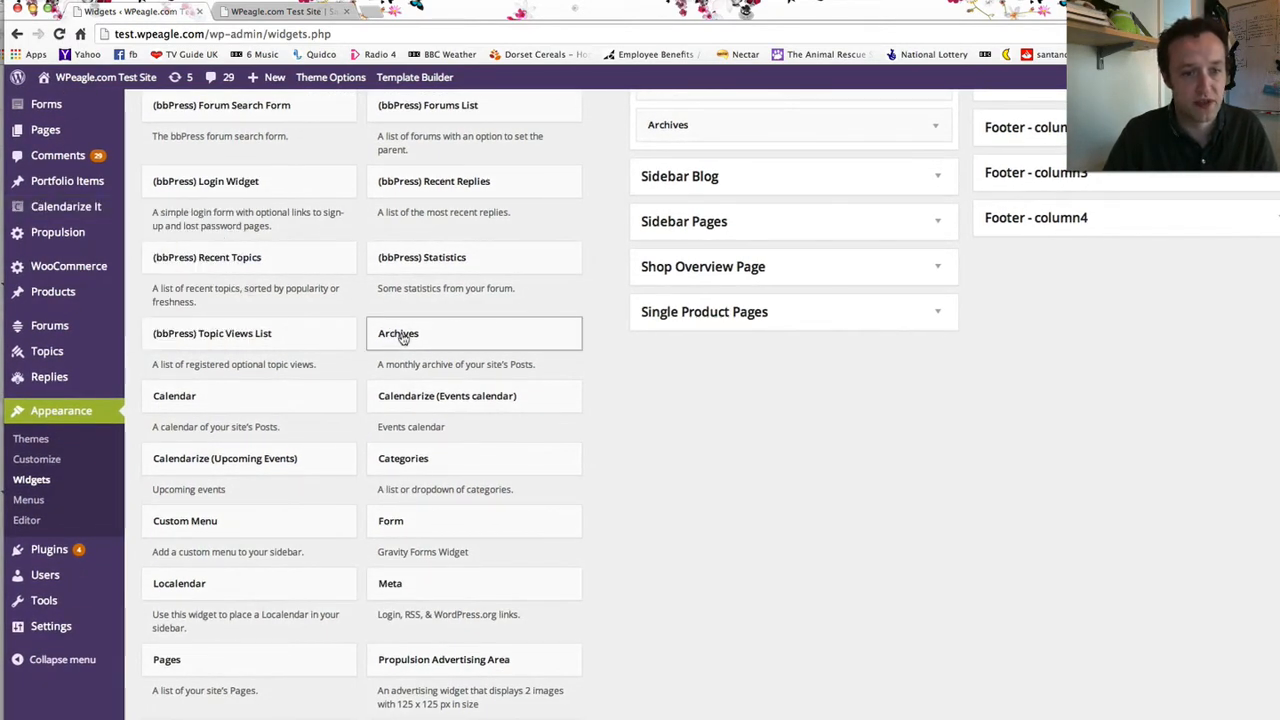
scroll(400, 331, down, 7)
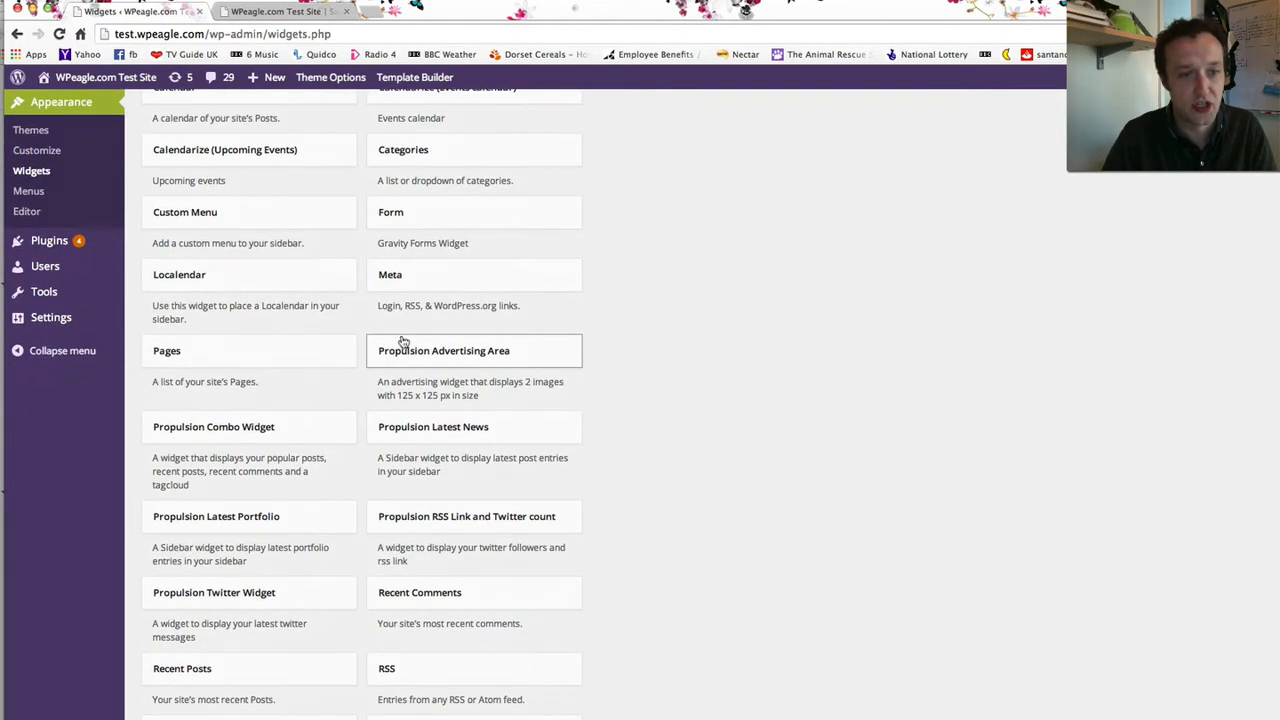
scroll(403, 342, down, 1)
scroll(428, 400, up, 6)
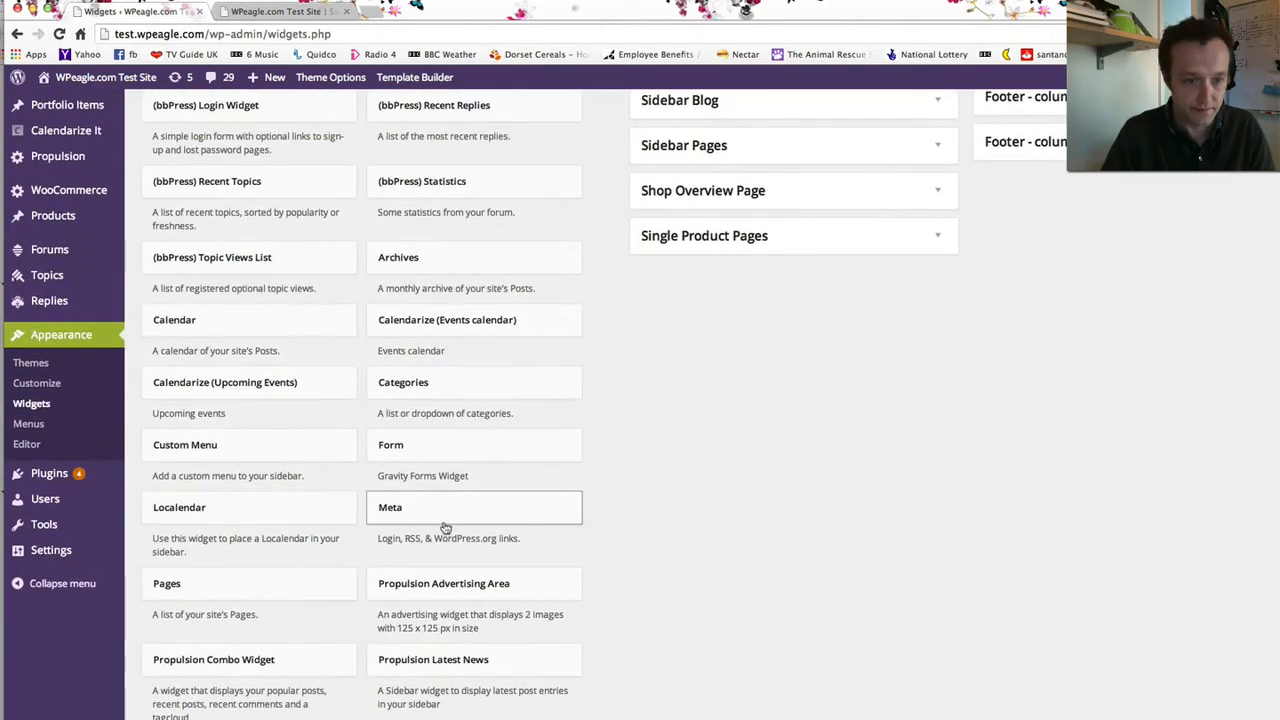
scroll(443, 451, up, 3)
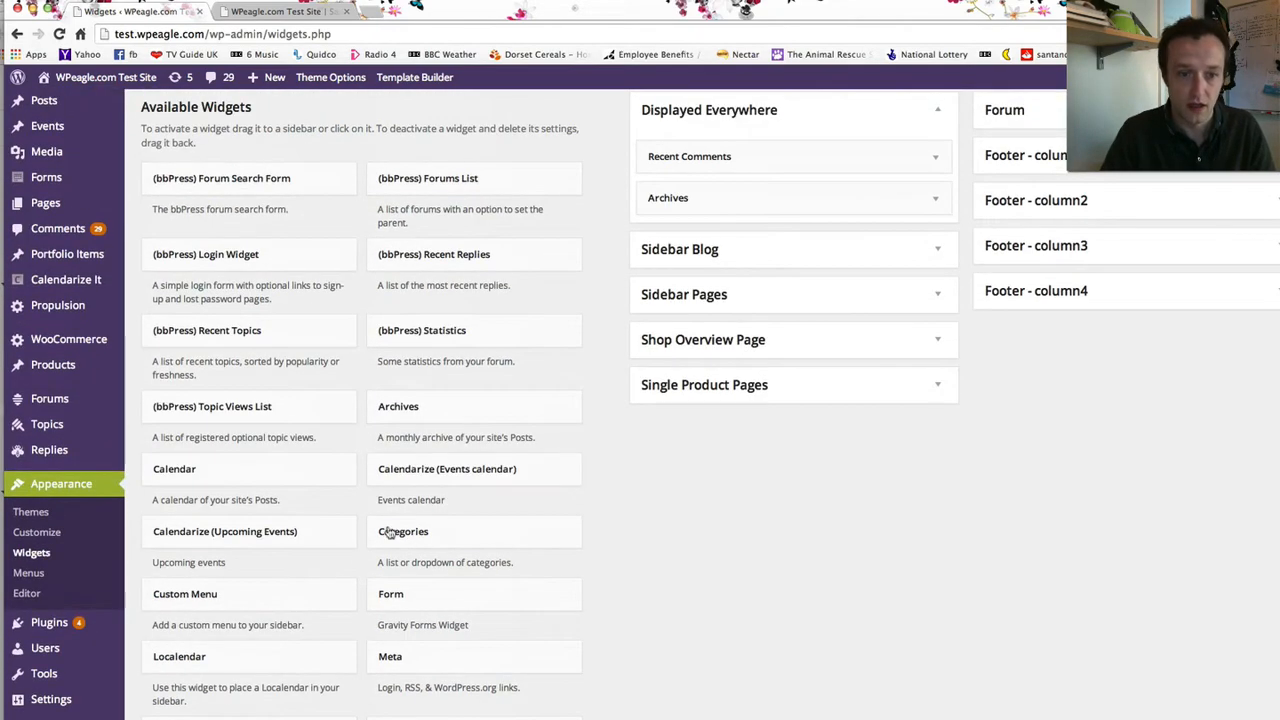
drag(425, 597, 694, 152)
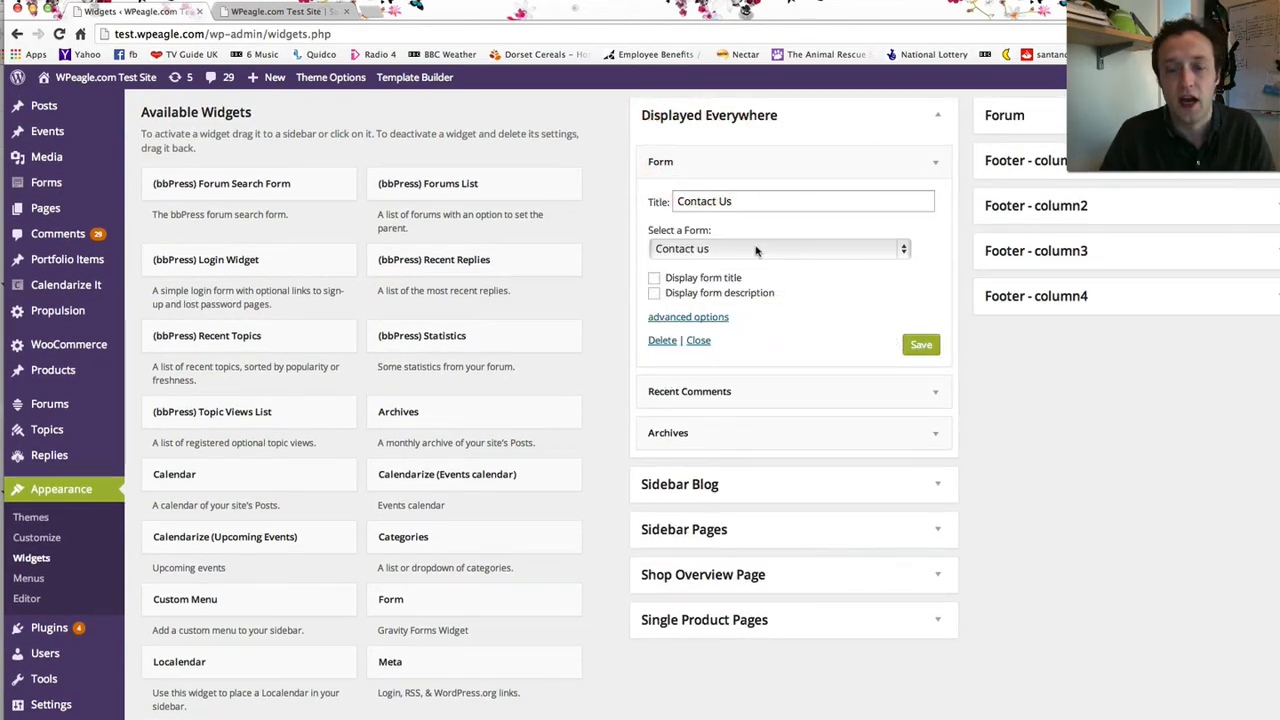
- Title the widget 'Request a call!', select the Sidebar form, and save it
drag(753, 207, 610, 202)
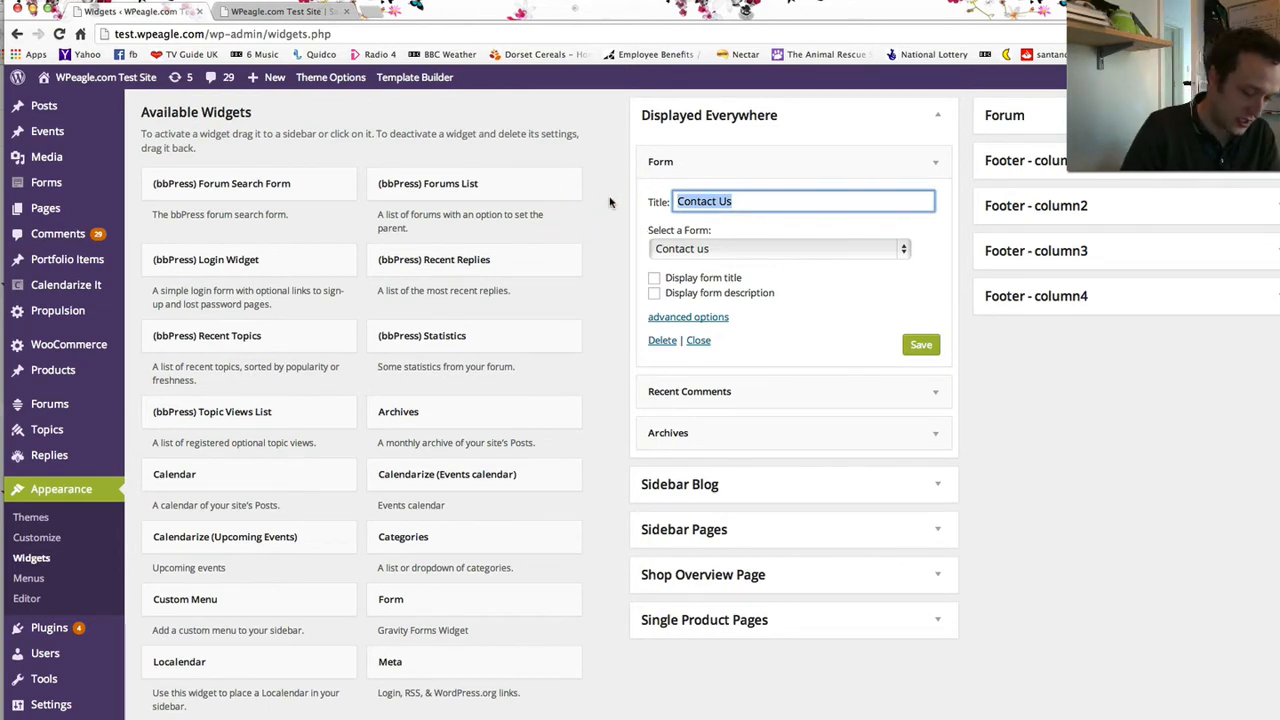
text(Request)
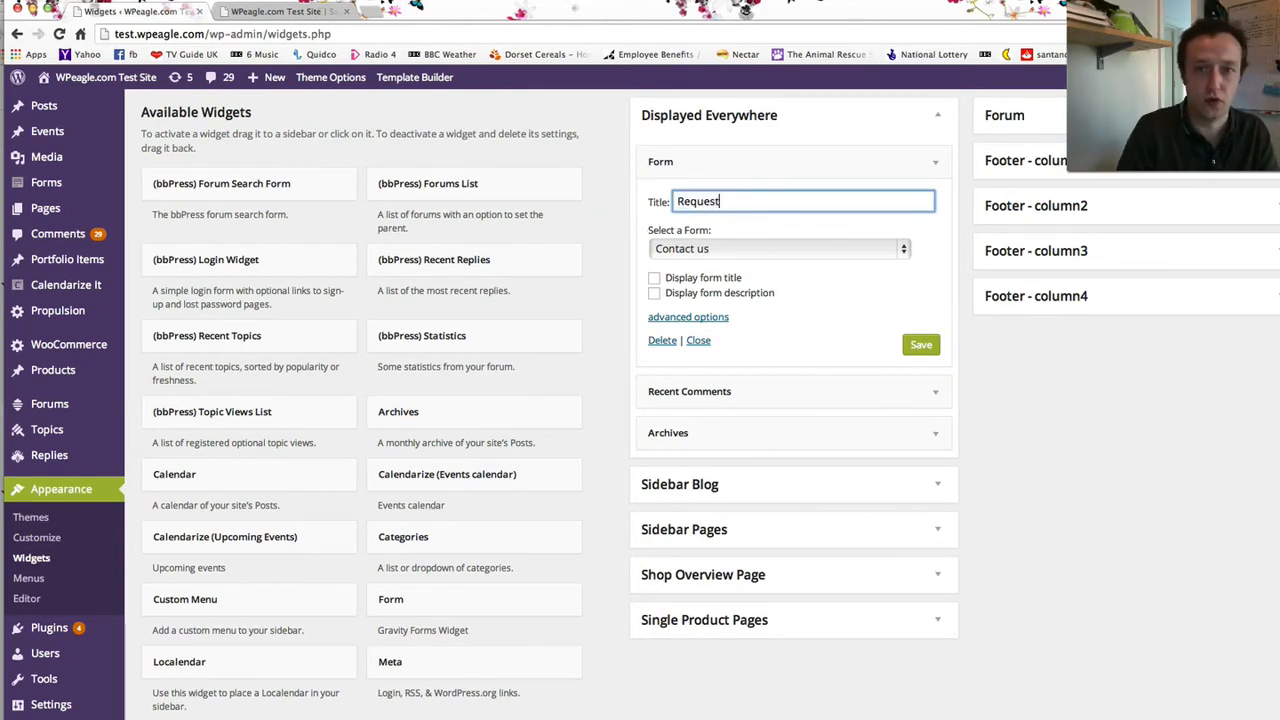
text( a call!)
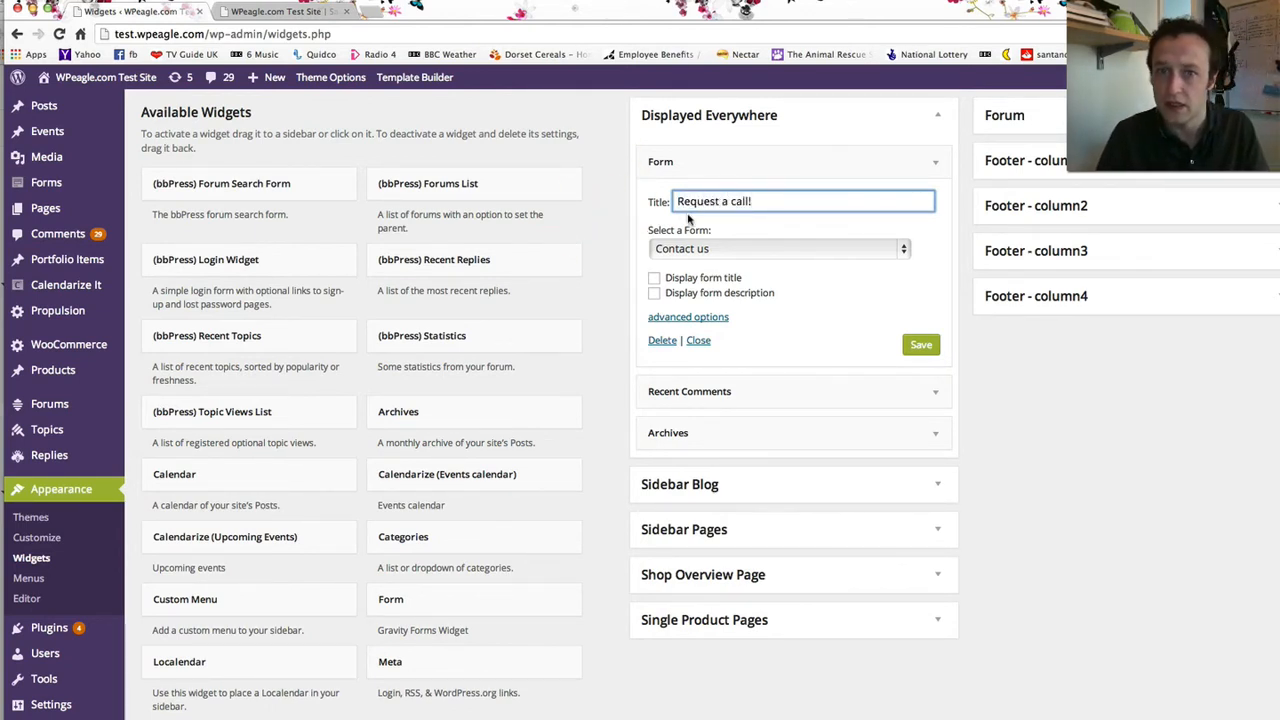
click(704, 249)
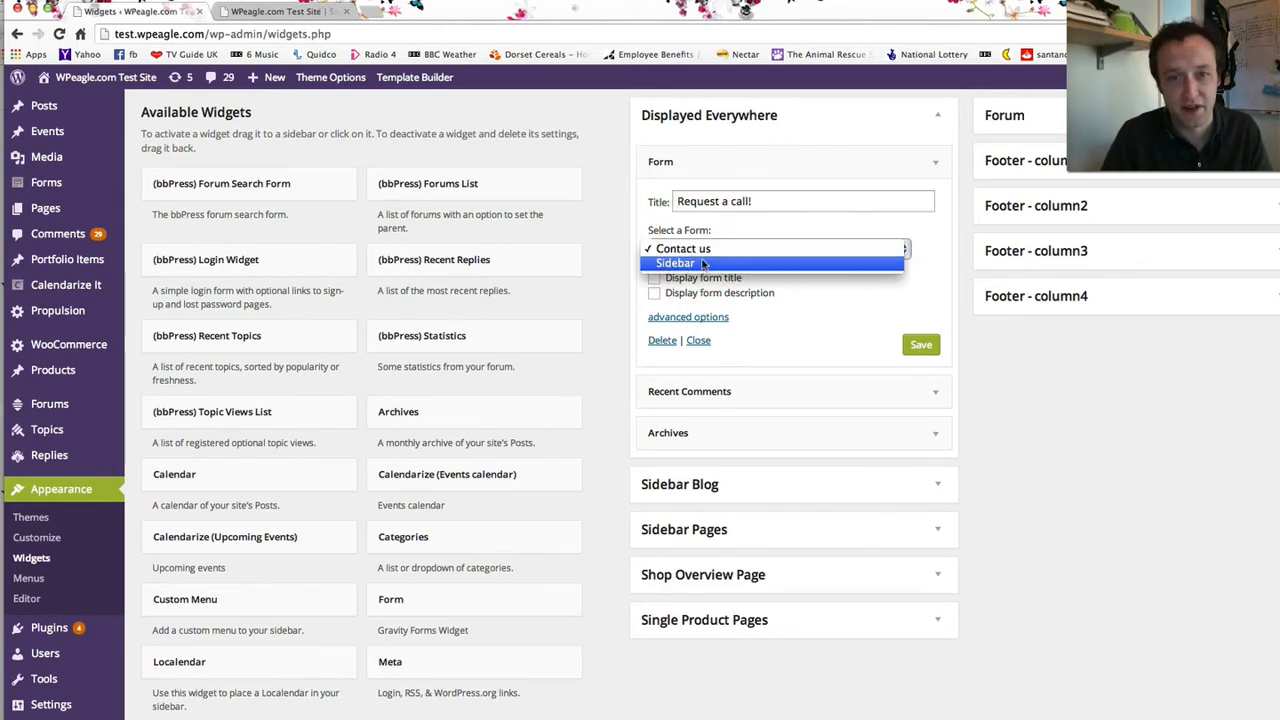
click(703, 265)
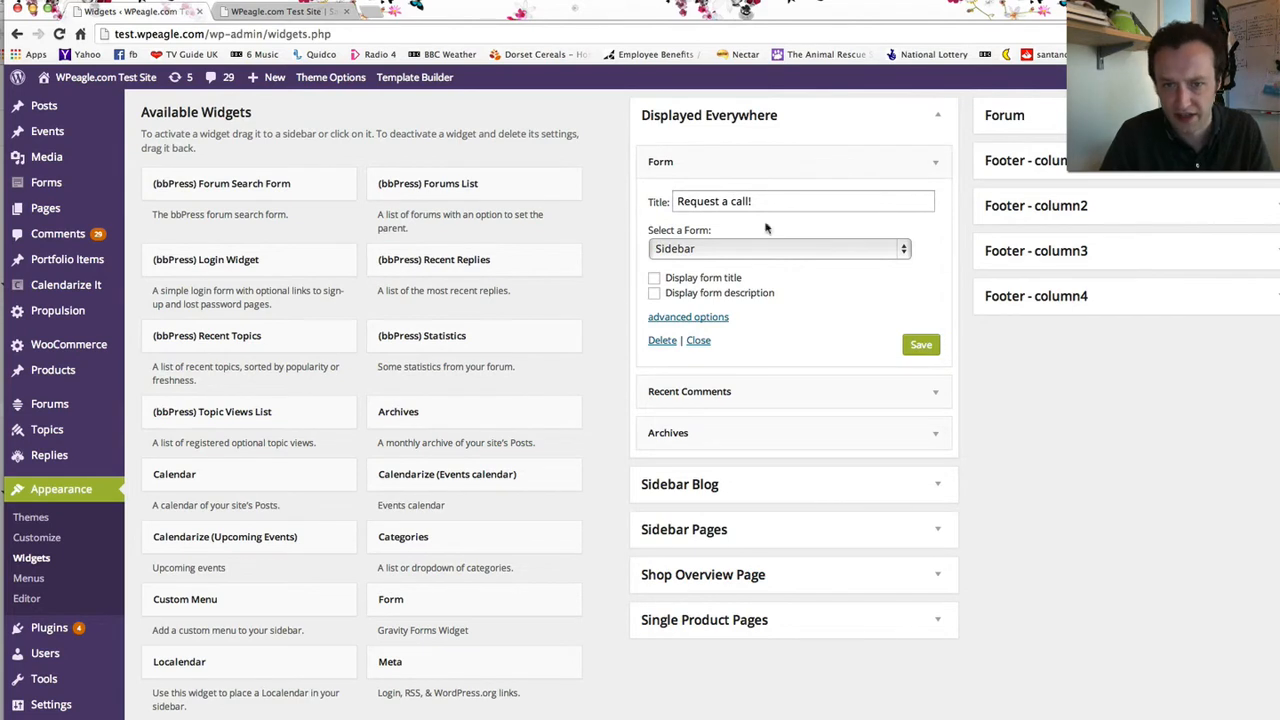
click(922, 347)
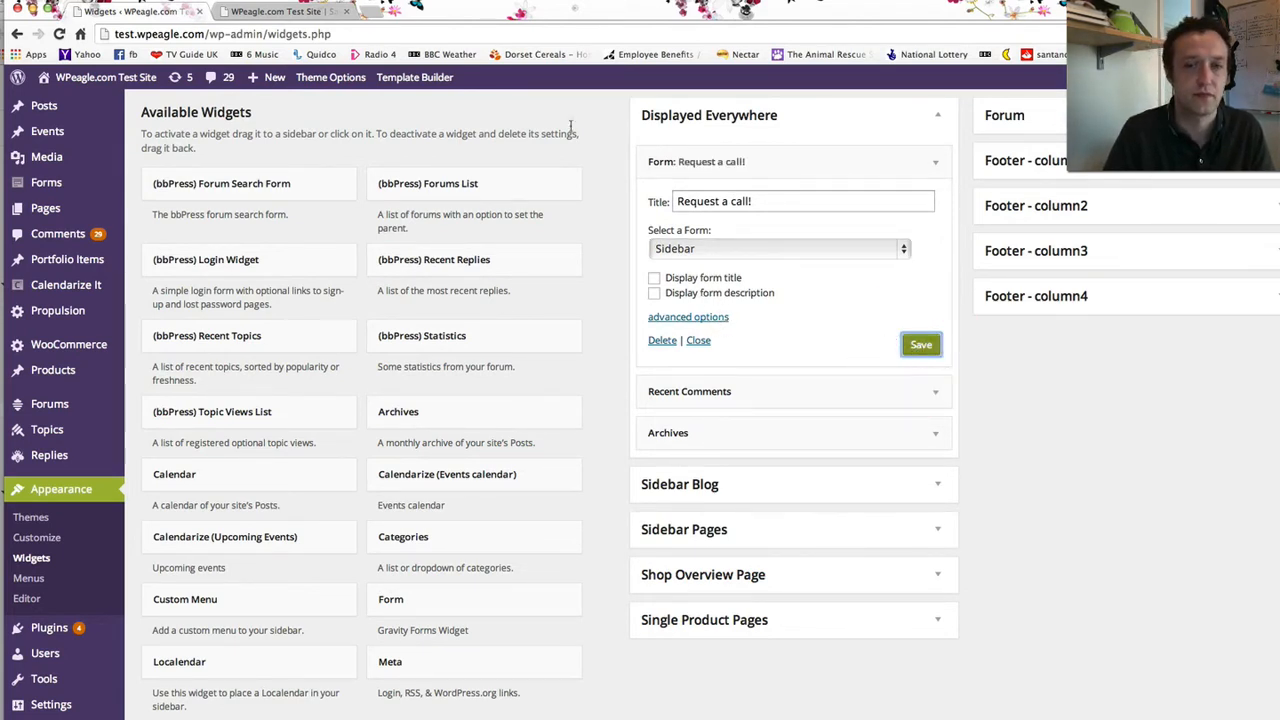
click(285, 12)
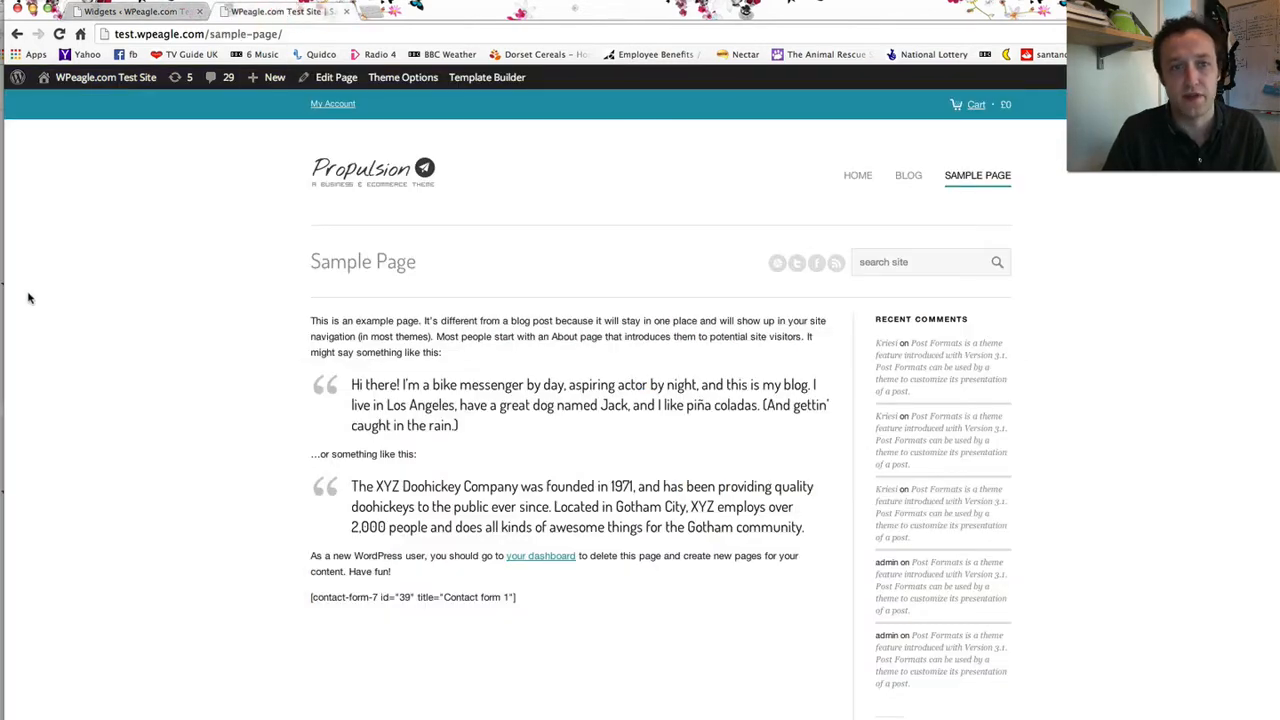
- Reload the live Sample Page to check whether the new sidebar widget appears
click(59, 33)
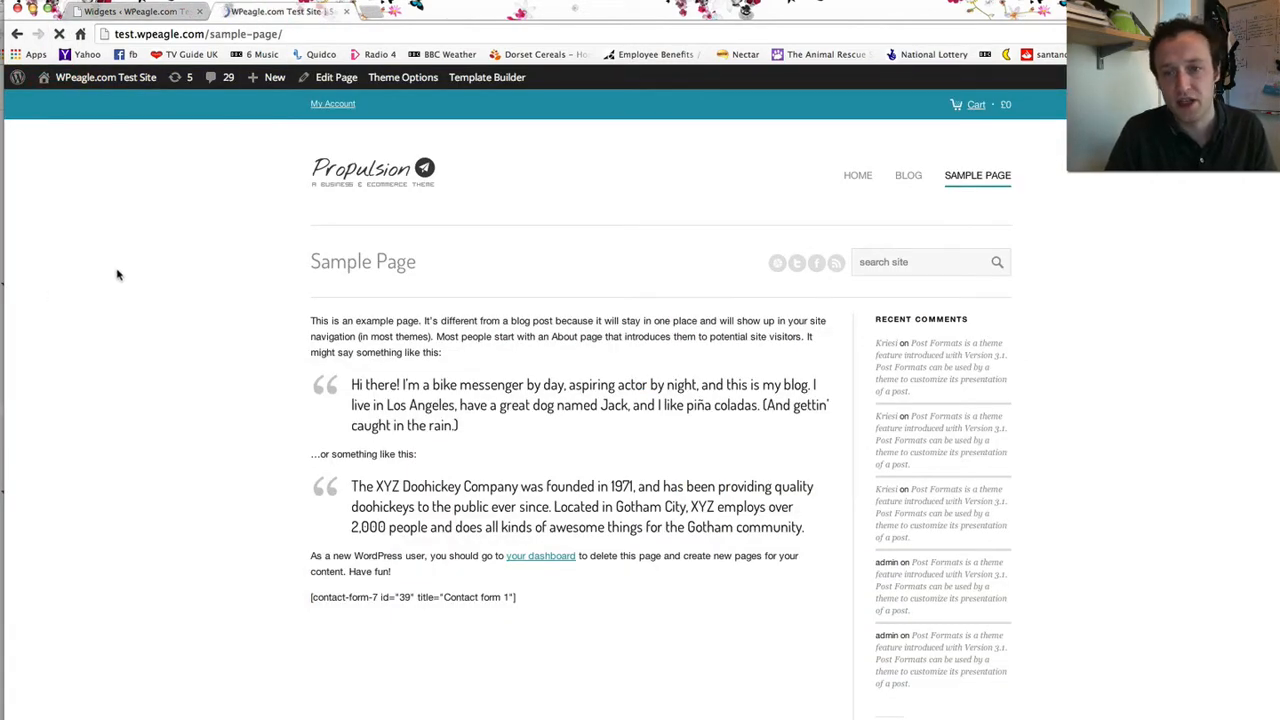